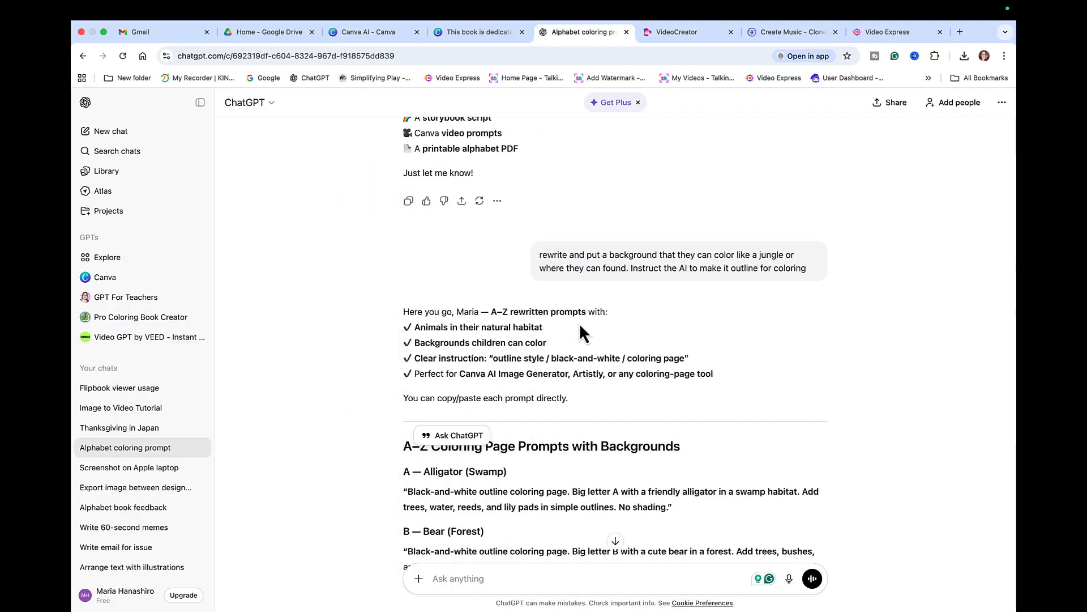
# - Scroll down the ChatGPT reply and select the K — Koala (Eucalyptus Trees) heading and prompt
pyautogui.scroll(-2, 625, 318)
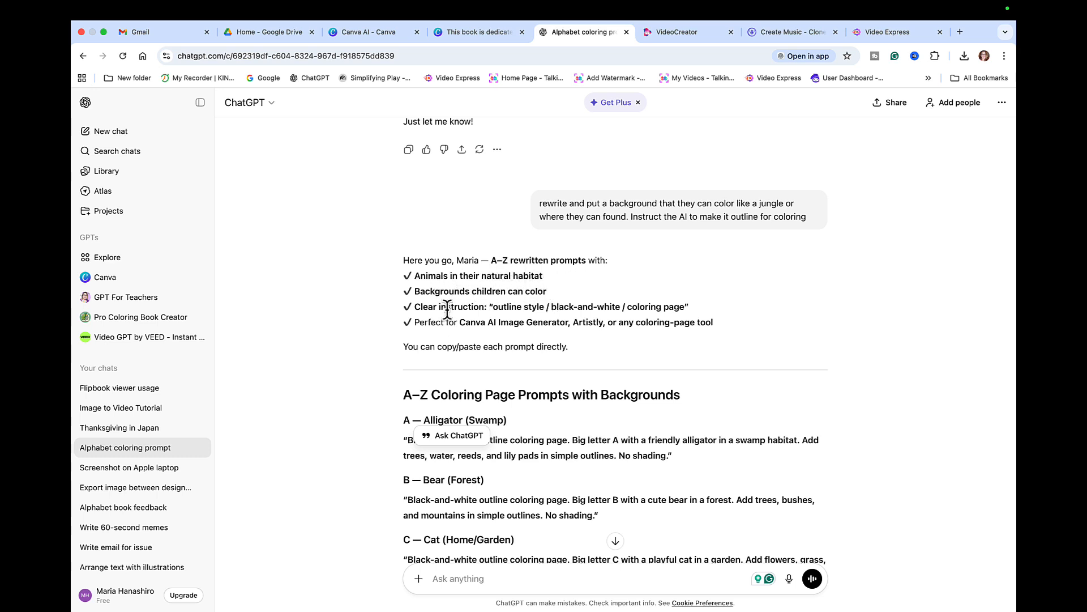
pyautogui.scroll(-2, 628, 399)
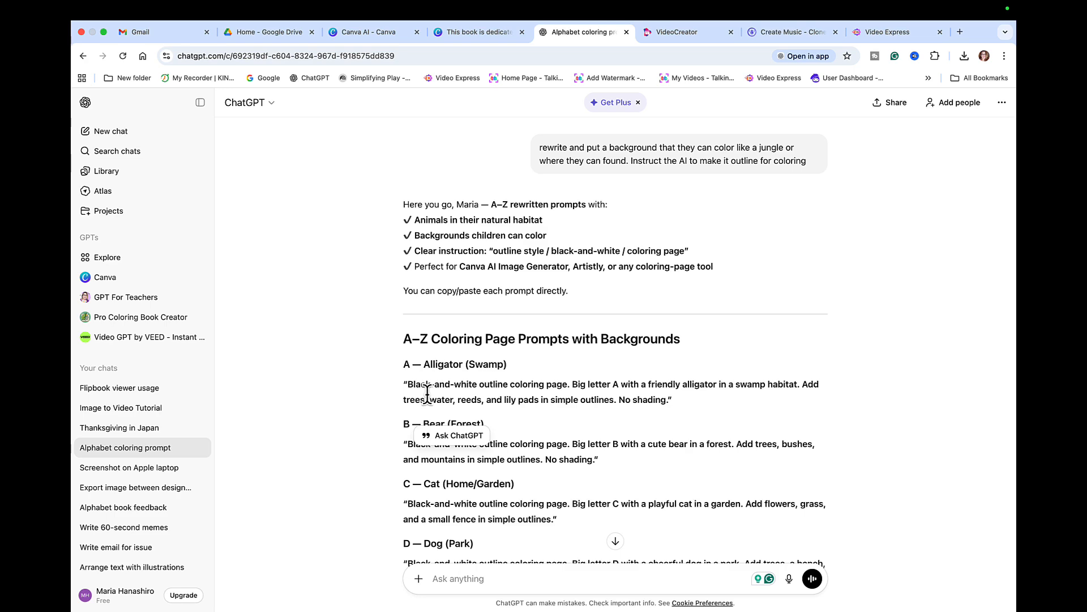
pyautogui.scroll(-6, 749, 400)
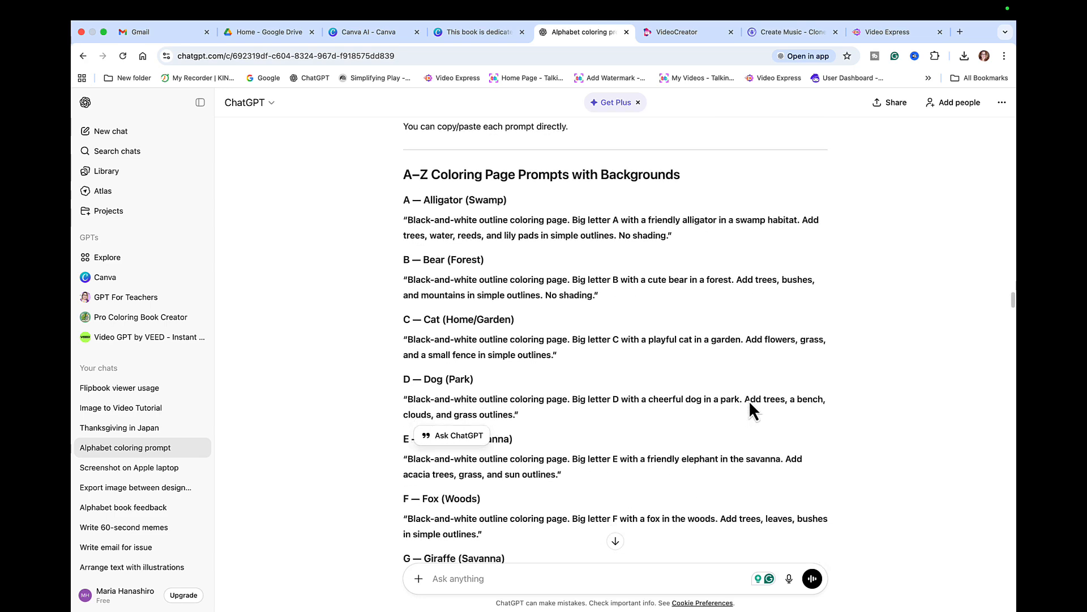
pyautogui.scroll(-5, 749, 399)
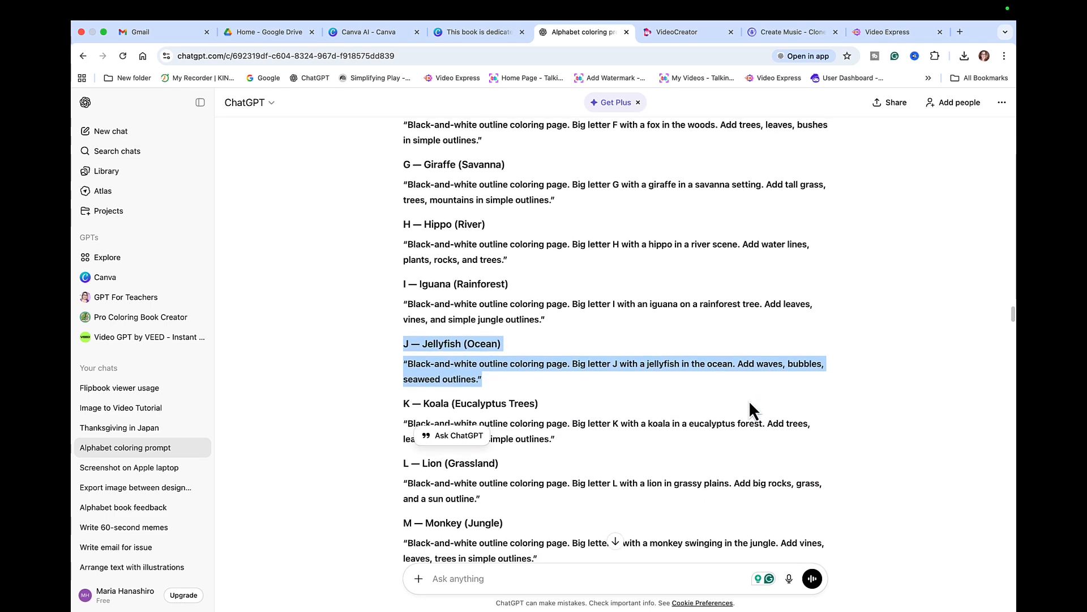
pyautogui.scroll(-1, 749, 399)
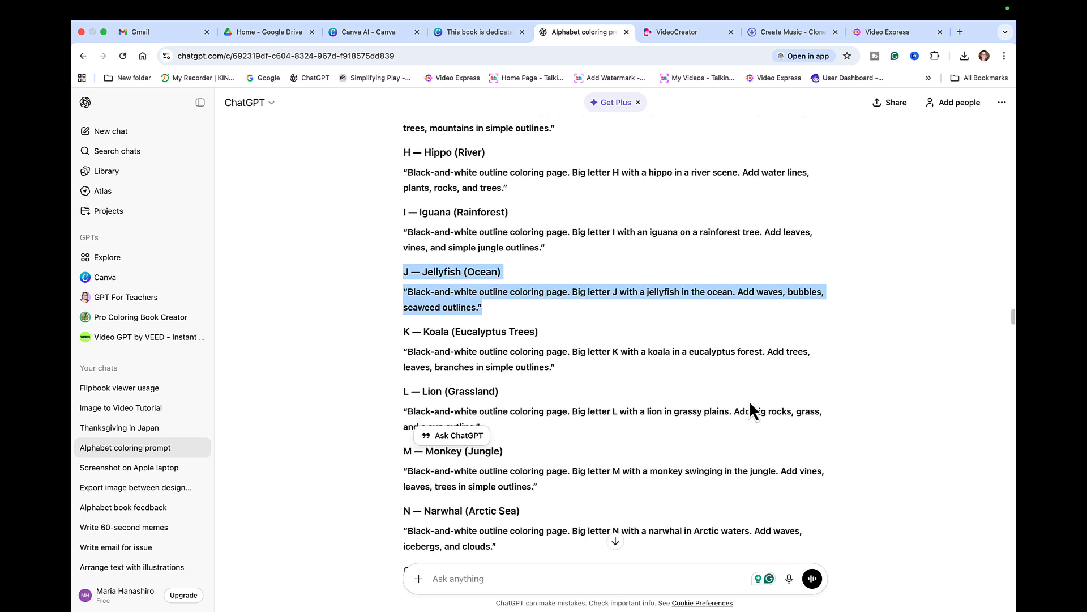
pyautogui.click(381, 357)
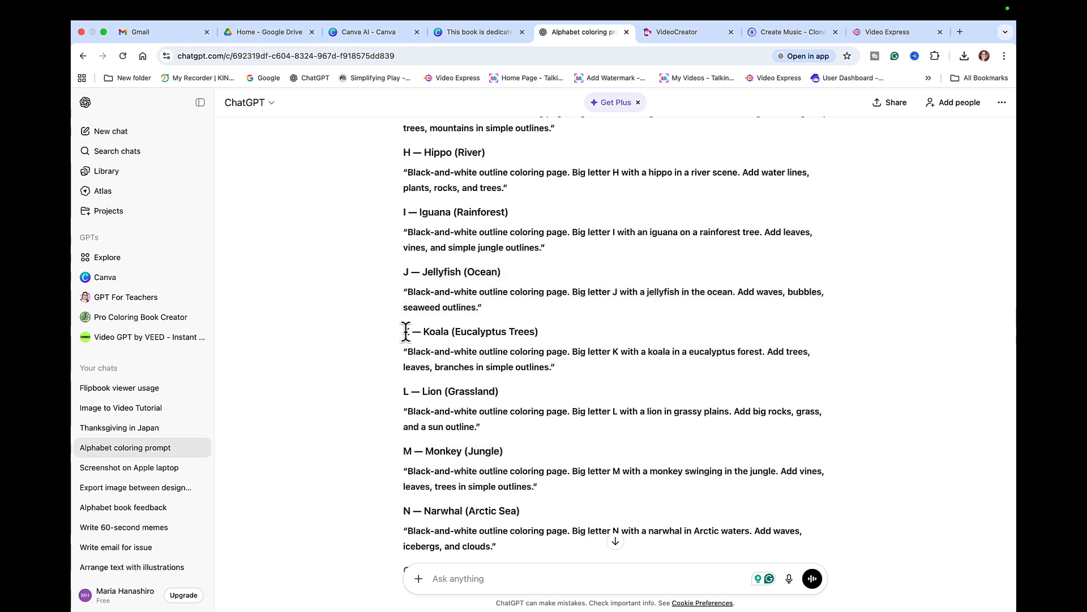
pyautogui.moveTo(404, 330); pyautogui.dragTo(562, 371)
pyautogui.press('super+c')
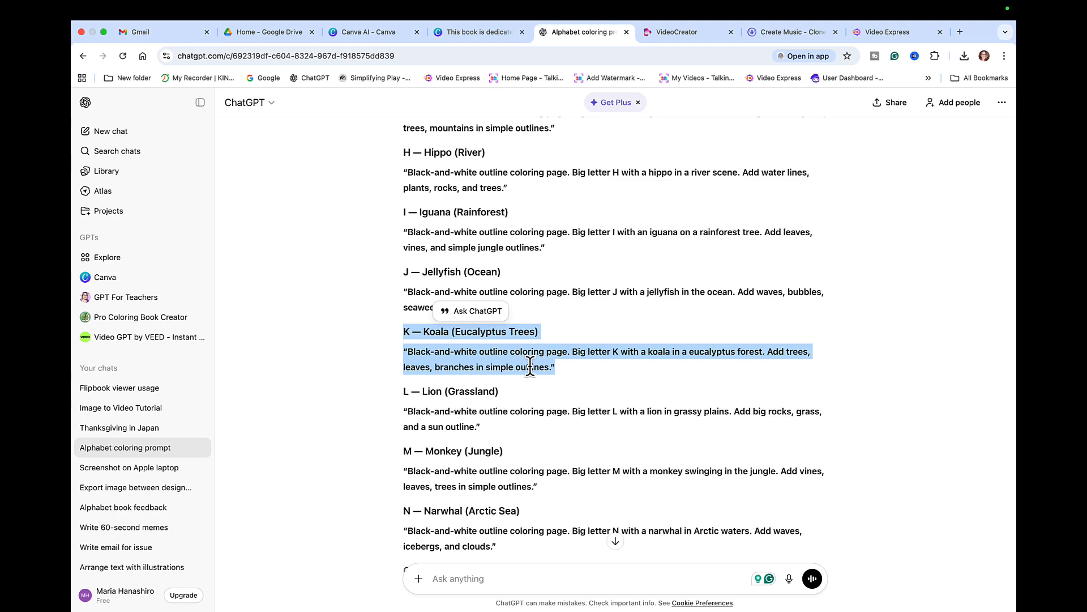
# - Paste the K — Koala prompt into Canva AI and generate a set of four images
pyautogui.click(372, 33)
pyautogui.click(317, 212)
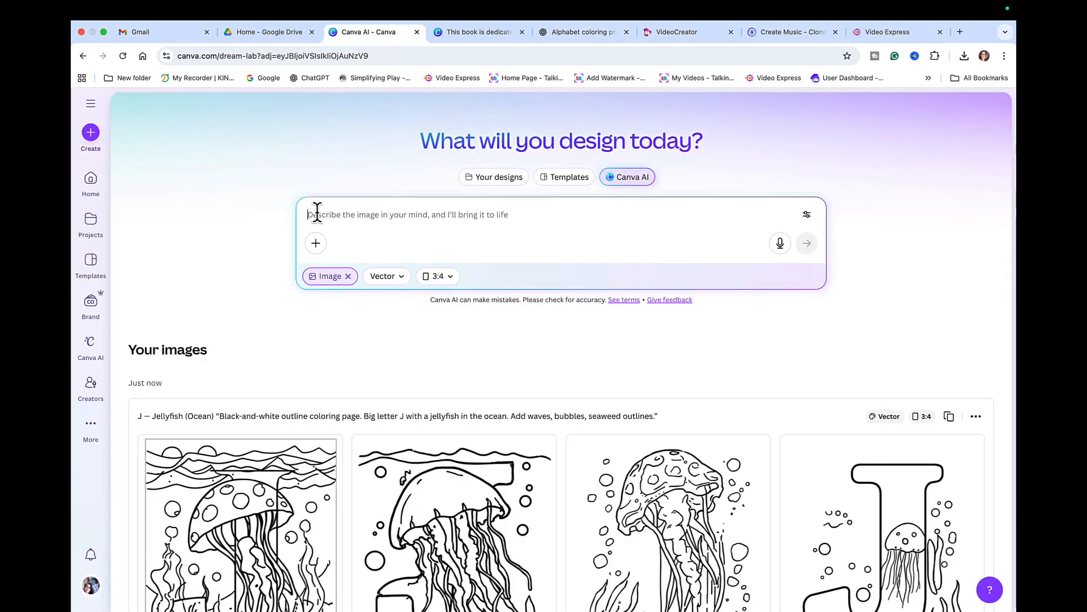
pyautogui.press('super+v')
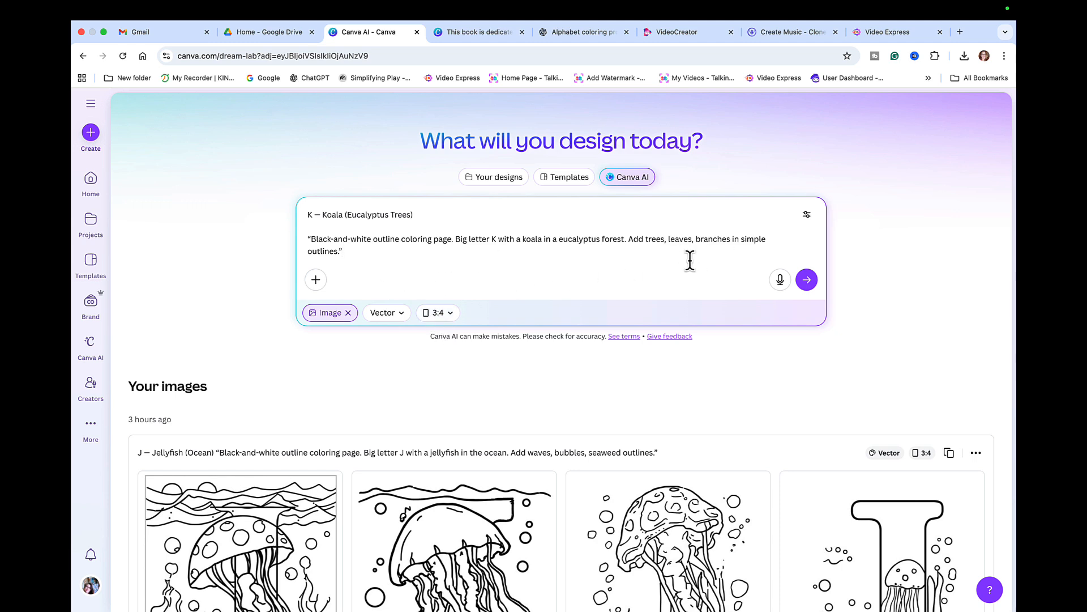
pyautogui.click(806, 279)
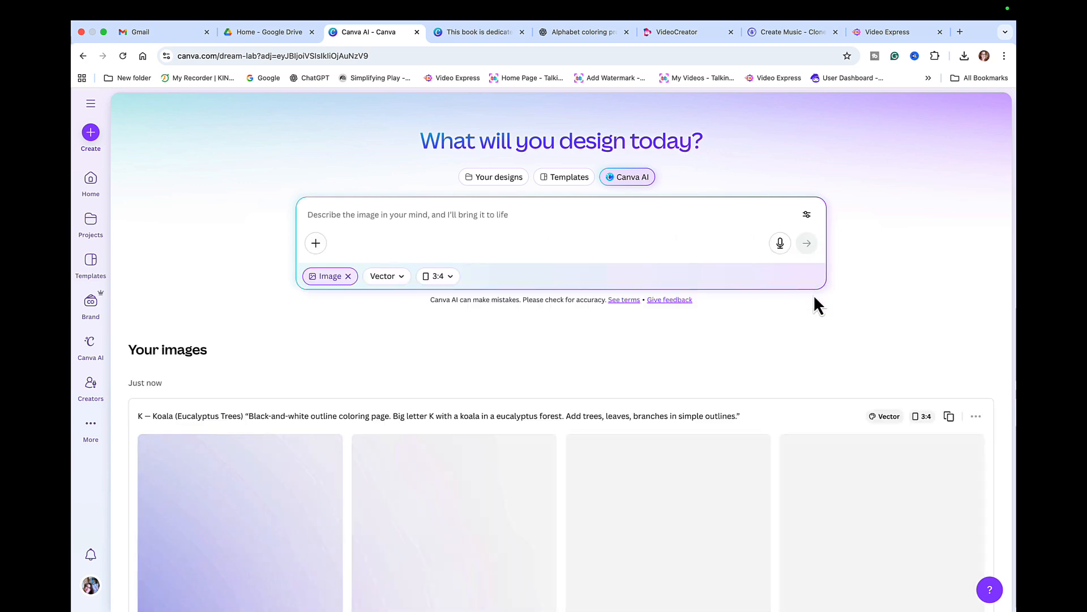
pyautogui.scroll(-3, 742, 474)
# - Scroll through Canva AI results while the four K koala coloring pages finish generating
pyautogui.scroll(-3, 742, 473)
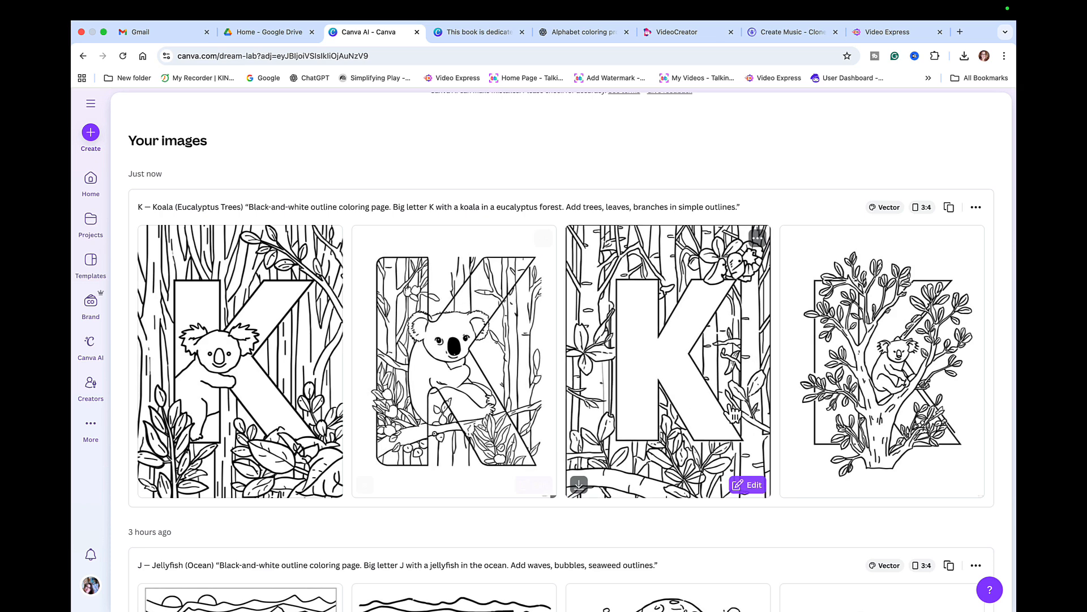
pyautogui.scroll(4, 690, 338)
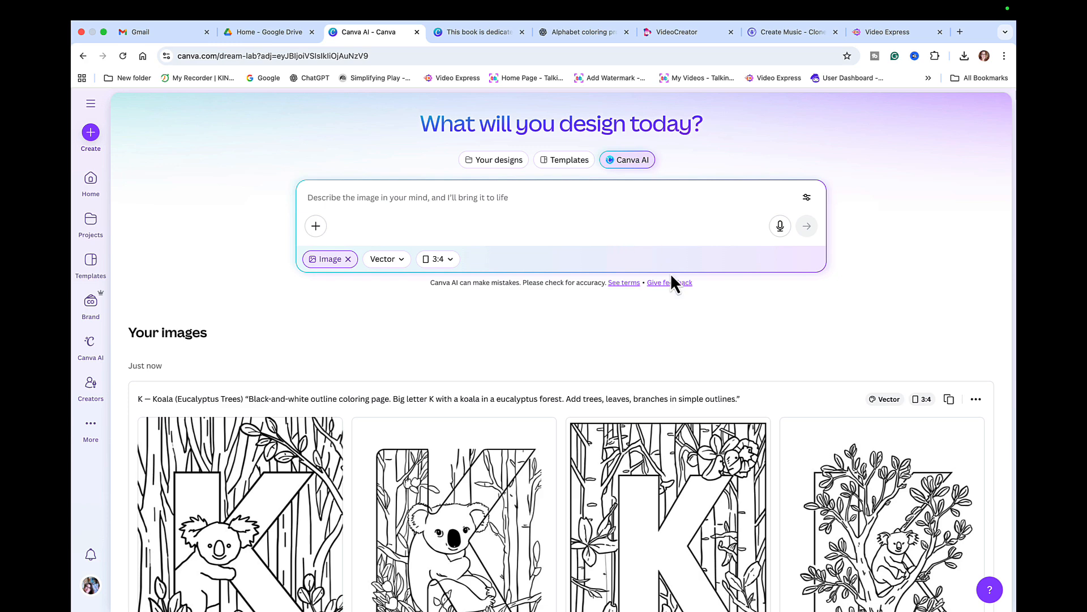
pyautogui.scroll(-2, 728, 314)
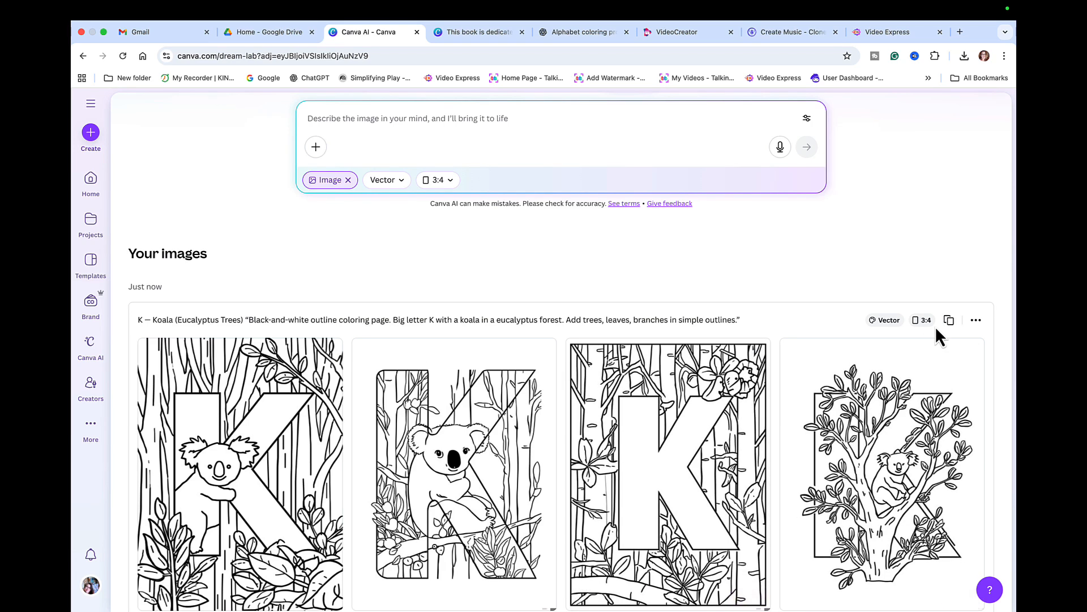
# - Reuse the Koala prompt to generate a second set of four images and compare both rows
pyautogui.click(950, 321)
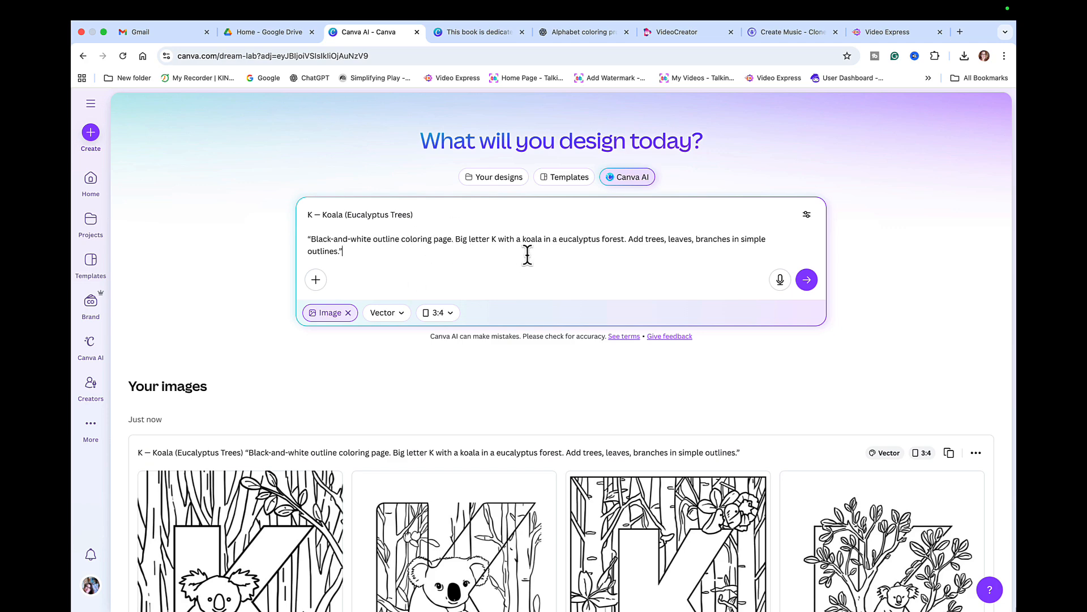
pyautogui.click(811, 283)
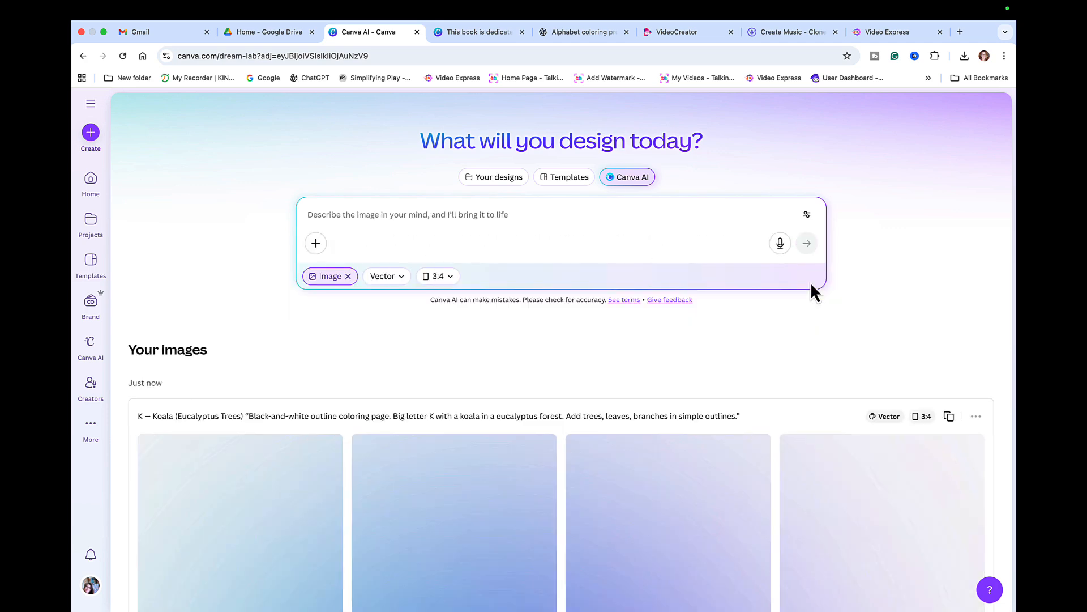
pyautogui.scroll(-4, 783, 359)
pyautogui.scroll(-3, 783, 359)
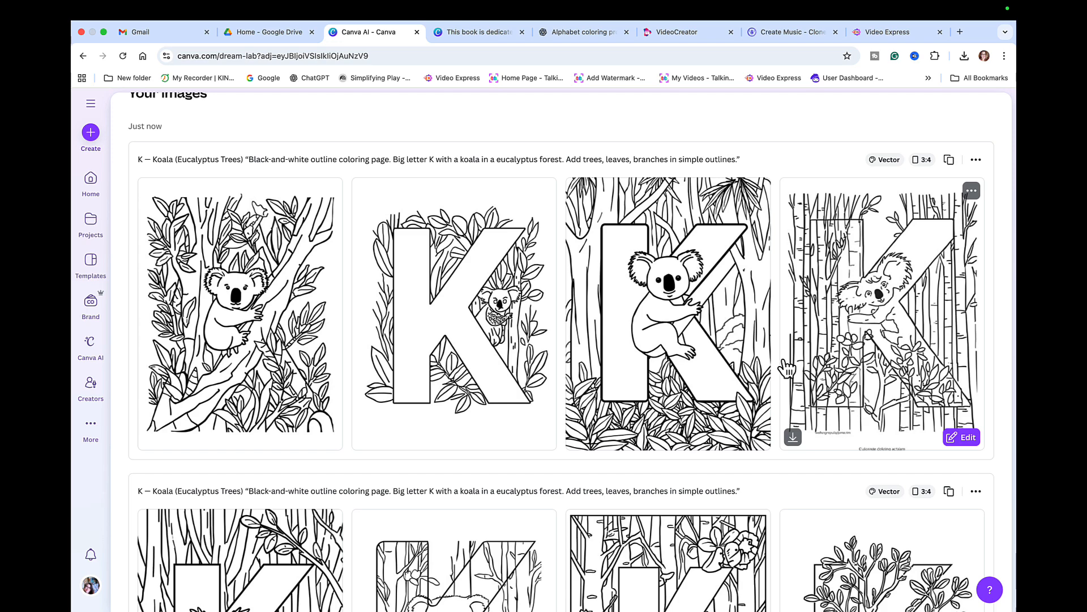
pyautogui.scroll(-3, 786, 367)
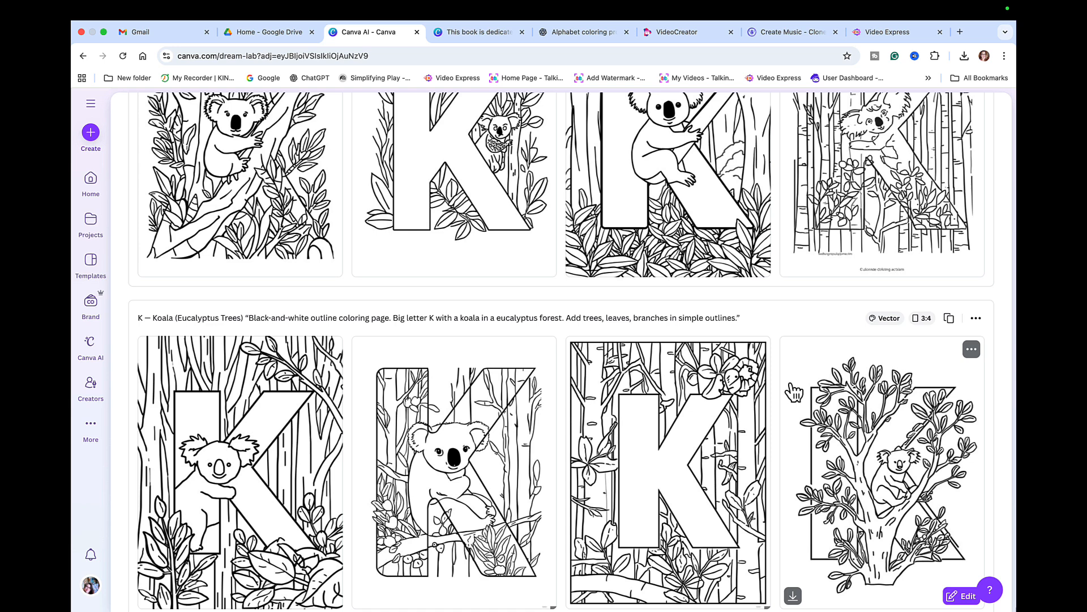
pyautogui.scroll(3, 790, 391)
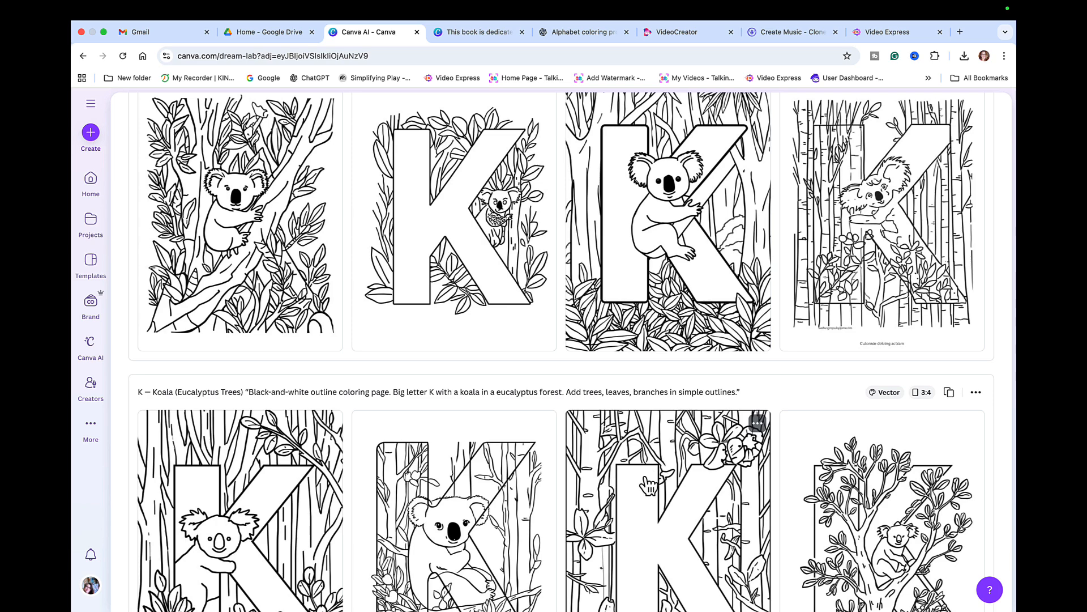
pyautogui.scroll(-2, 650, 486)
pyautogui.scroll(-1, 649, 486)
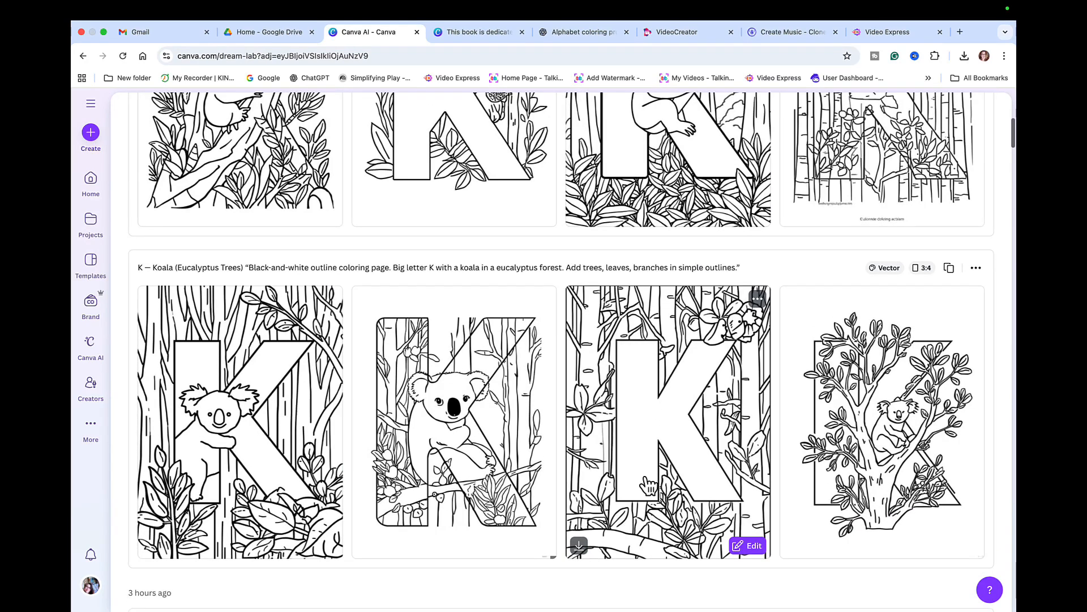
pyautogui.scroll(3, 648, 484)
pyautogui.scroll(1, 649, 486)
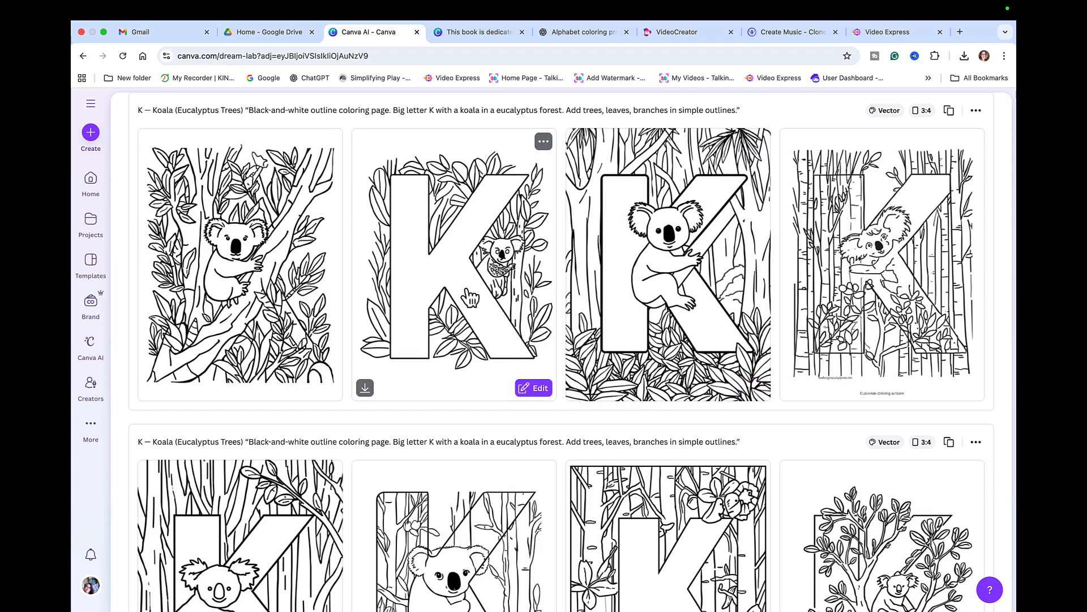
pyautogui.scroll(2, 957, 227)
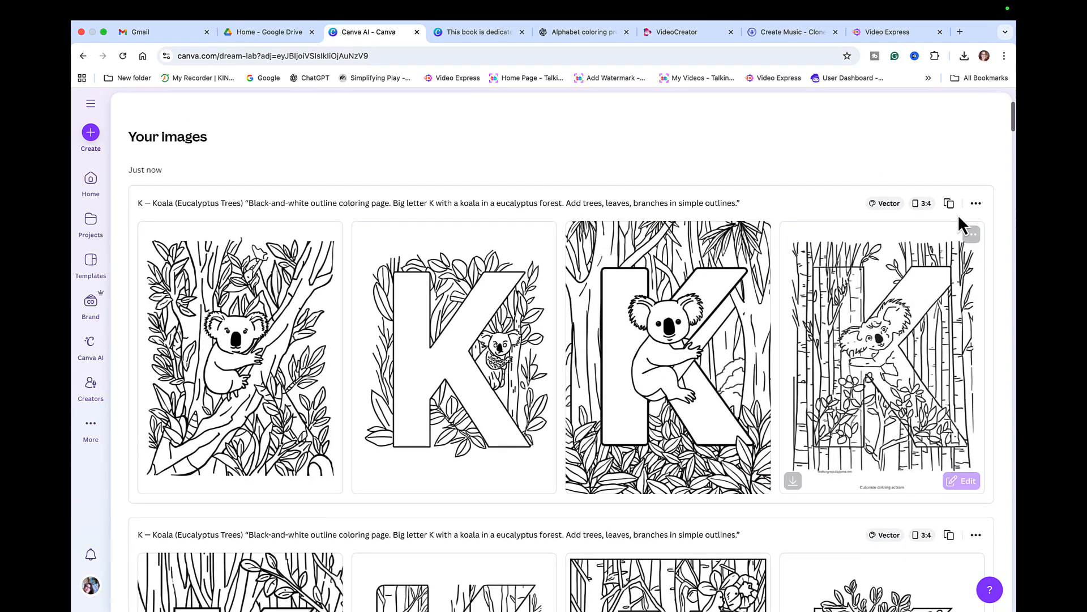
# - Reuse the Koala prompt once more to generate another set and review the eucalyptus forest results
pyautogui.click(951, 207)
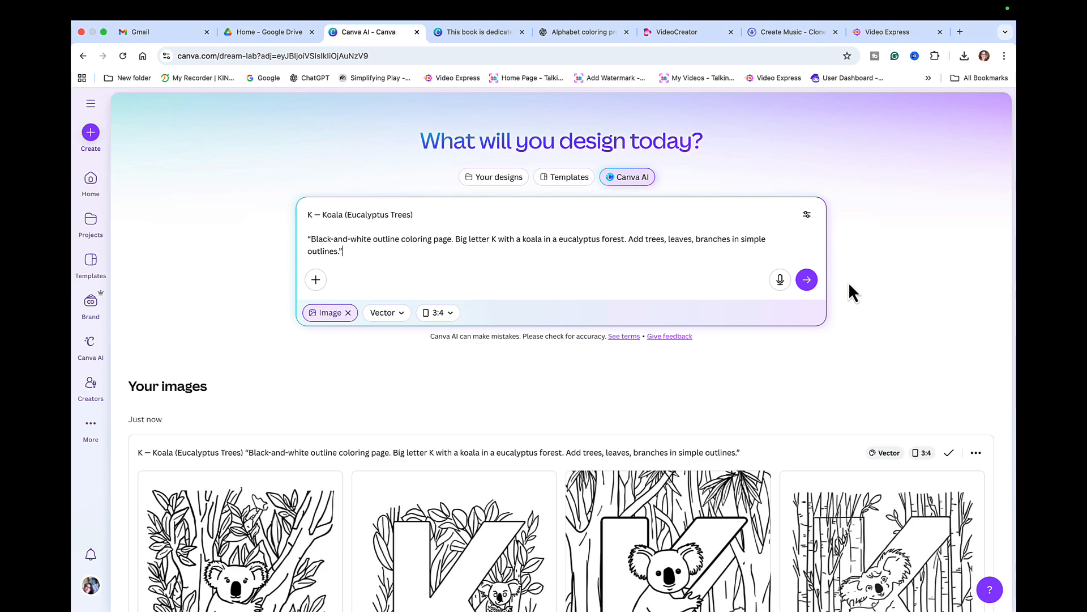
pyautogui.click(806, 279)
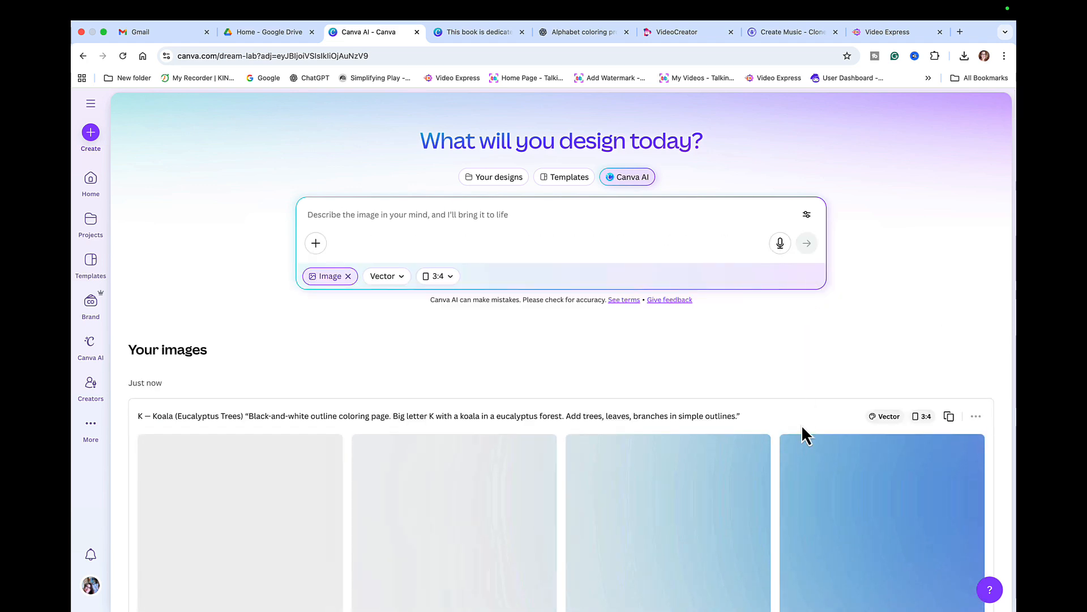
pyautogui.scroll(-10, 814, 498)
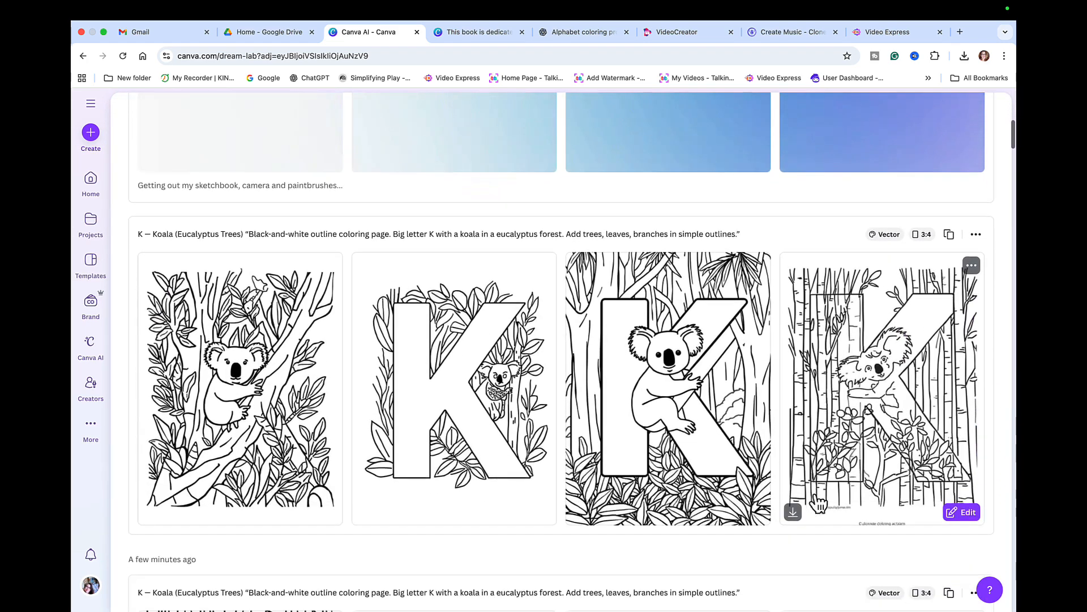
pyautogui.scroll(-1, 818, 501)
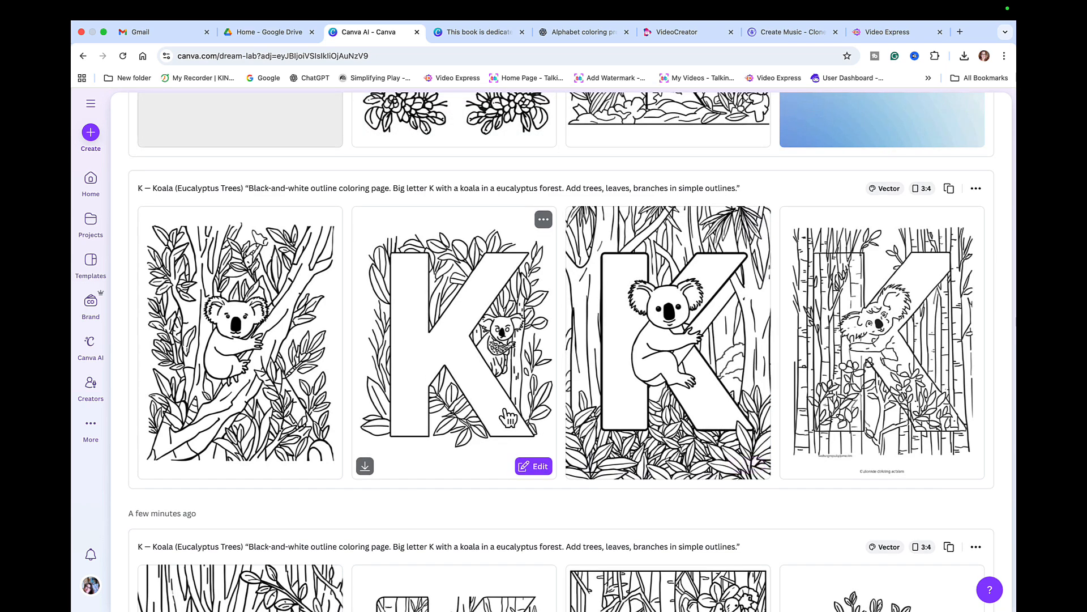
pyautogui.scroll(4, 713, 453)
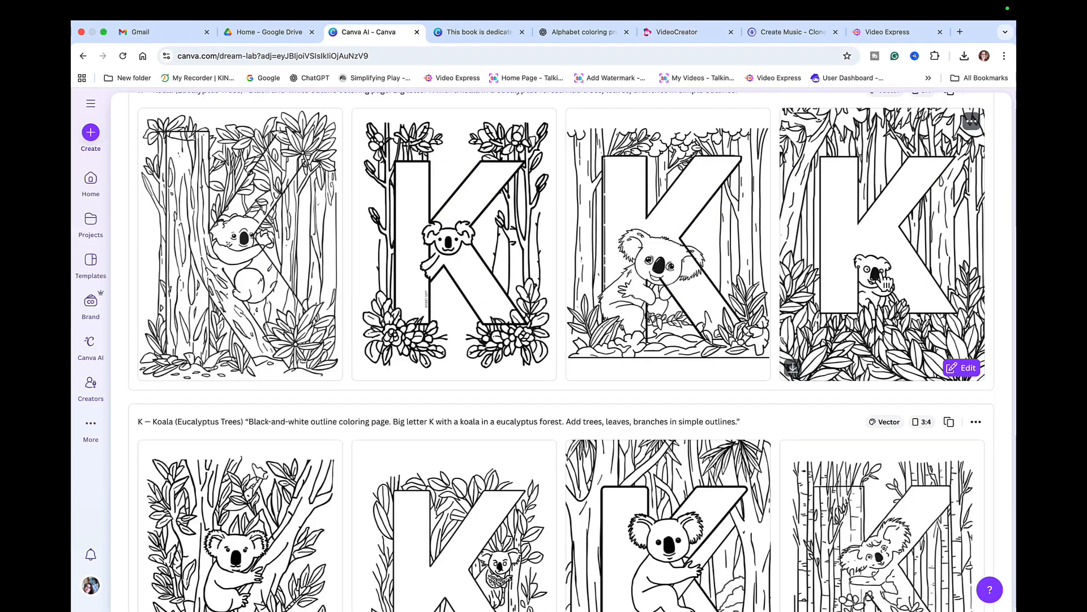
pyautogui.scroll(-2, 878, 323)
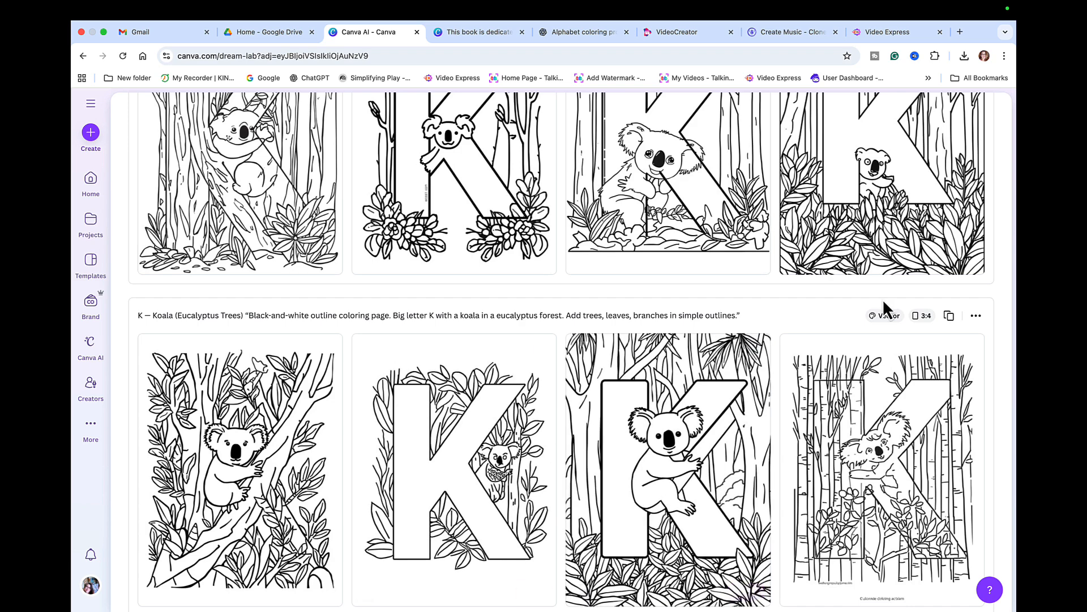
pyautogui.scroll(1, 892, 304)
pyautogui.scroll(1, 892, 304)
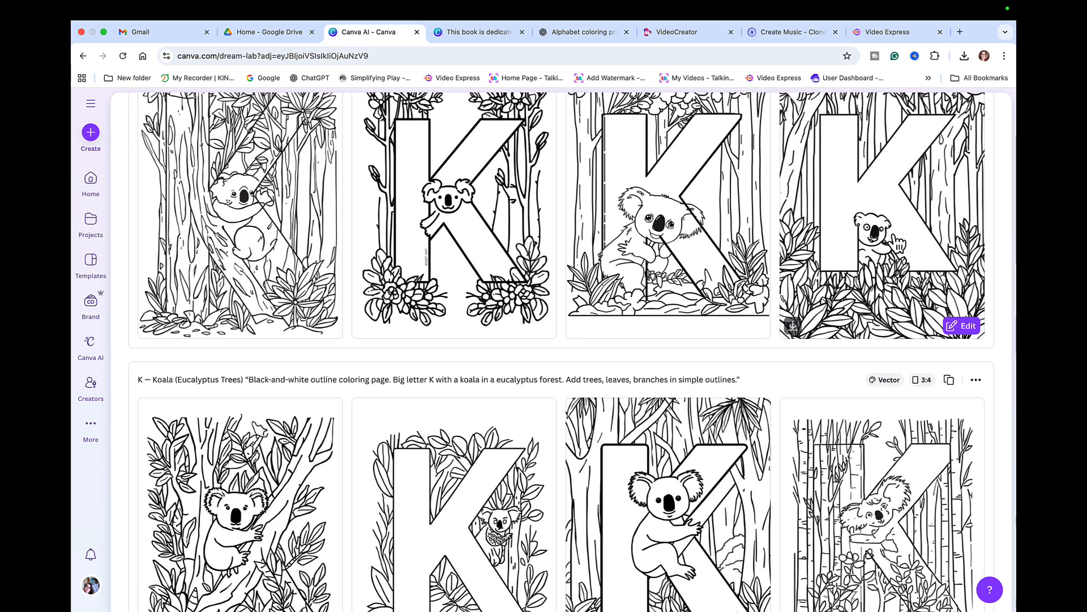
pyautogui.scroll(2, 846, 334)
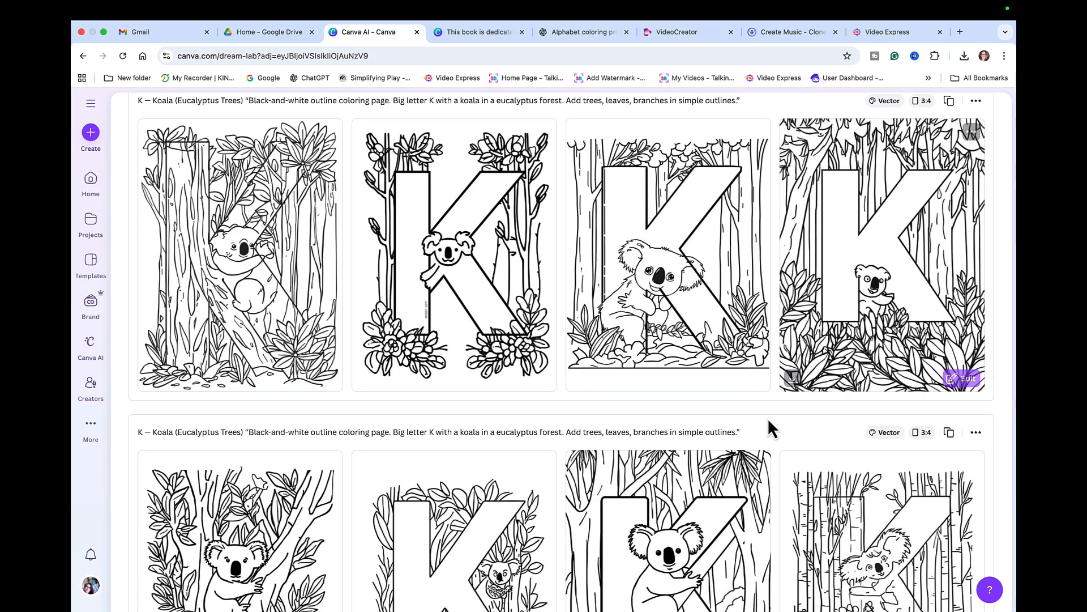
# - Download the fourth koala coloring image as a JPG, then return to the coloring book design
pyautogui.click(792, 379)
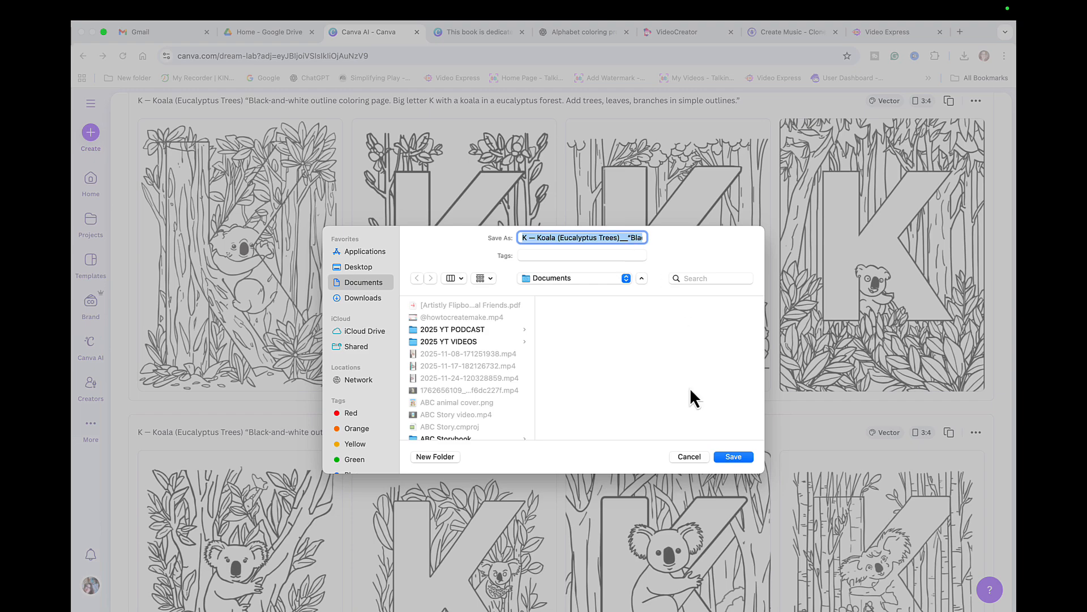
pyautogui.click(736, 458)
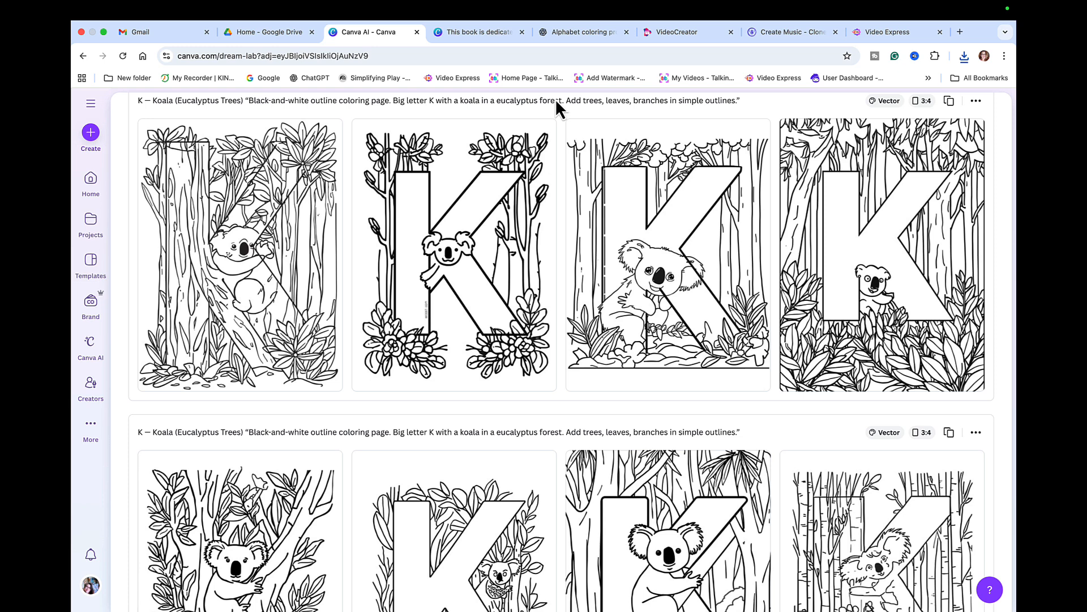
pyautogui.click(478, 33)
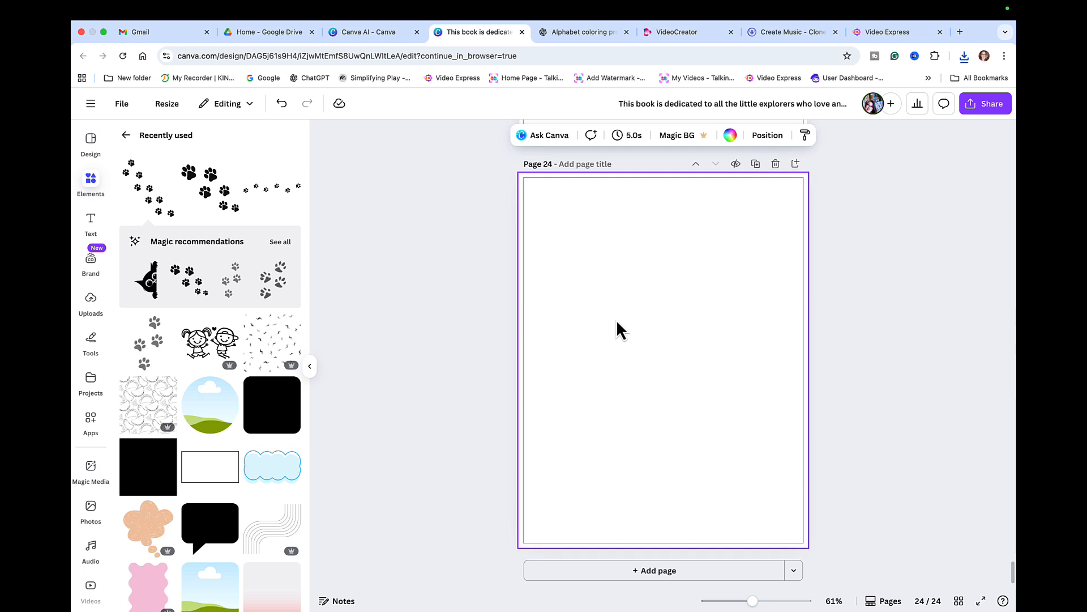
# - Scroll up to page 1, the Alphabet Animals Coloring Book A to Z cover
pyautogui.scroll(10, 616, 320)
pyautogui.scroll(5, 616, 330)
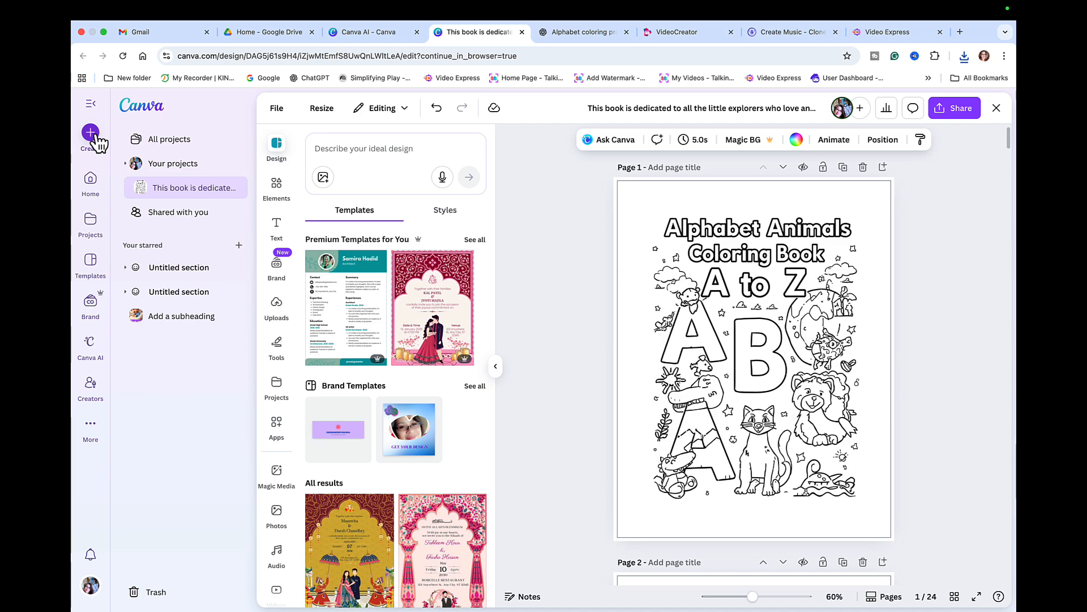
# - Create a new custom 8.625 × 11.25 in design containing all 24 coloring book pages
pyautogui.click(91, 133)
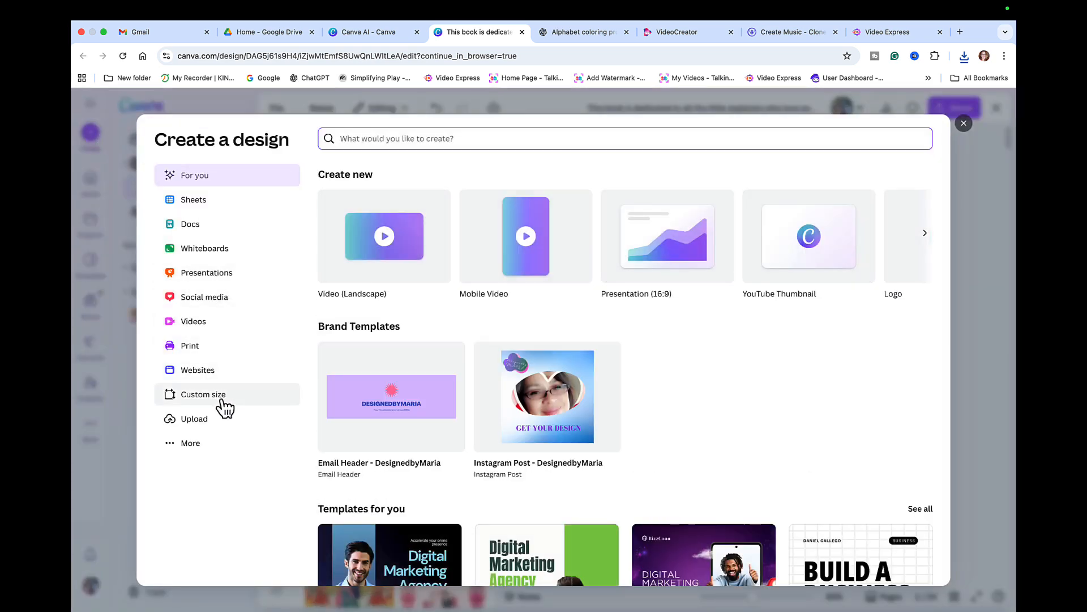
pyautogui.click(221, 396)
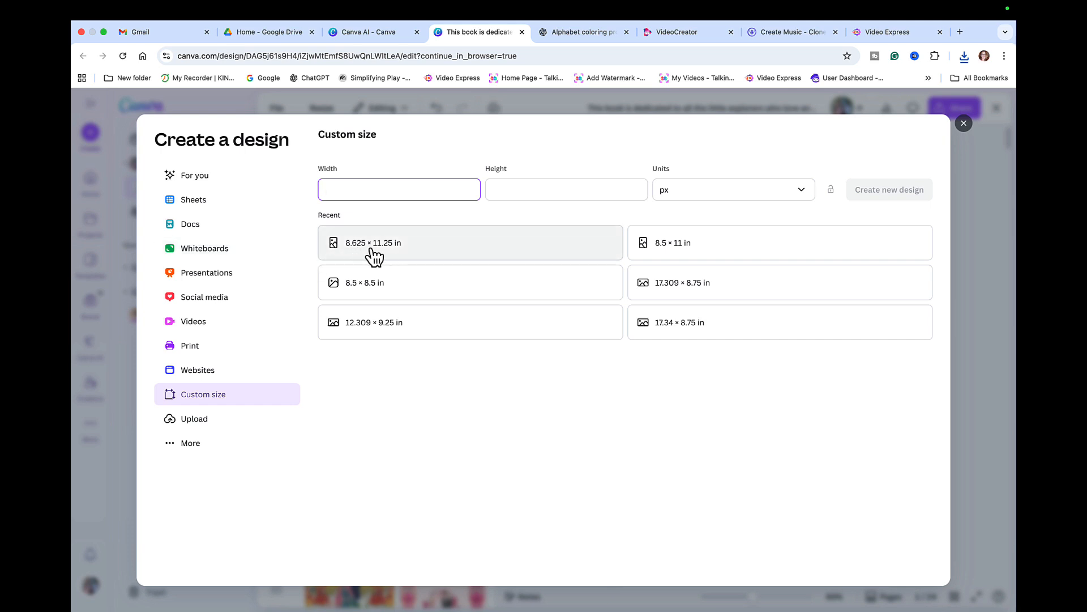
pyautogui.click(390, 254)
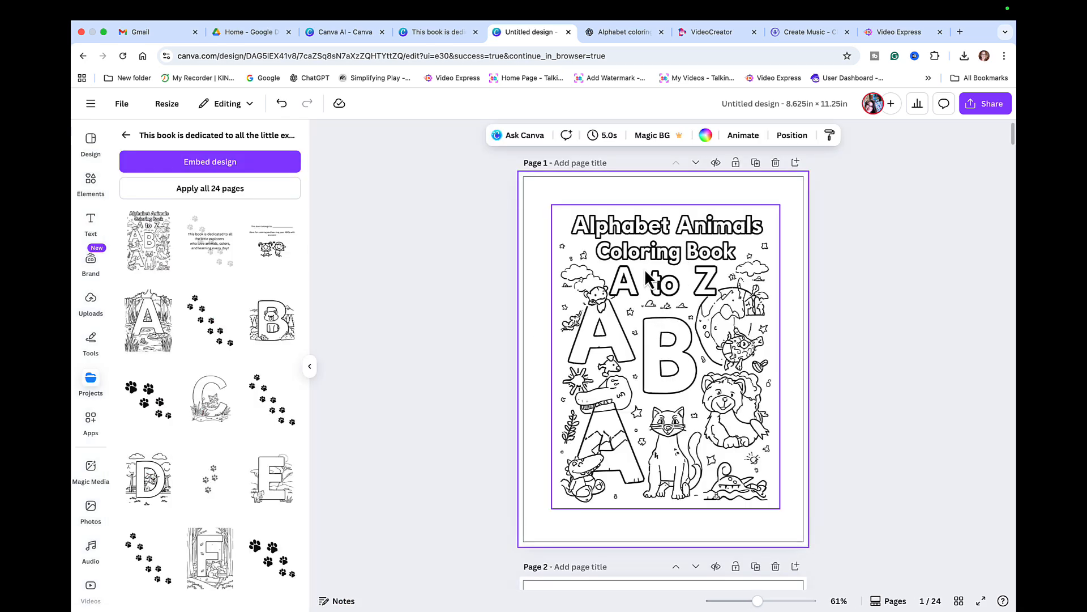
# - Check the dedication text on page 2 and the 'This book belongs to' group on page 3
pyautogui.scroll(-6, 688, 334)
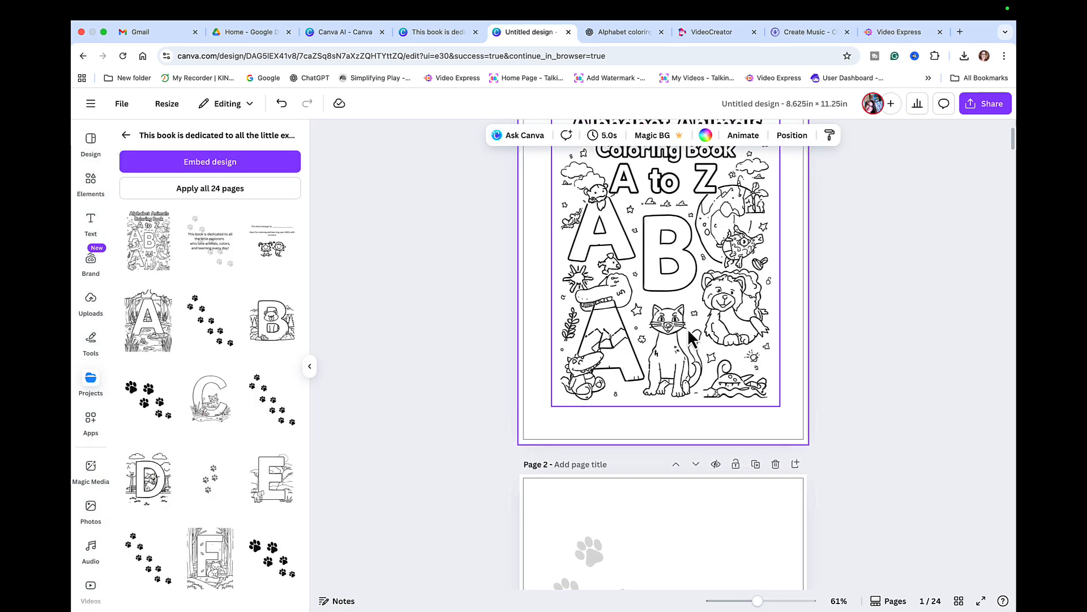
pyautogui.click(689, 333)
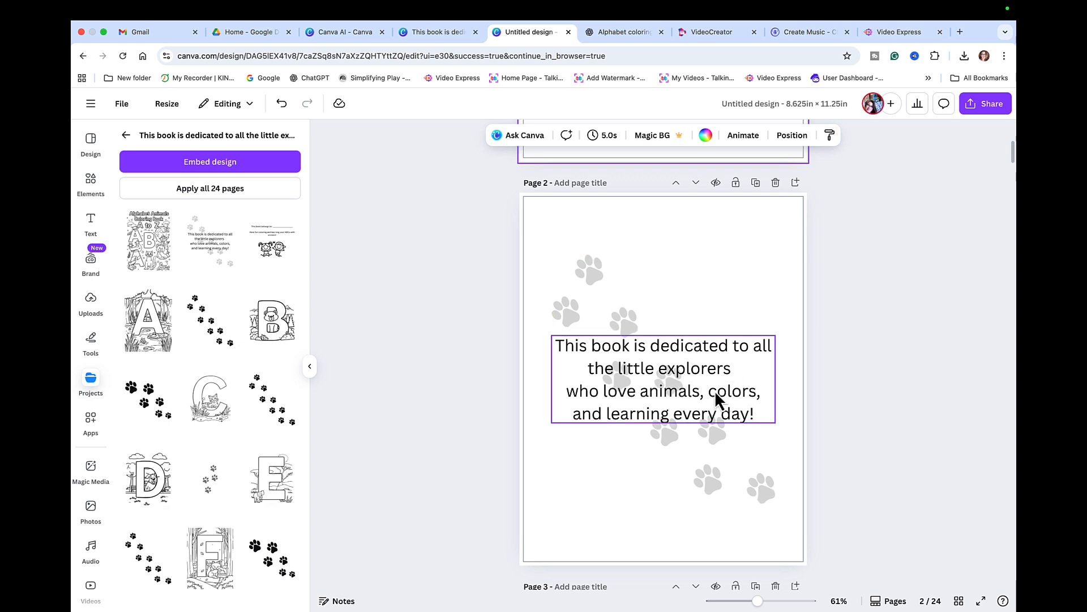
pyautogui.scroll(-5, 715, 396)
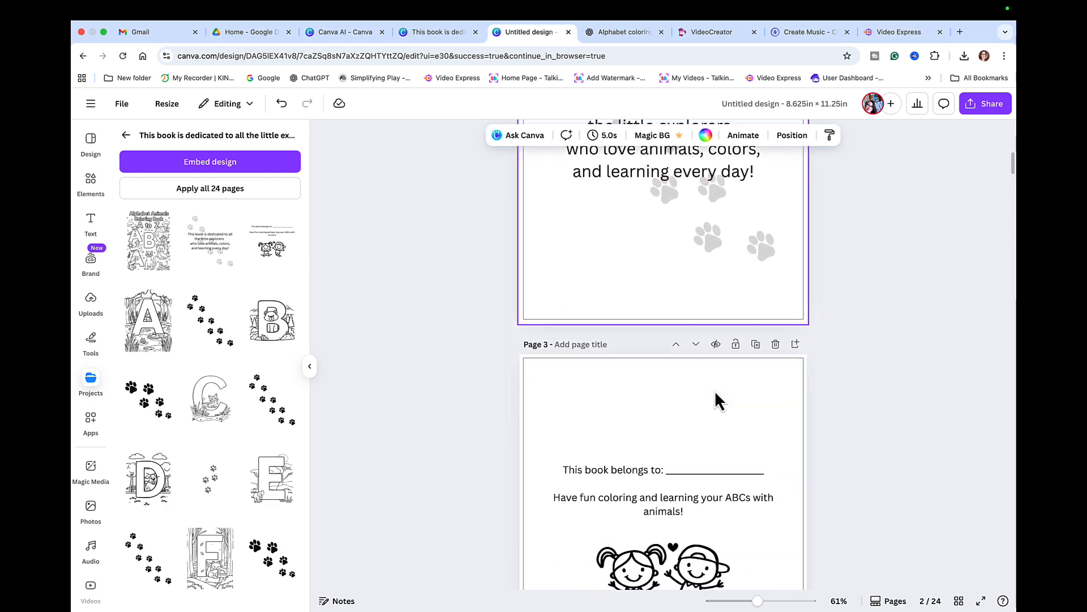
pyautogui.click(715, 395)
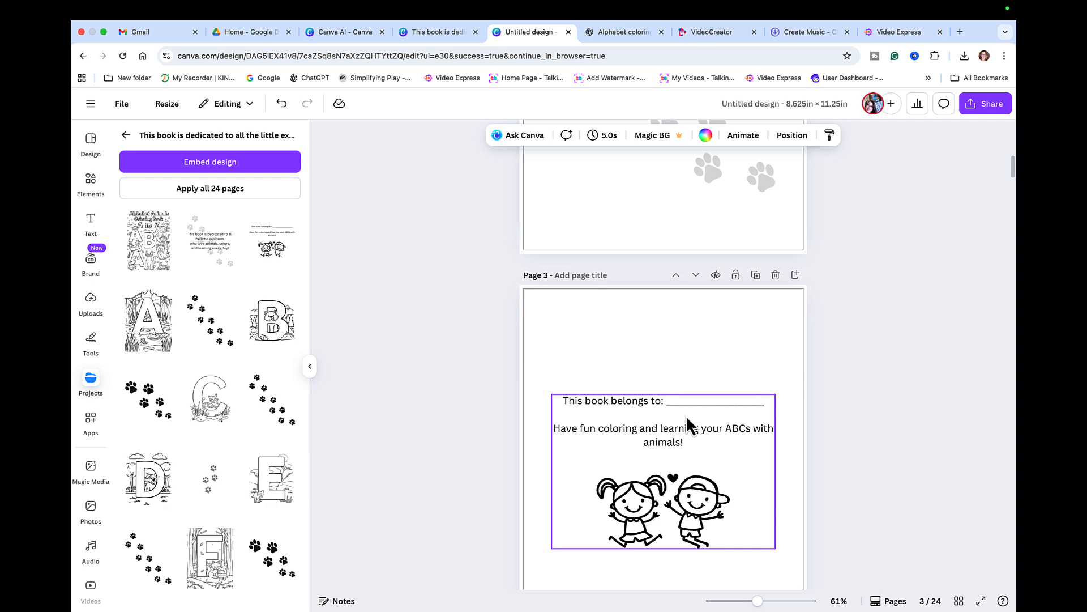
# - Scroll past the alternating animal and paw-print pages down to the blank page 24
pyautogui.scroll(-8, 685, 416)
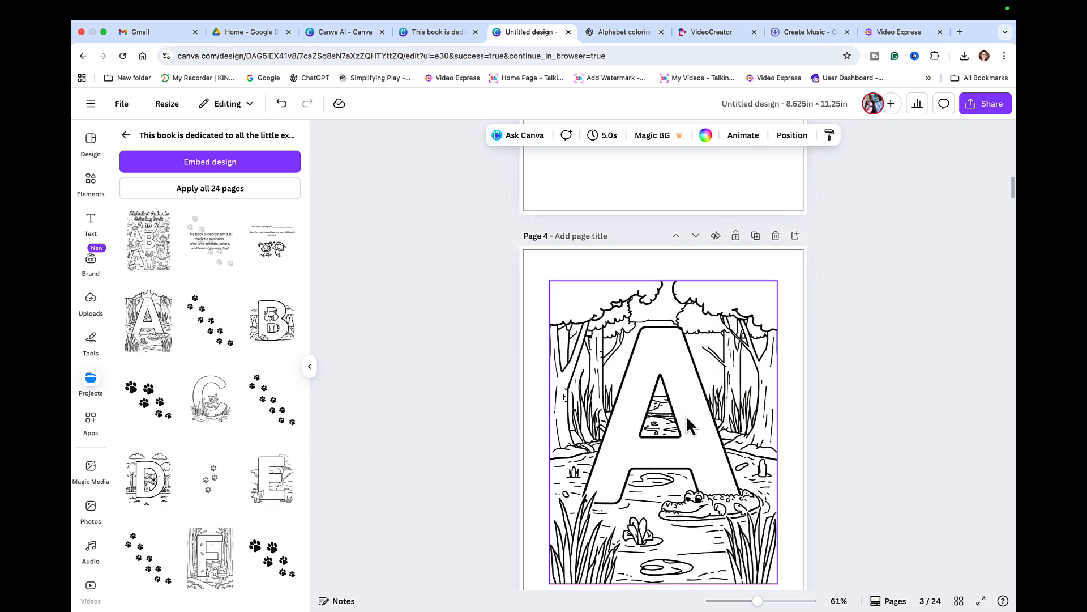
pyautogui.scroll(-1, 685, 416)
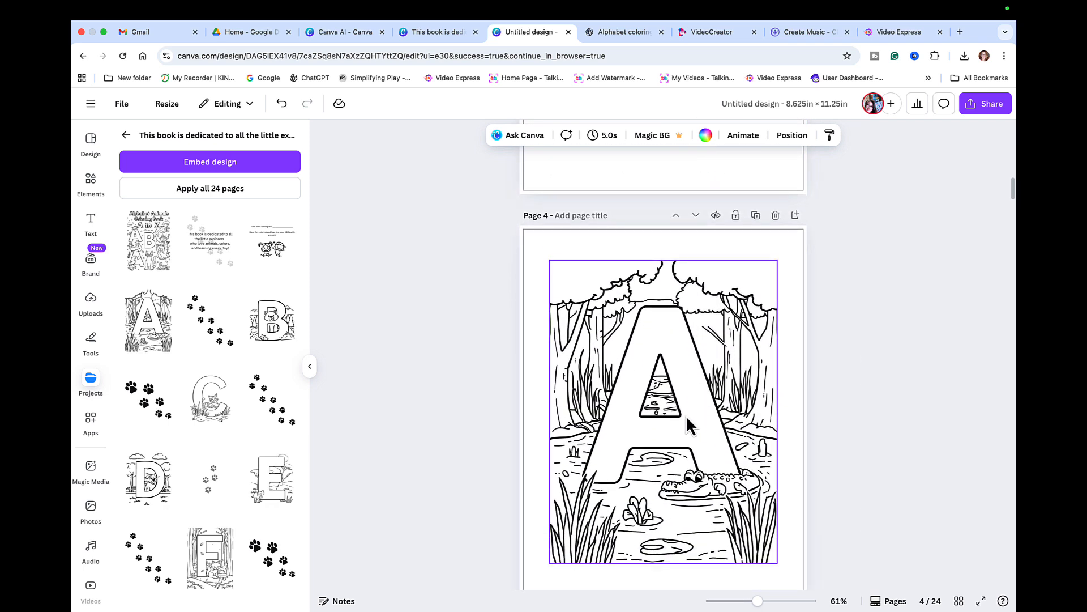
pyautogui.scroll(-2, 685, 415)
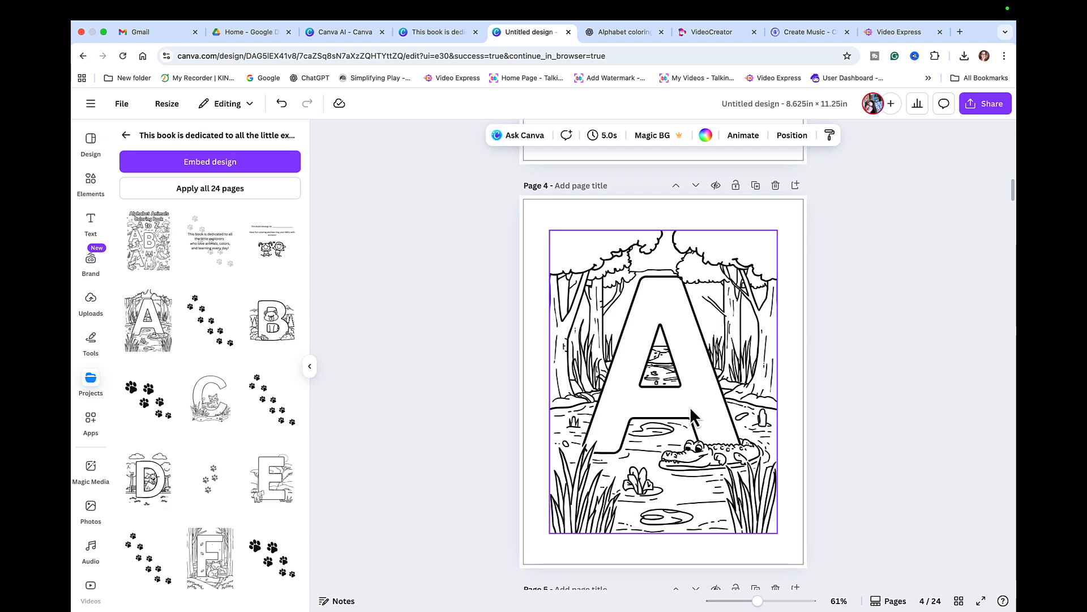
pyautogui.scroll(-5, 690, 406)
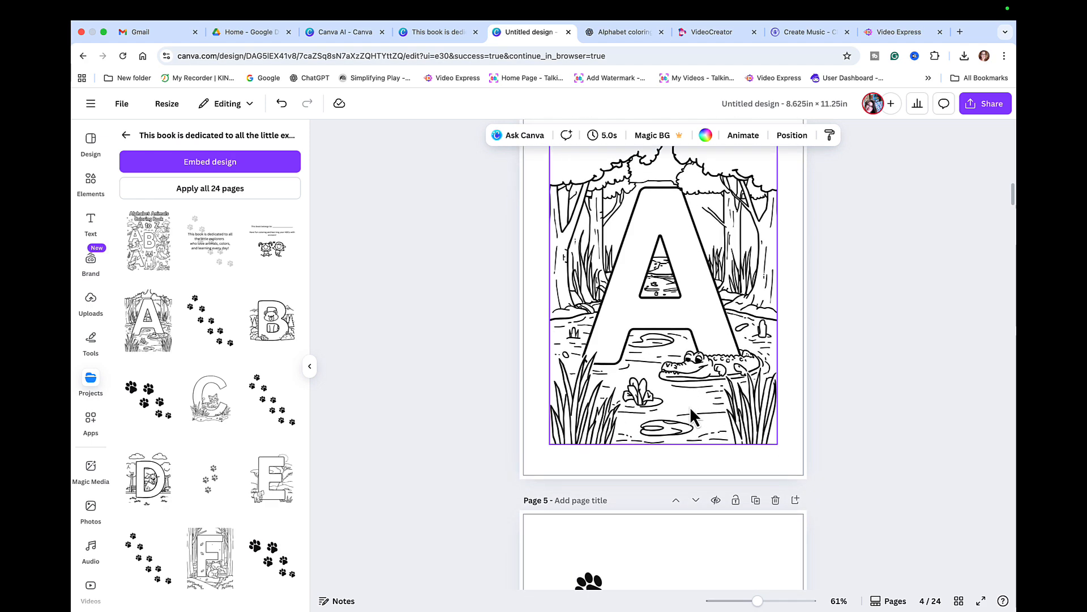
pyautogui.scroll(-2, 690, 410)
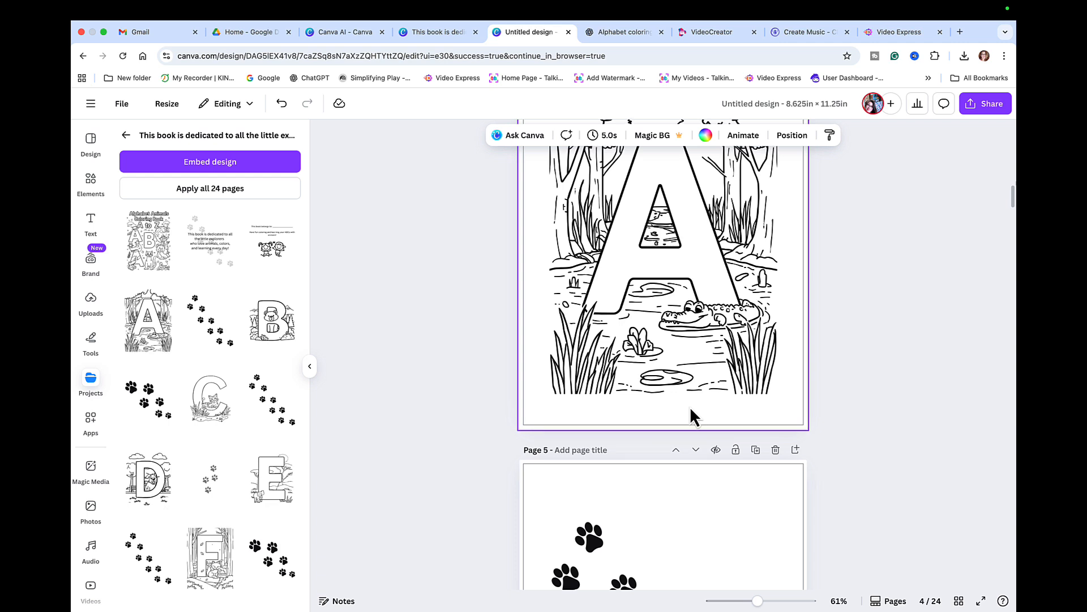
pyautogui.scroll(-3, 690, 408)
pyautogui.scroll(-3, 689, 406)
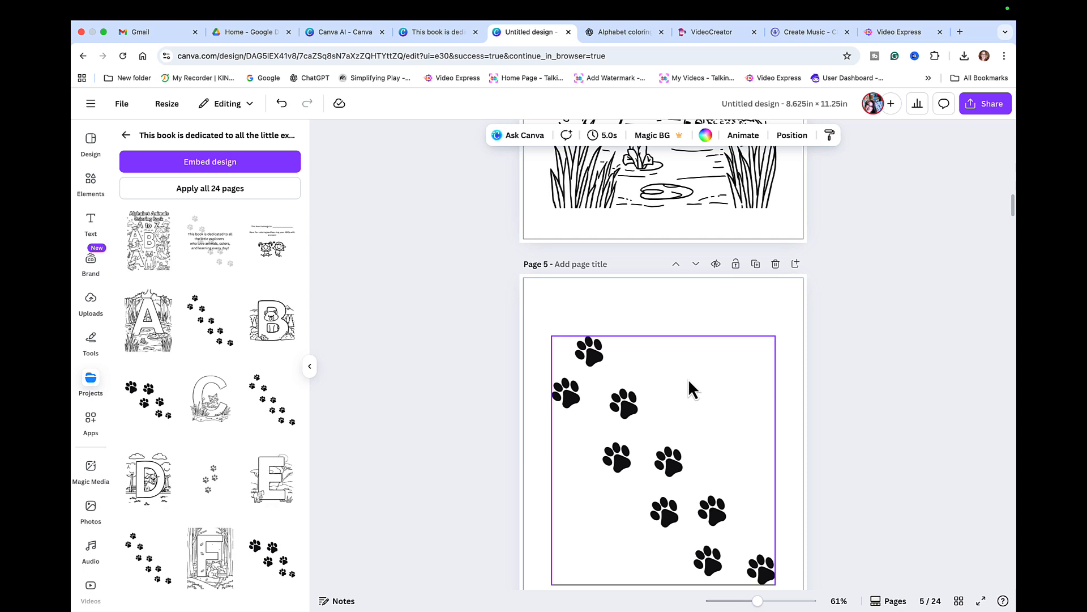
pyautogui.scroll(-12, 639, 451)
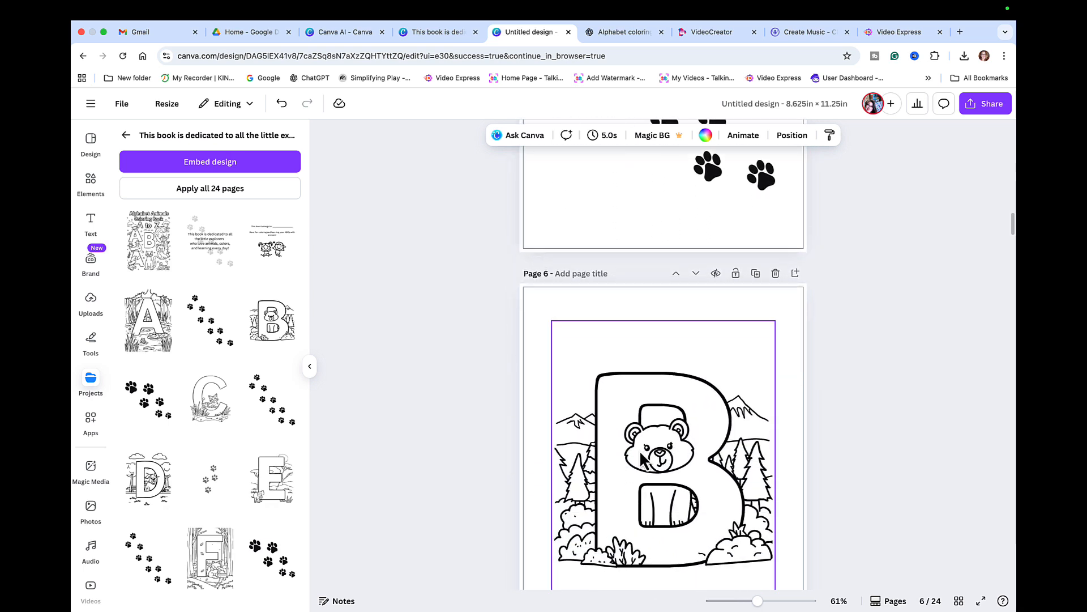
pyautogui.scroll(-10, 641, 460)
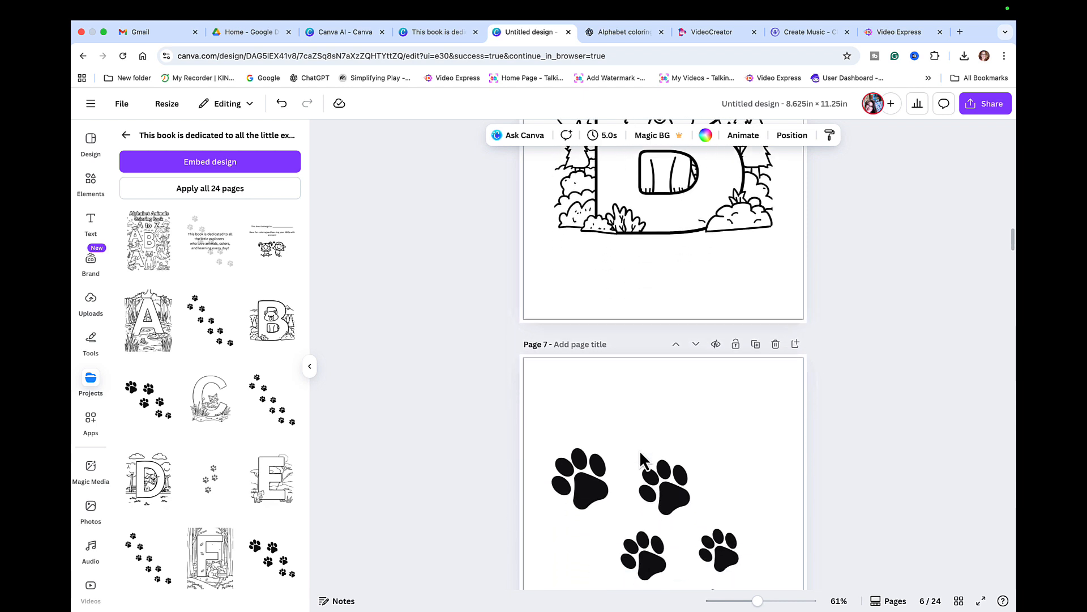
pyautogui.scroll(-1, 641, 460)
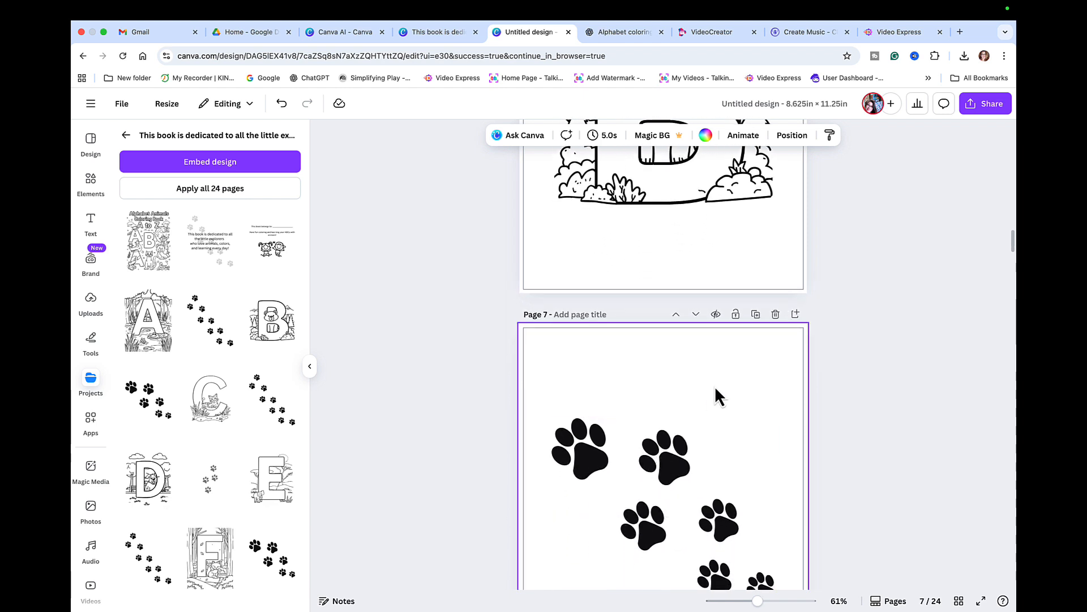
pyautogui.scroll(-4, 714, 386)
pyautogui.scroll(-2, 716, 392)
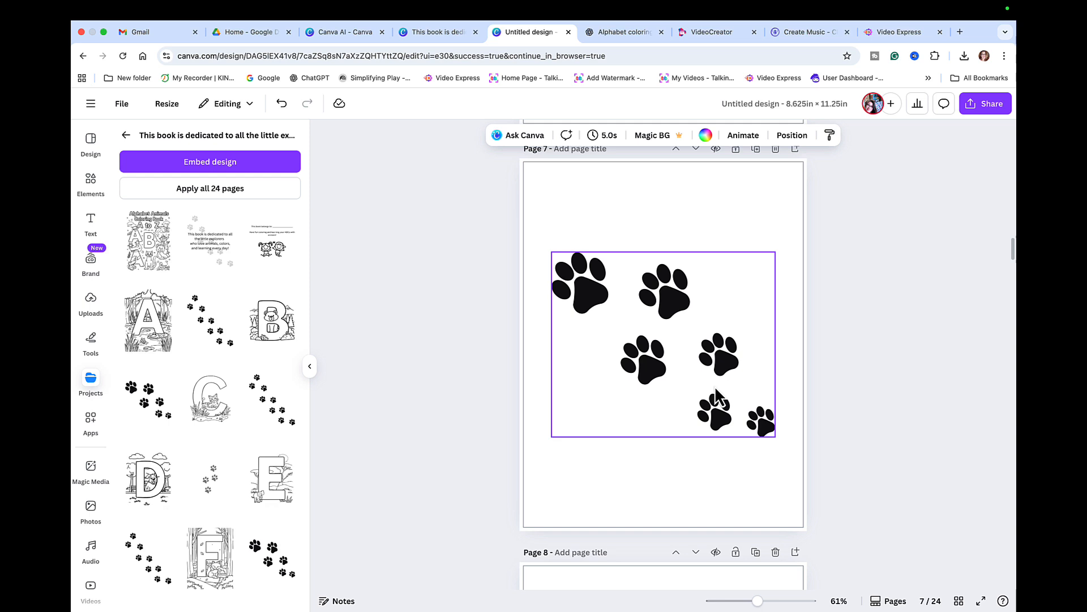
pyautogui.scroll(-10, 715, 386)
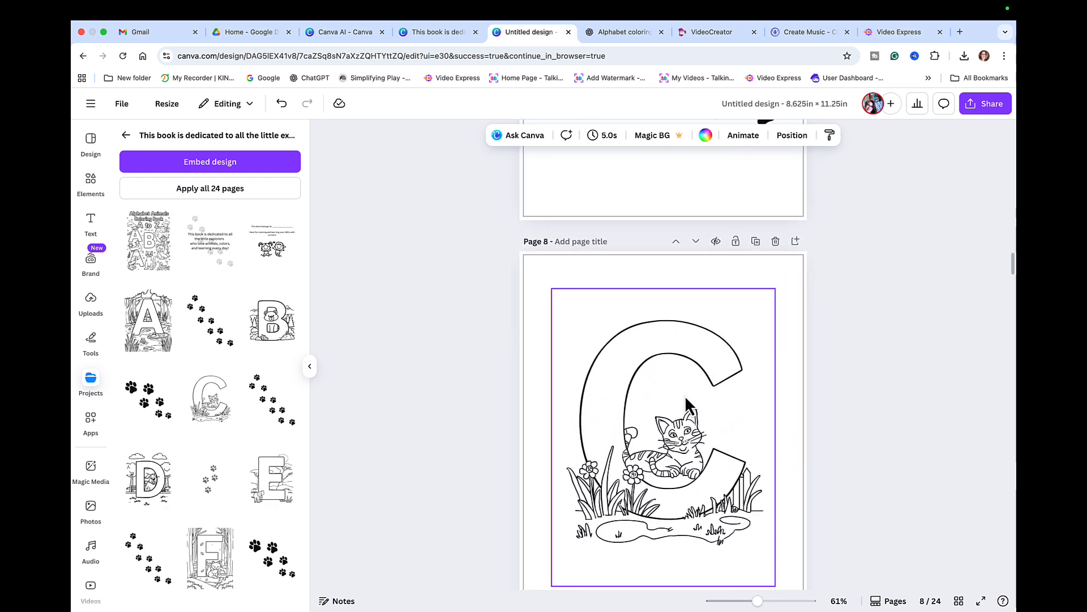
pyautogui.scroll(-10, 686, 399)
pyautogui.scroll(-15, 684, 395)
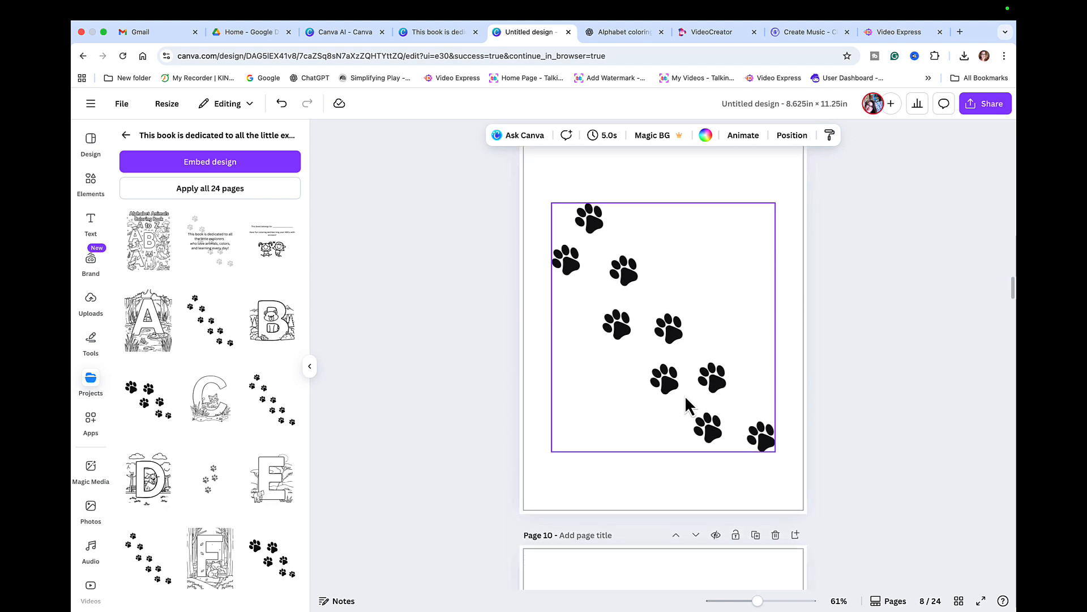
pyautogui.scroll(-20, 687, 399)
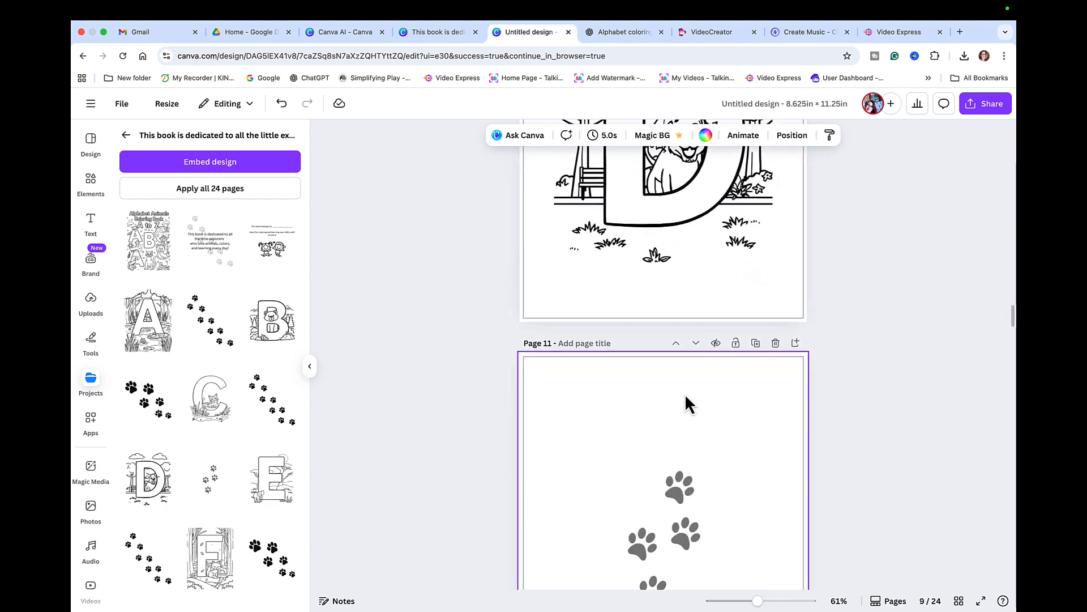
pyautogui.scroll(-20, 685, 393)
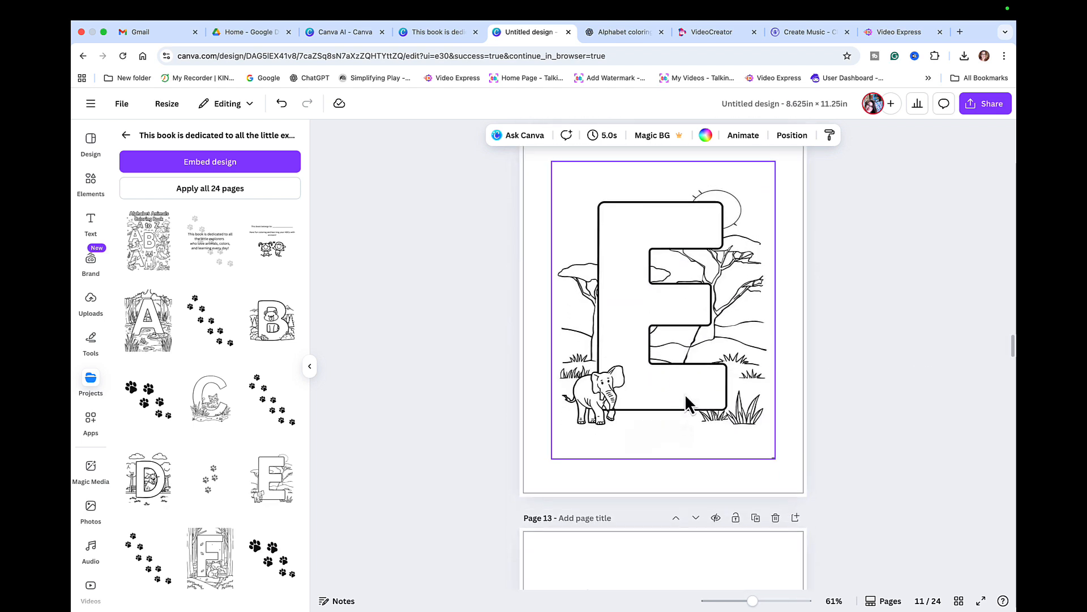
pyautogui.scroll(-20, 685, 393)
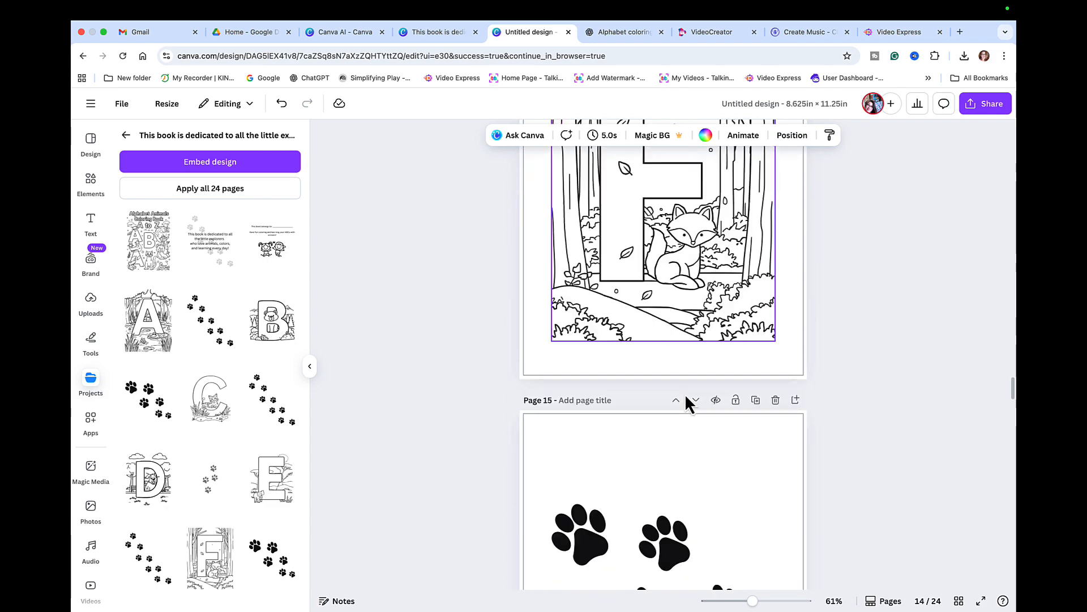
pyautogui.scroll(-20, 685, 393)
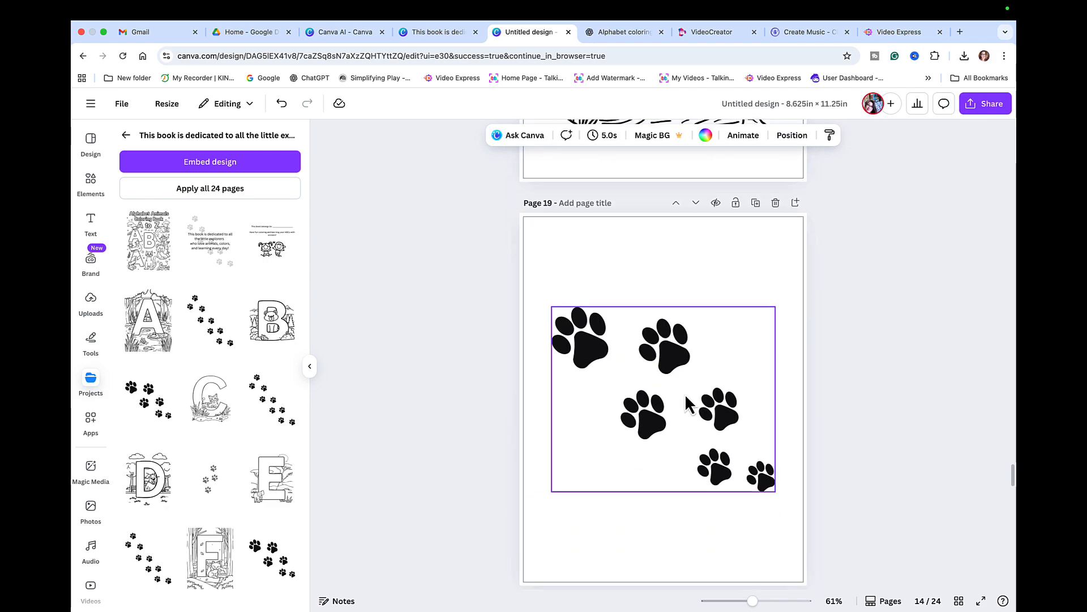
pyautogui.scroll(-20, 685, 393)
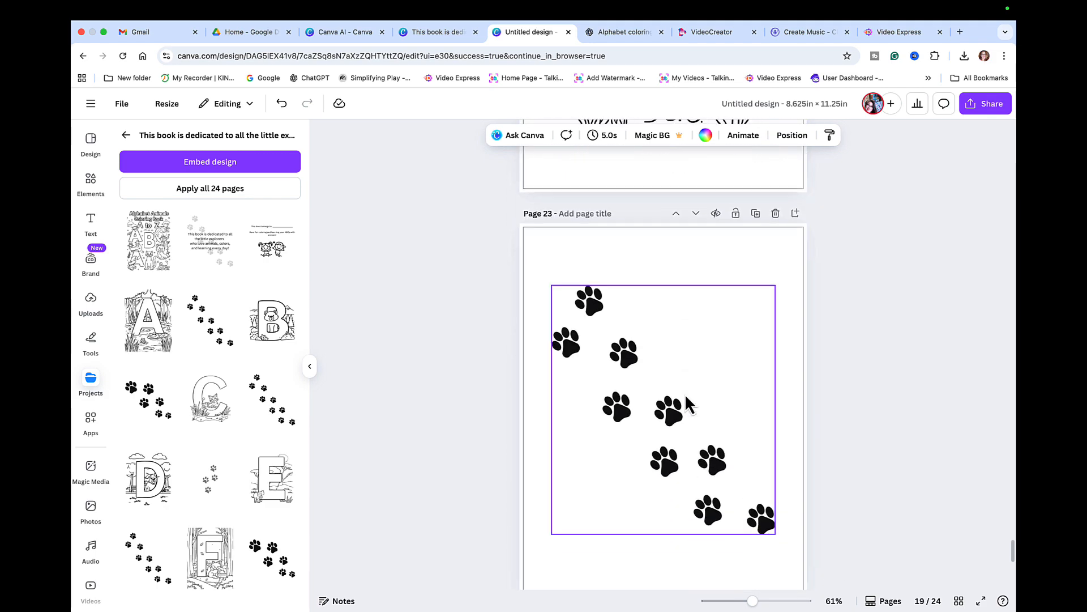
pyautogui.scroll(6, 685, 393)
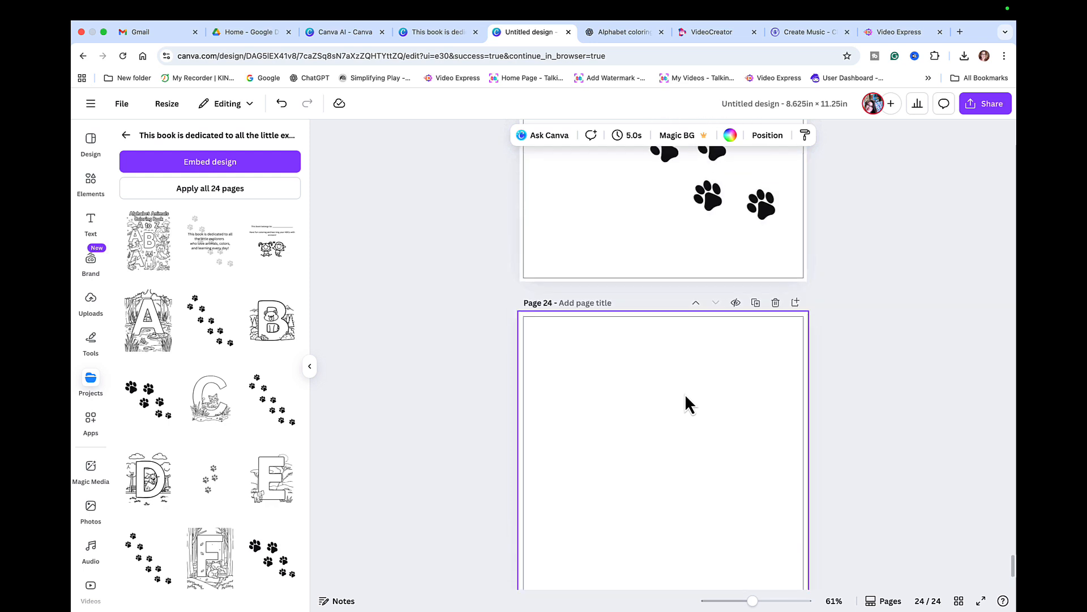
pyautogui.scroll(-2, 684, 393)
pyautogui.scroll(-2, 685, 393)
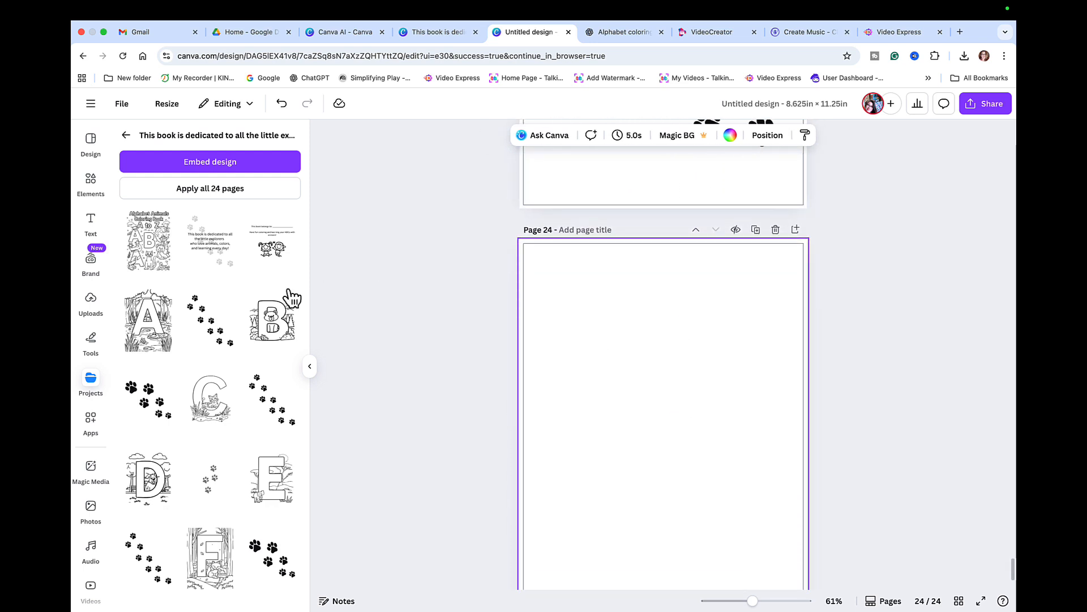
# - Upload the K — Koala coloring image from Documents into Canva's Uploads
pyautogui.click(93, 304)
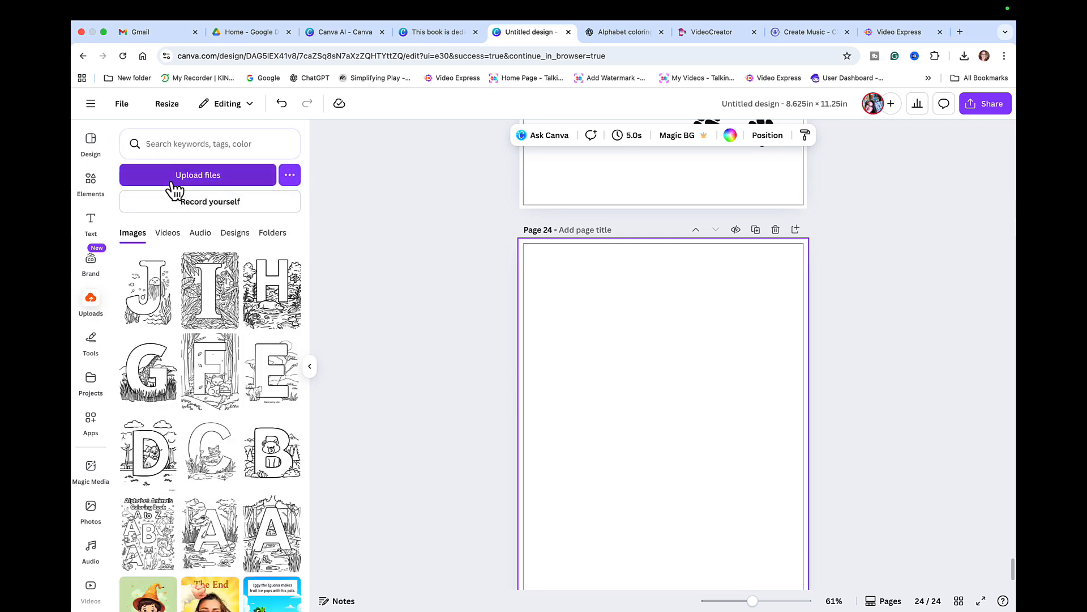
pyautogui.click(197, 177)
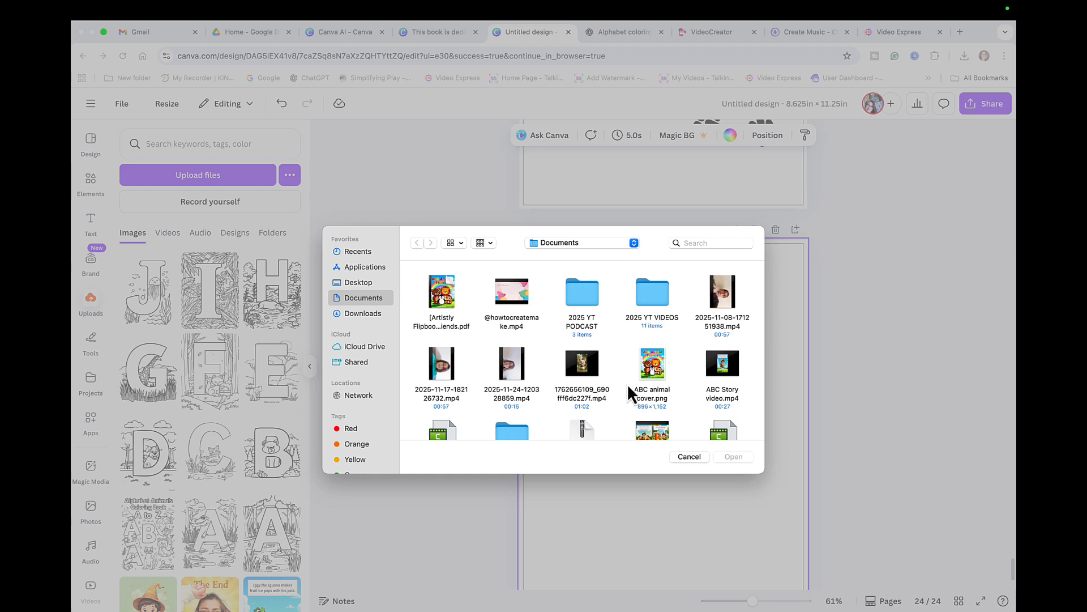
pyautogui.scroll(-10, 645, 416)
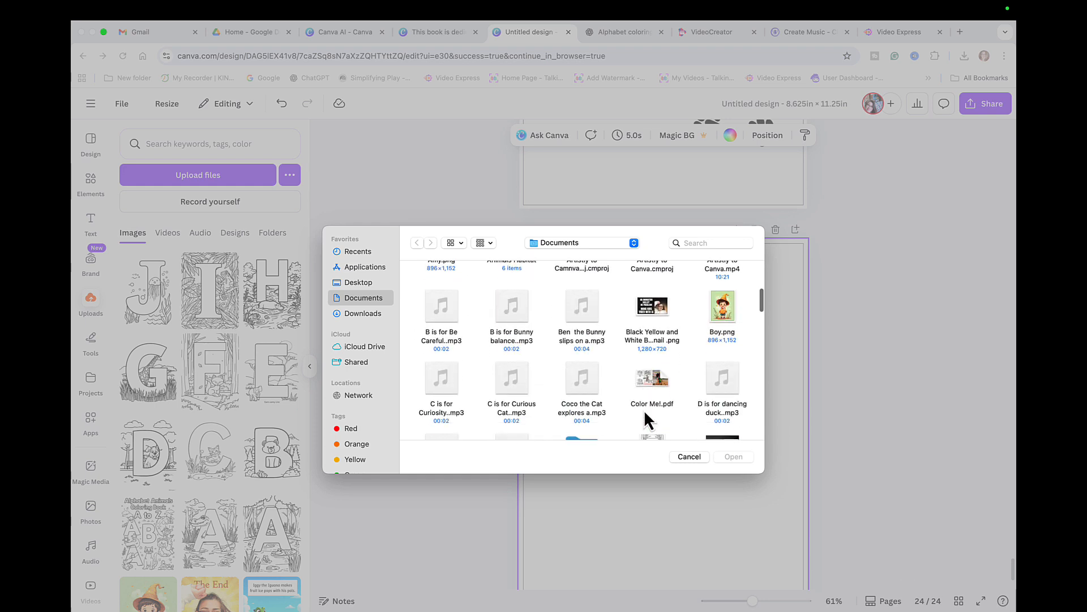
pyautogui.click(725, 322)
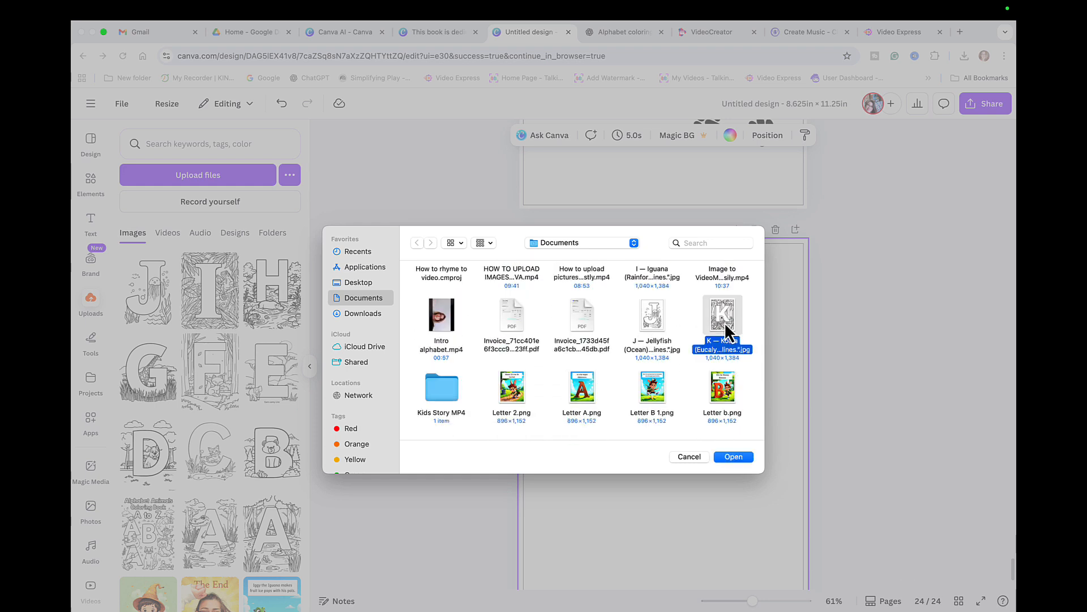
pyautogui.click(732, 457)
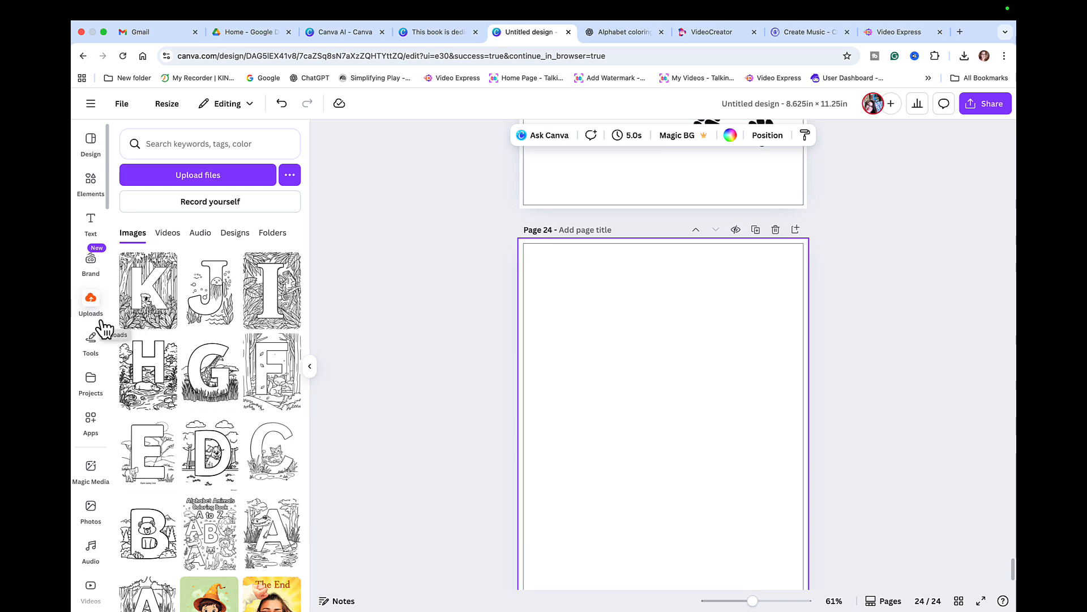
# - Place the K koala upload on page 24 and keep Show print bleed turned on
pyautogui.click(161, 297)
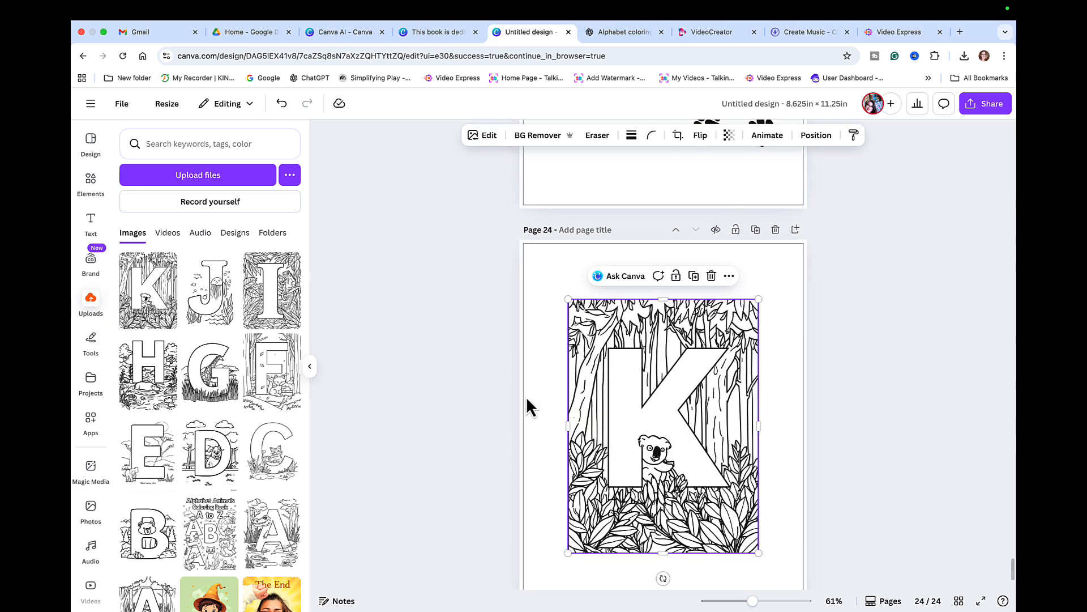
pyautogui.scroll(-2, 705, 453)
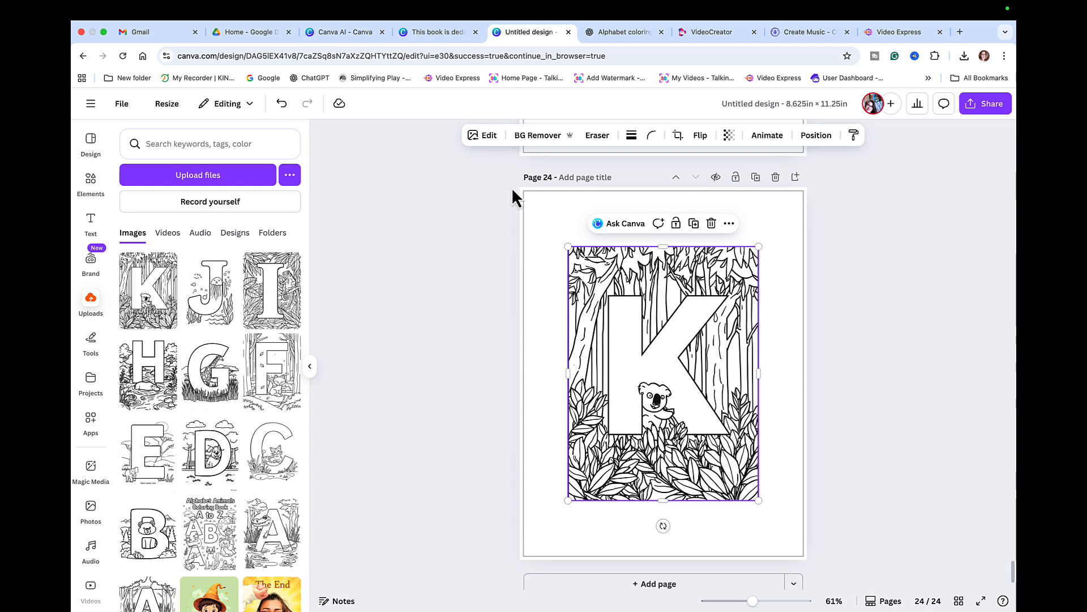
pyautogui.click(128, 107)
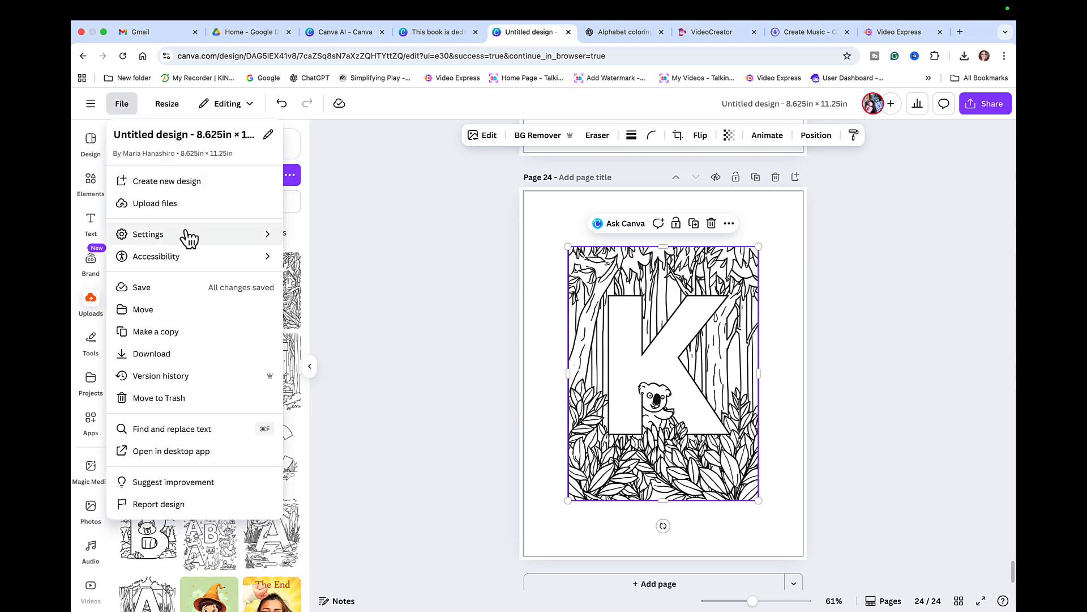
pyautogui.moveTo(188, 237)
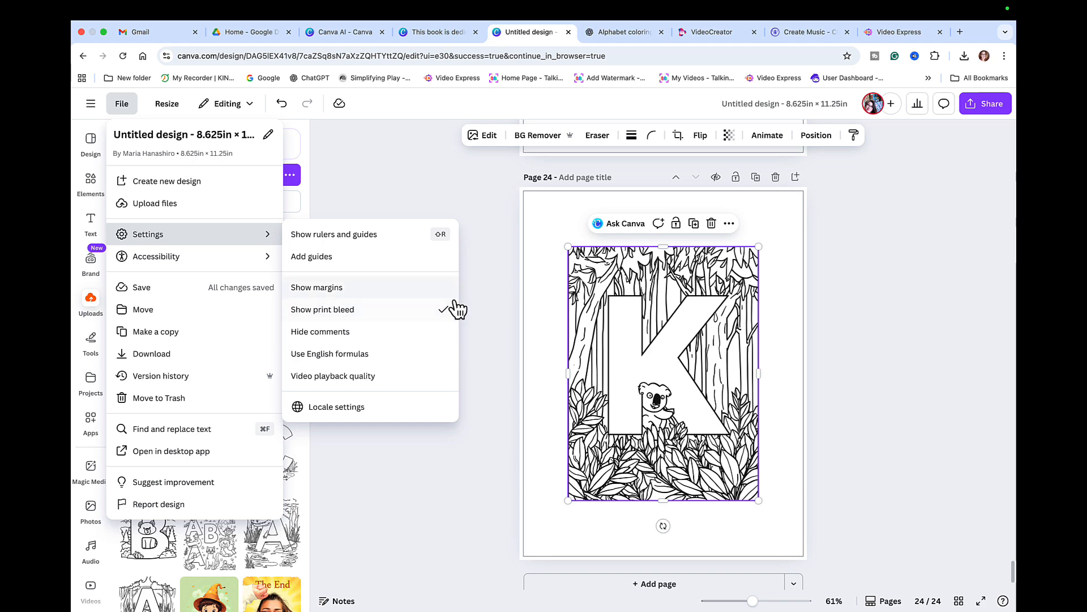
pyautogui.click(551, 326)
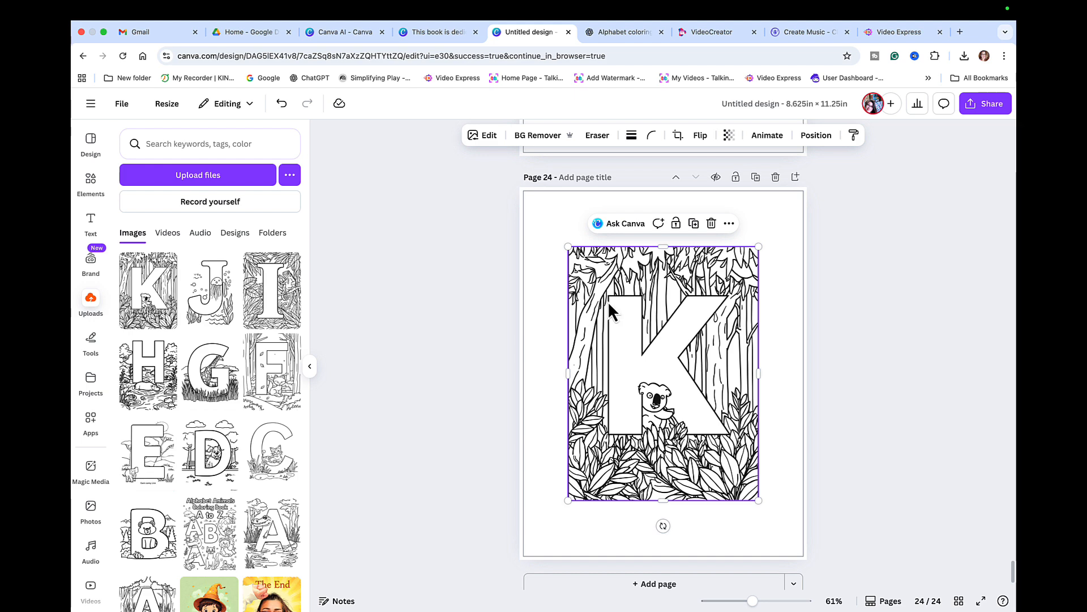
# - Resize the K koala image to about 6.9 by 9.2 and align it to the page middle
pyautogui.moveTo(607, 301); pyautogui.dragTo(616, 270)
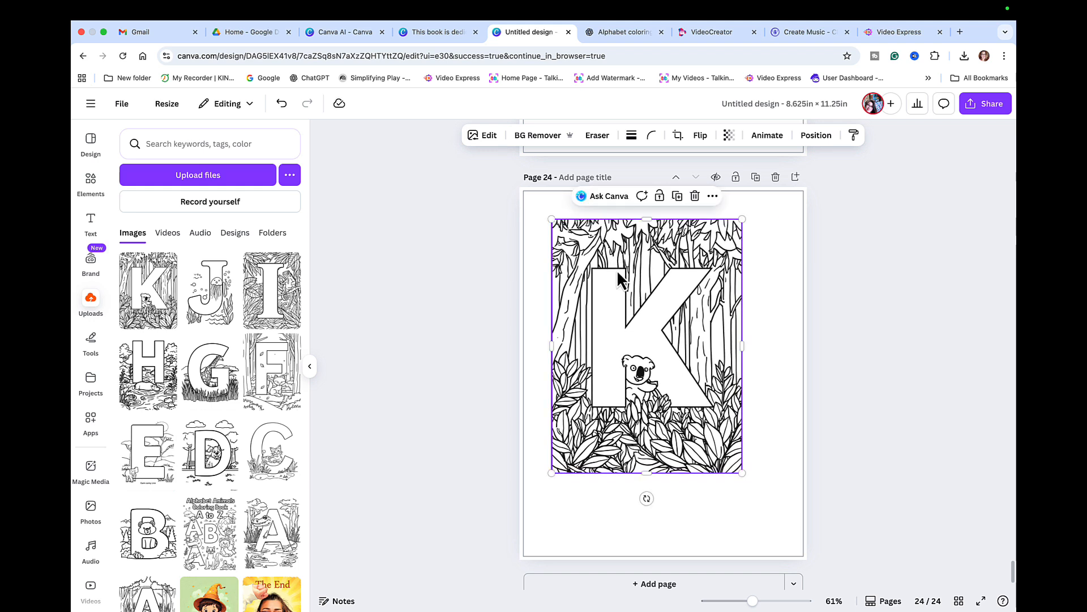
pyautogui.moveTo(742, 476); pyautogui.dragTo(757, 536)
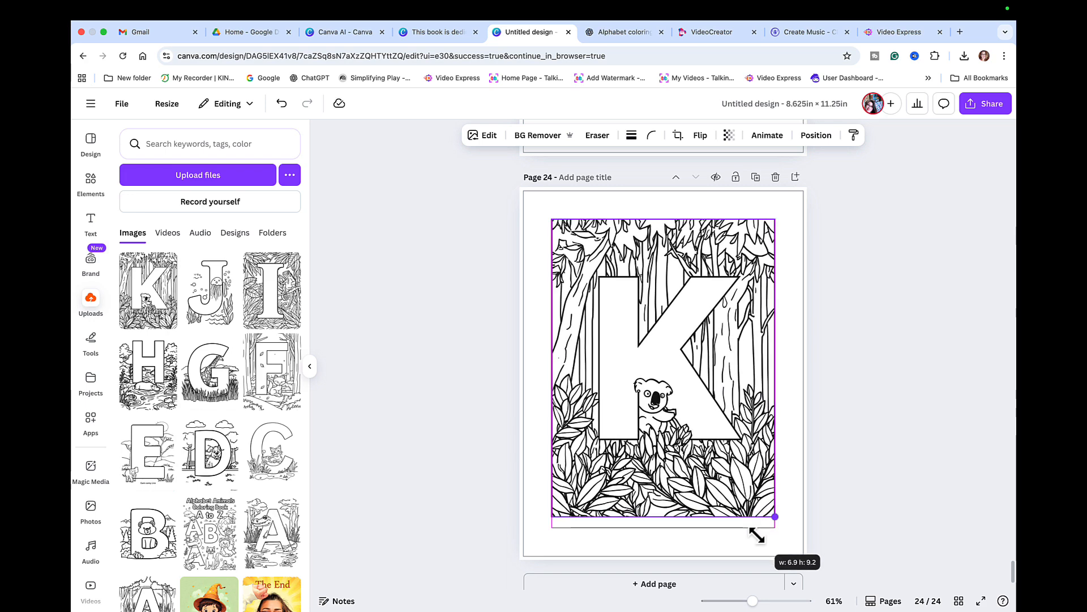
pyautogui.moveTo(758, 535); pyautogui.dragTo(753, 538)
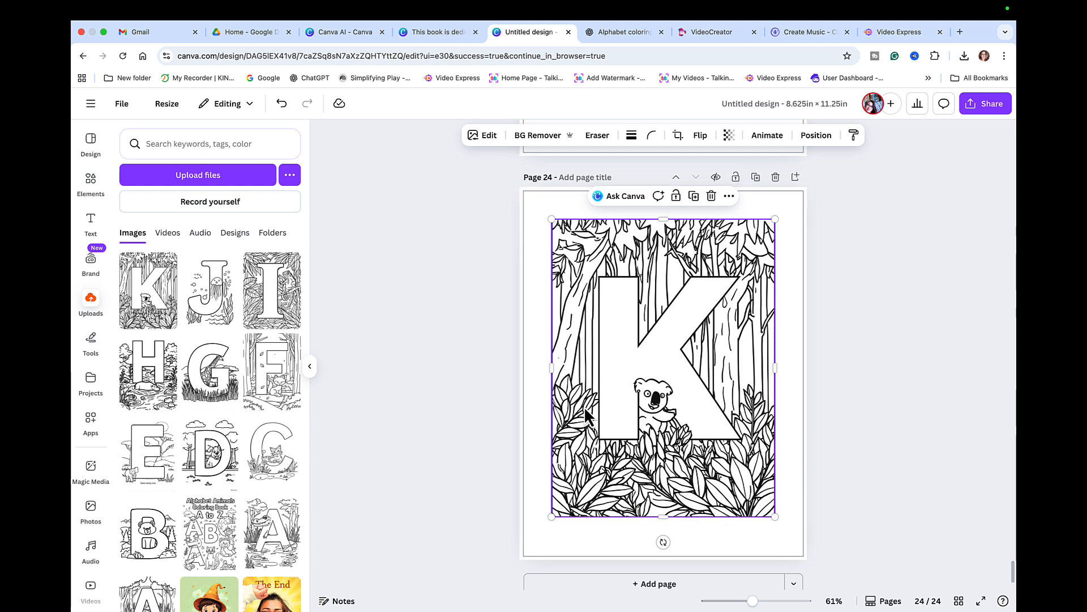
pyautogui.rightClick(620, 366)
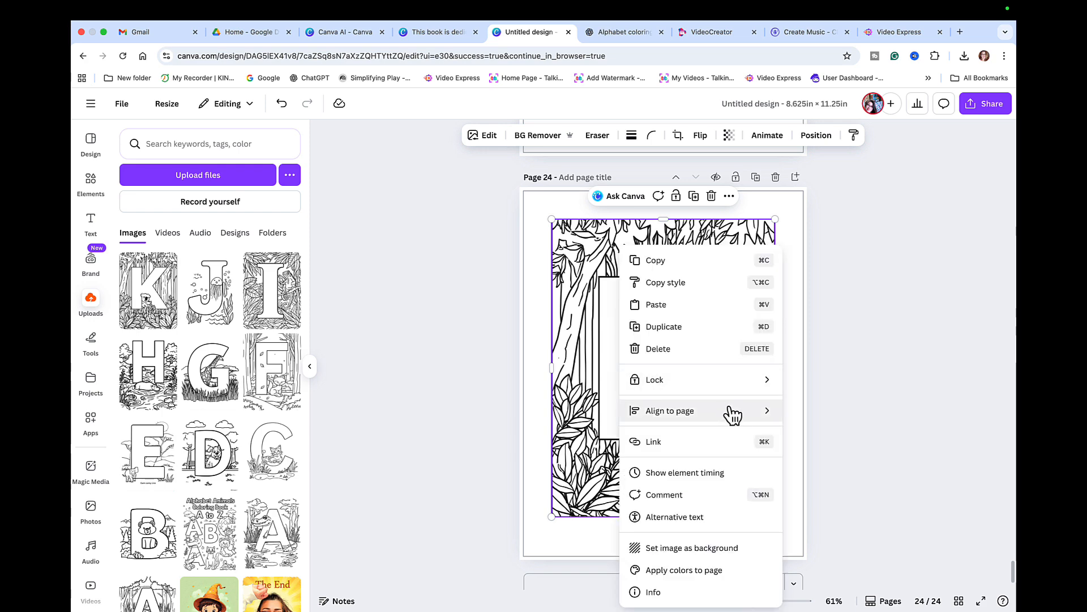
pyautogui.moveTo(733, 414)
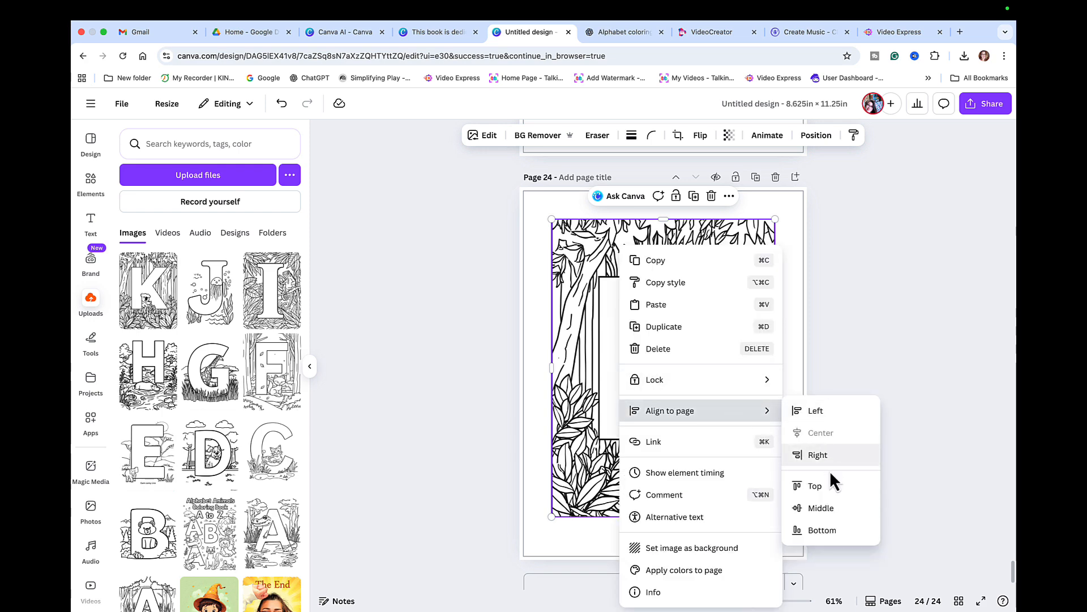
pyautogui.click(827, 509)
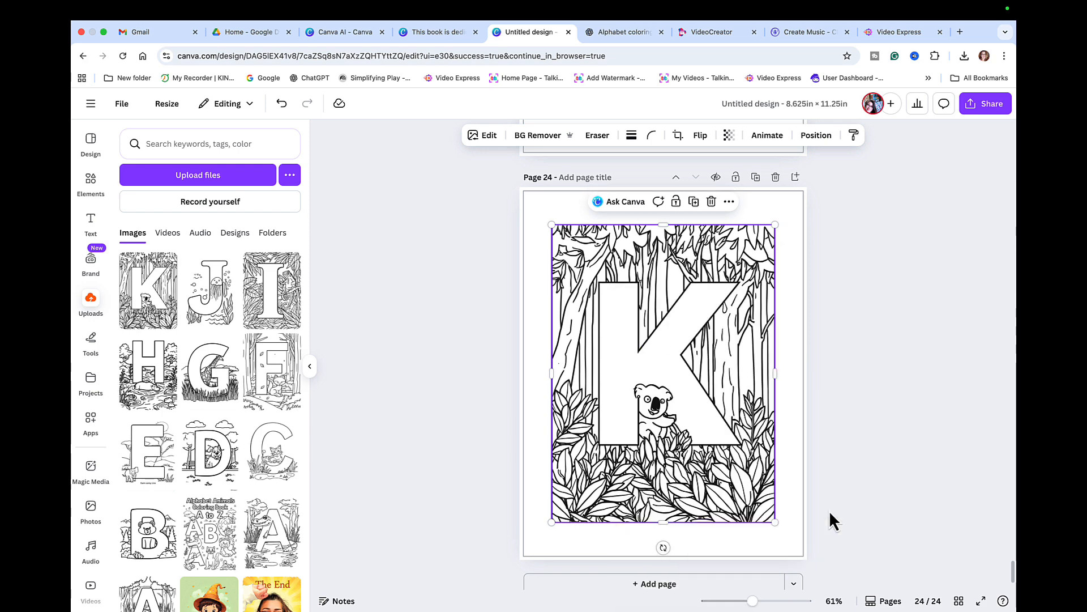
pyautogui.click(835, 446)
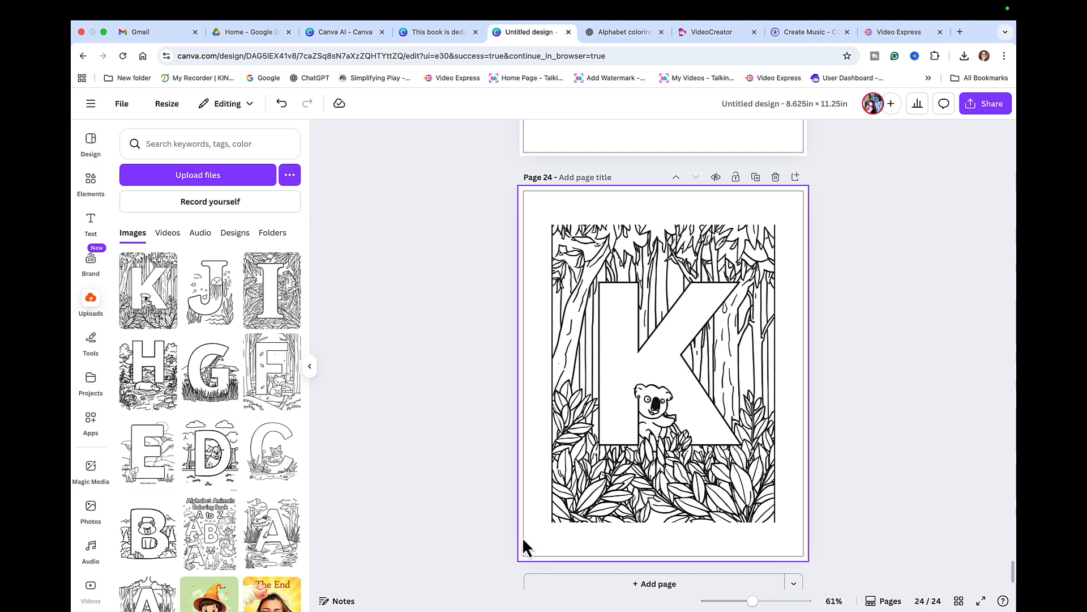
pyautogui.scroll(-1, 739, 479)
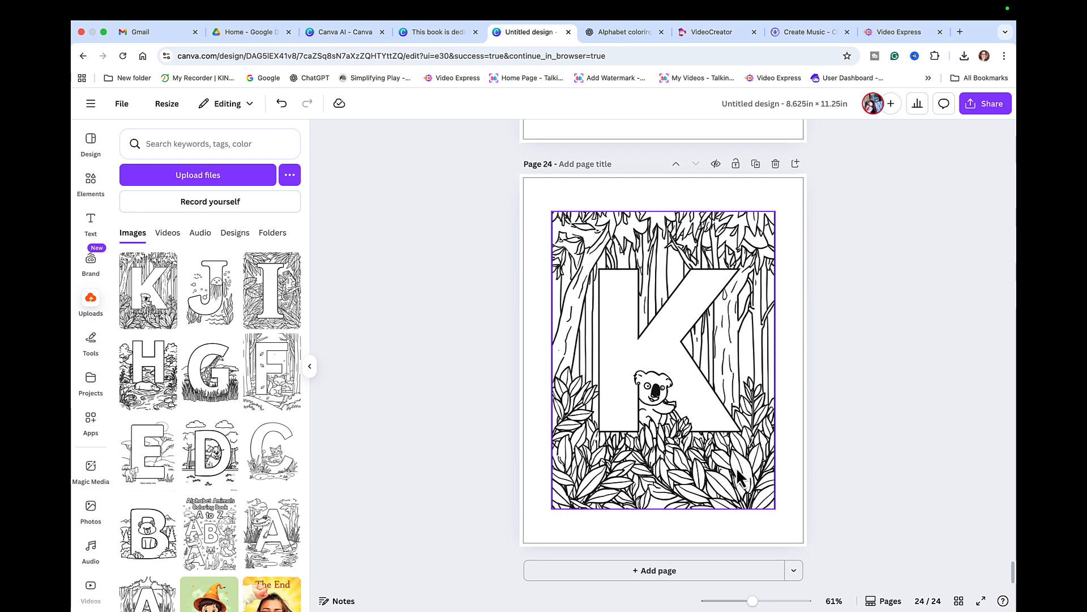
pyautogui.scroll(5, 739, 478)
pyautogui.scroll(-5, 739, 479)
# - Add page 25 with the recently used paw-print graphic, followed by a blank page 26
pyautogui.click(663, 572)
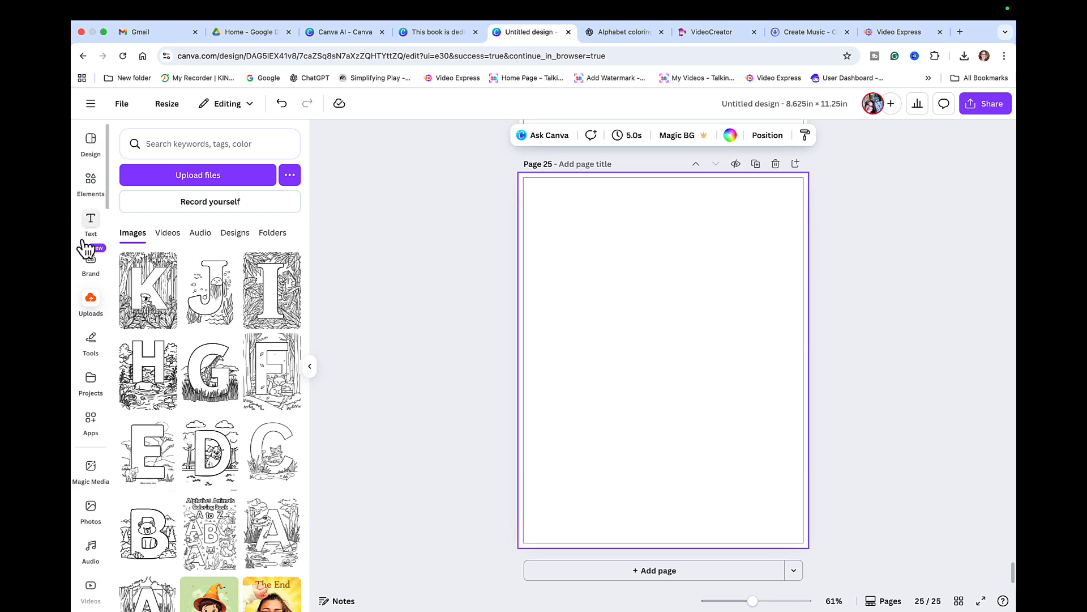
pyautogui.click(90, 181)
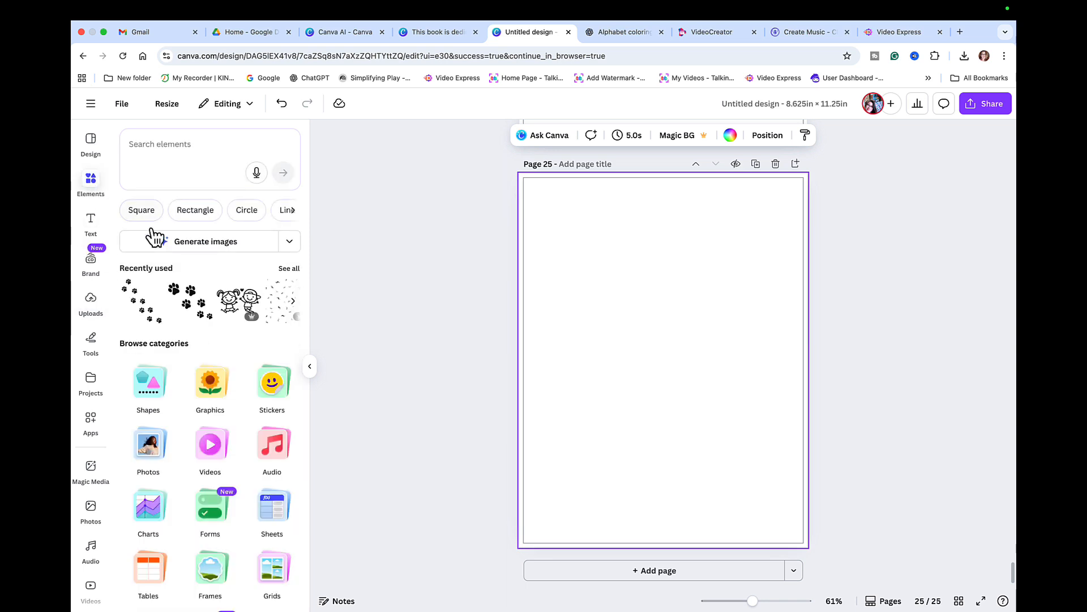
pyautogui.click(141, 302)
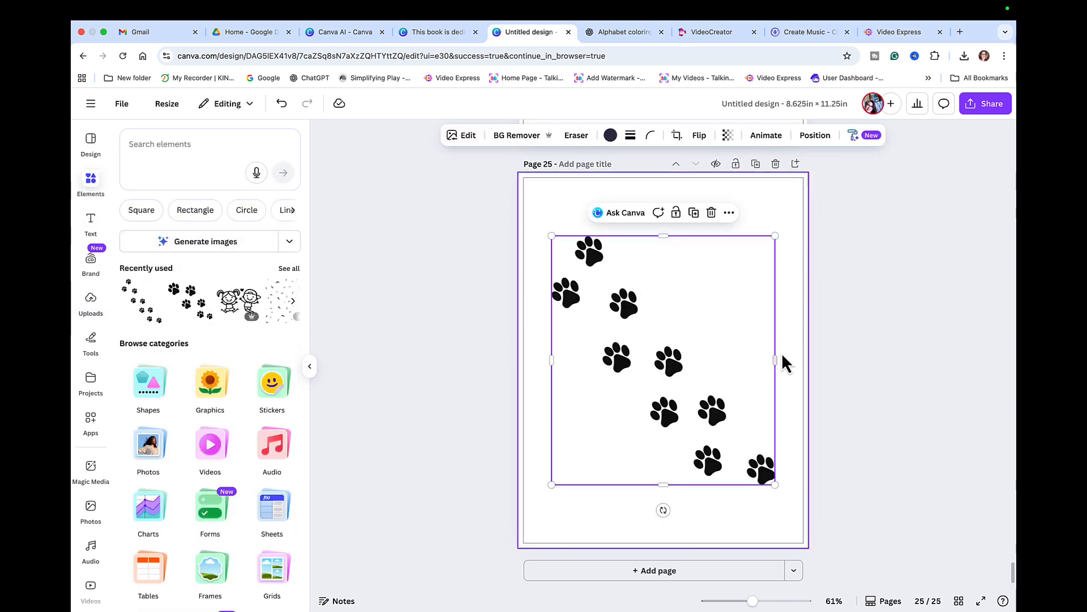
pyautogui.click(653, 571)
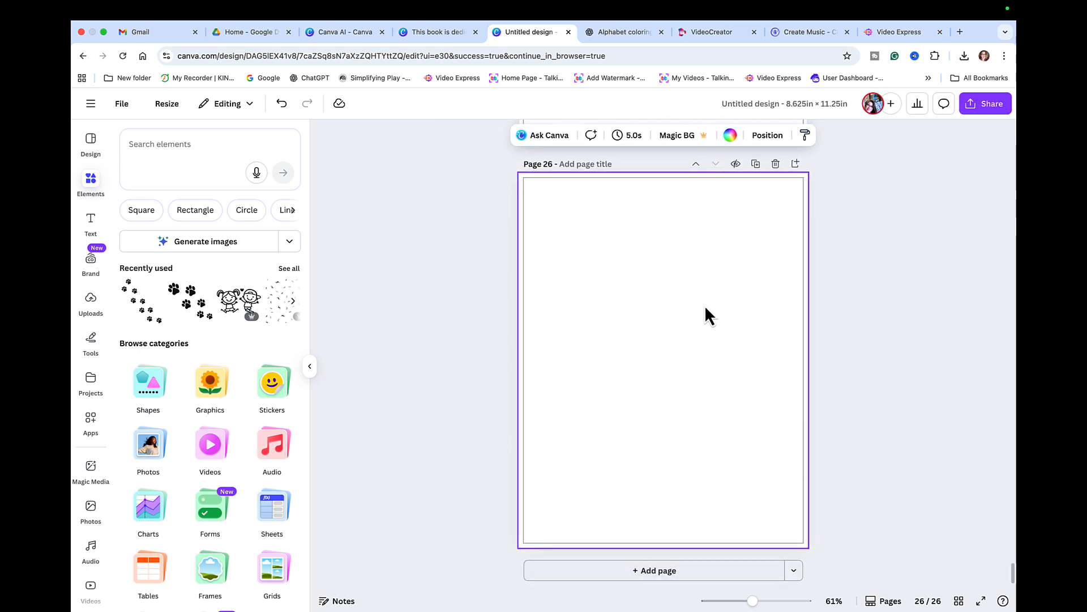
# - Copy the L — Lion (Grassland) prompt from ChatGPT and return to Canva AI
pyautogui.click(625, 33)
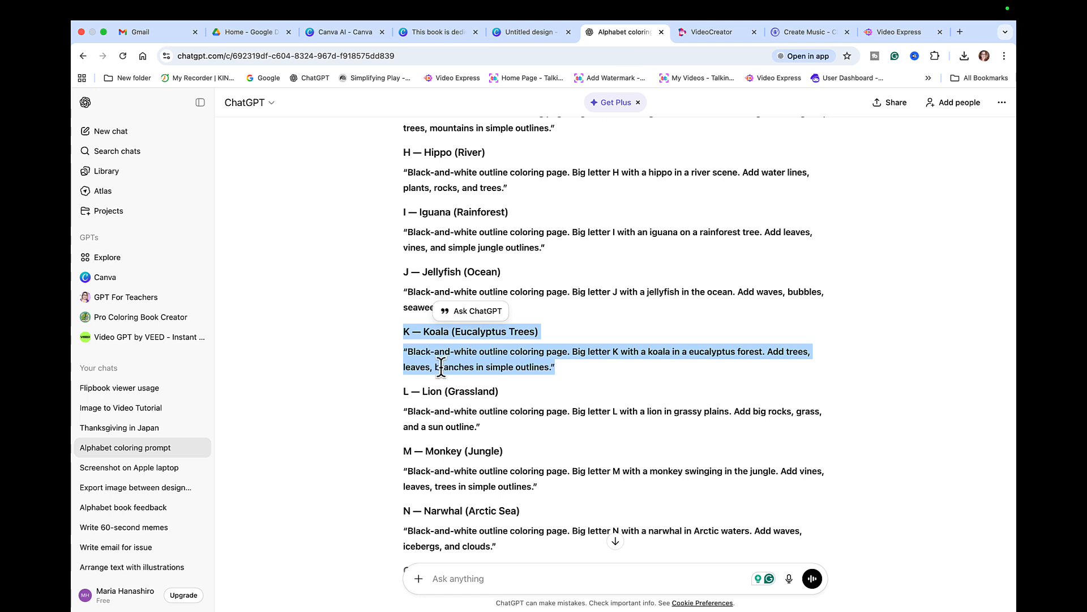
pyautogui.moveTo(403, 398); pyautogui.dragTo(490, 436)
pyautogui.press('super+c')
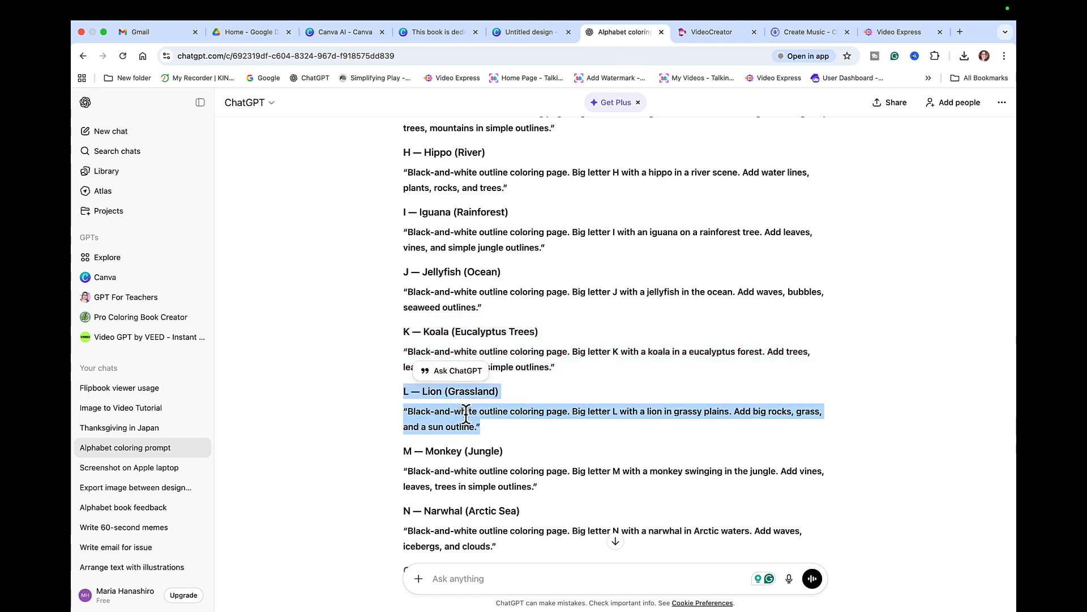
pyautogui.click(348, 34)
pyautogui.scroll(10, 428, 234)
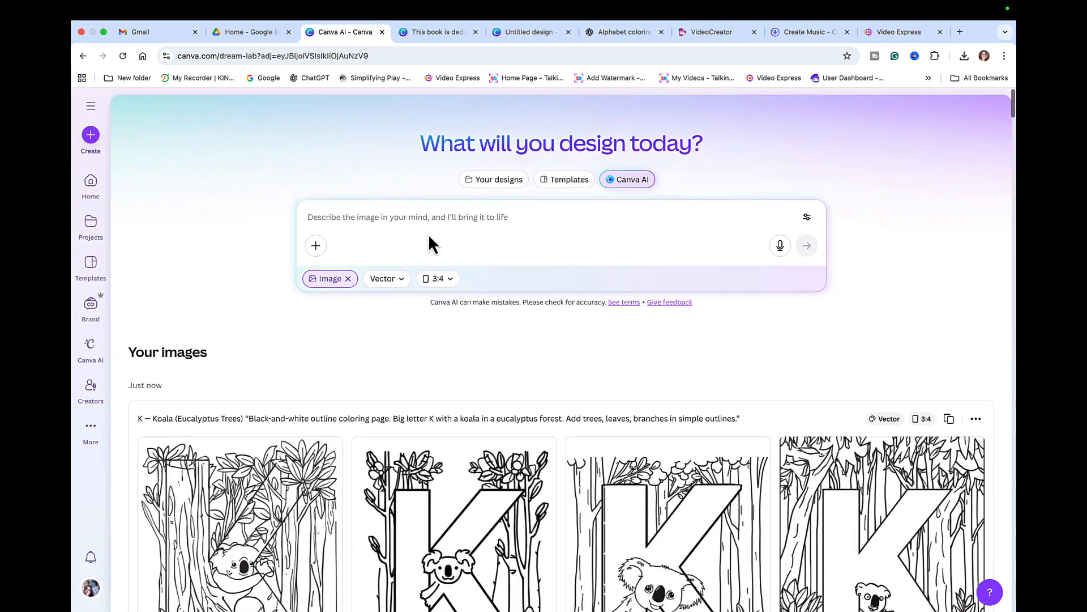
# - Paste the L — Lion prompt into Canva AI and generate four lion coloring pages
pyautogui.click(338, 214)
pyautogui.press('super+v')
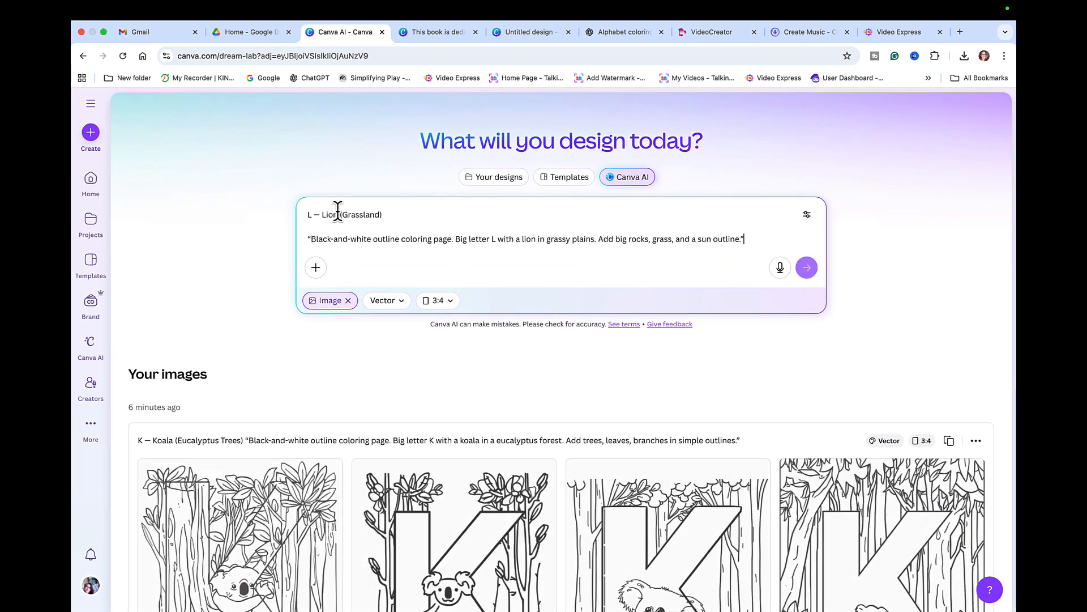
pyautogui.click(807, 267)
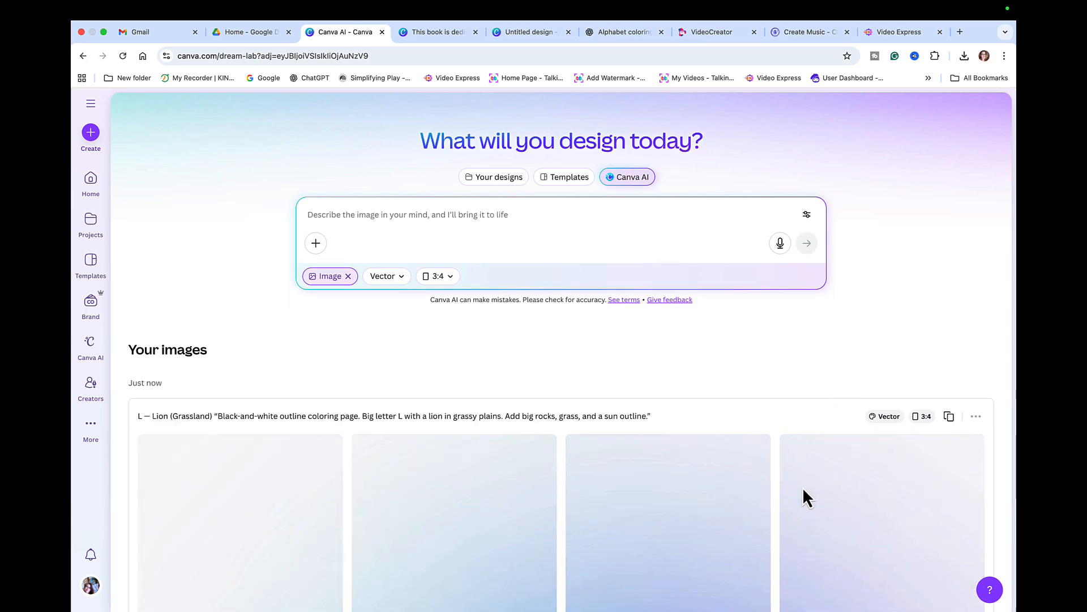
pyautogui.scroll(-3, 804, 494)
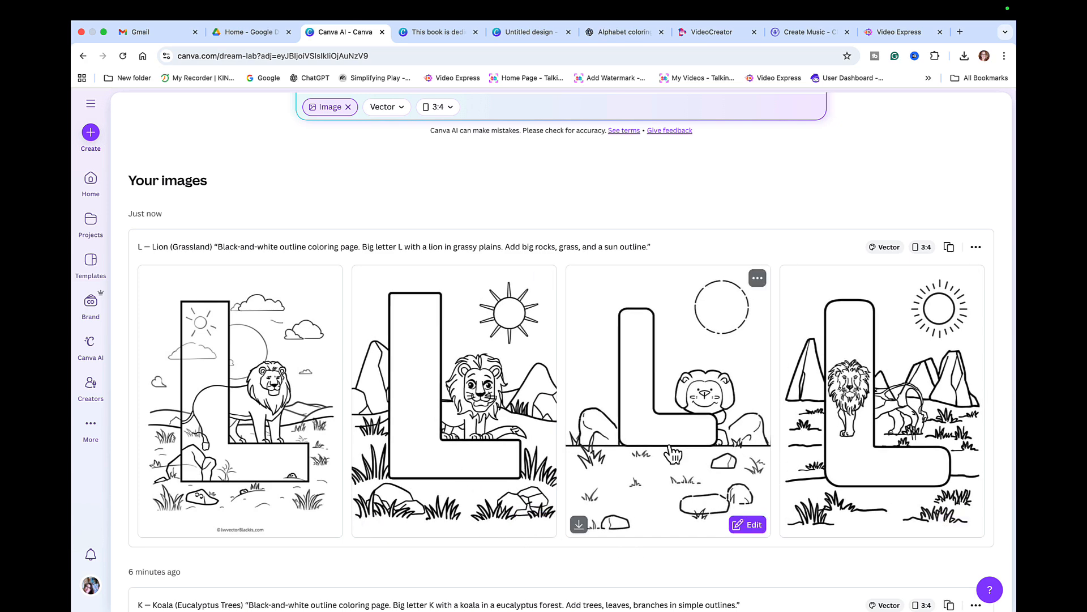
# - Reuse the Lion prompt to generate a second set of four grassland lion pages
pyautogui.click(954, 253)
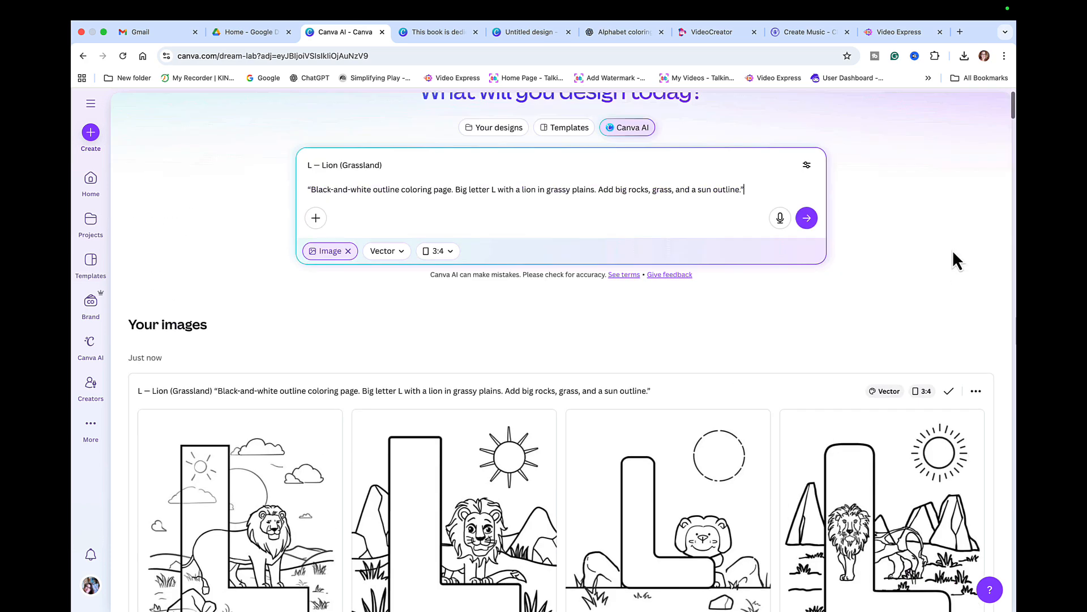
pyautogui.click(806, 267)
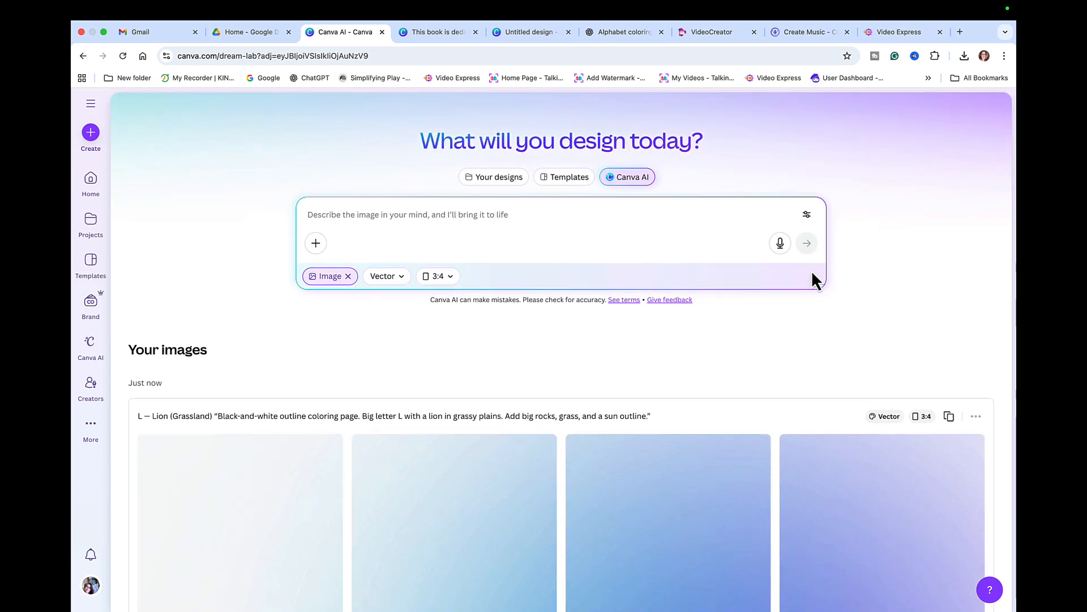
pyautogui.scroll(-5, 775, 498)
pyautogui.scroll(-8, 775, 497)
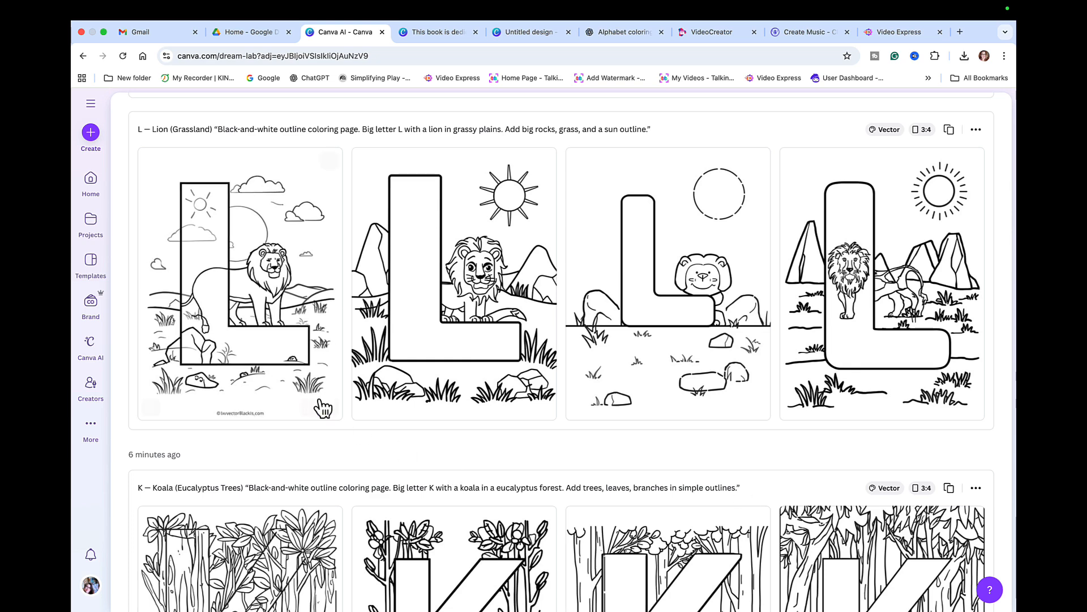
pyautogui.scroll(-1, 254, 340)
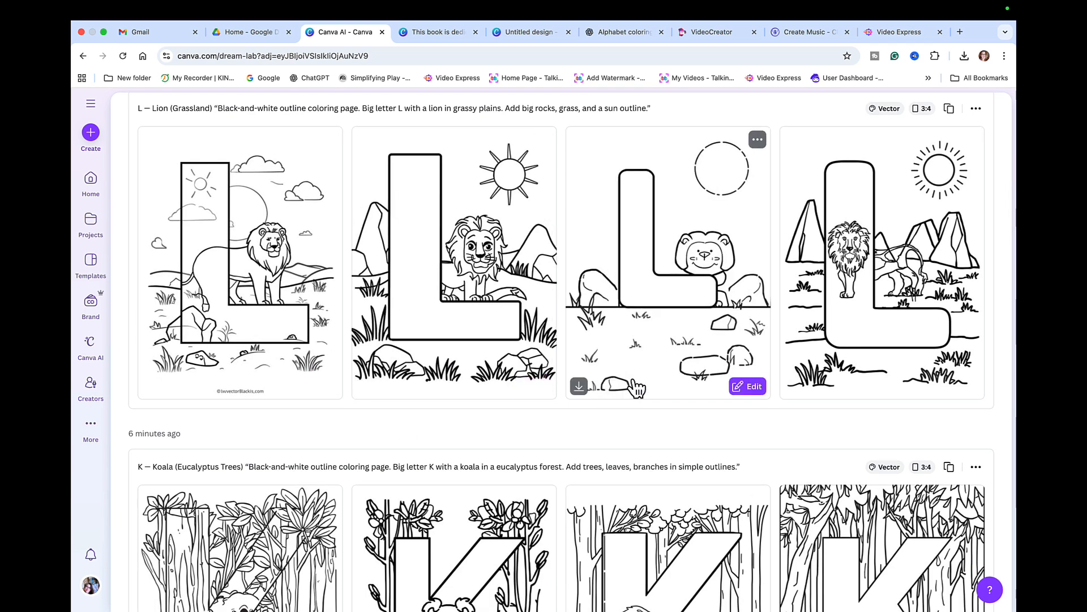
pyautogui.scroll(5, 623, 391)
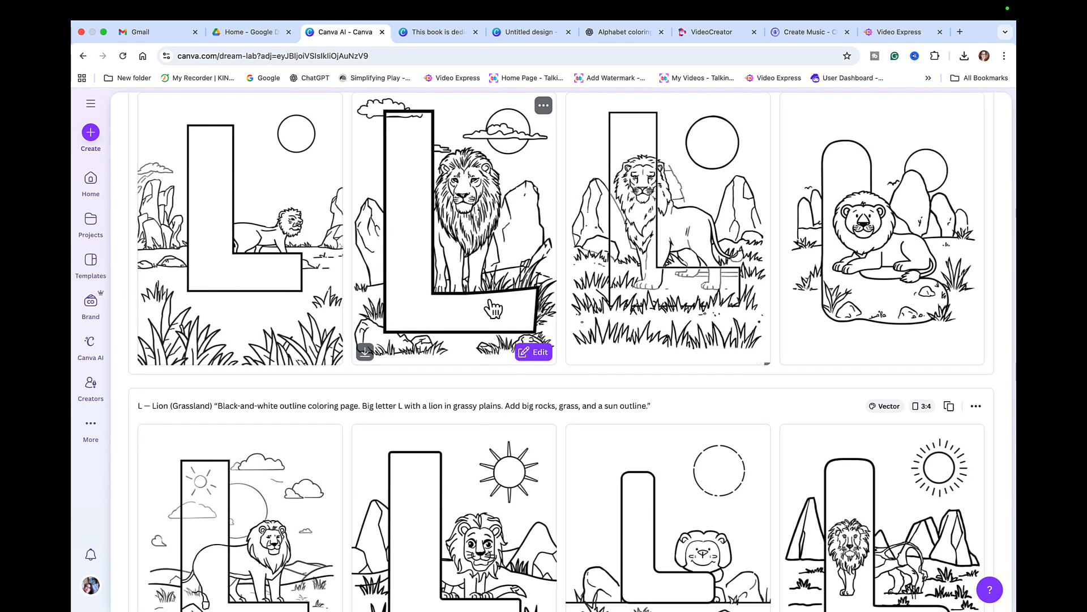
# - Download the L lion coloring page with the sun as a JPG to Documents
pyautogui.scroll(-2, 617, 441)
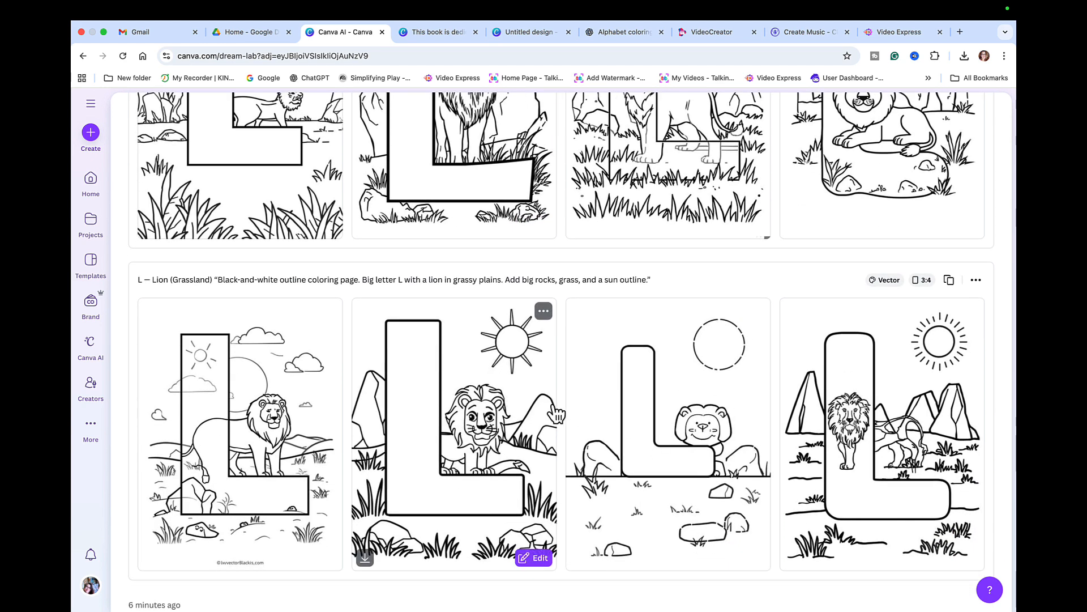
pyautogui.click(365, 557)
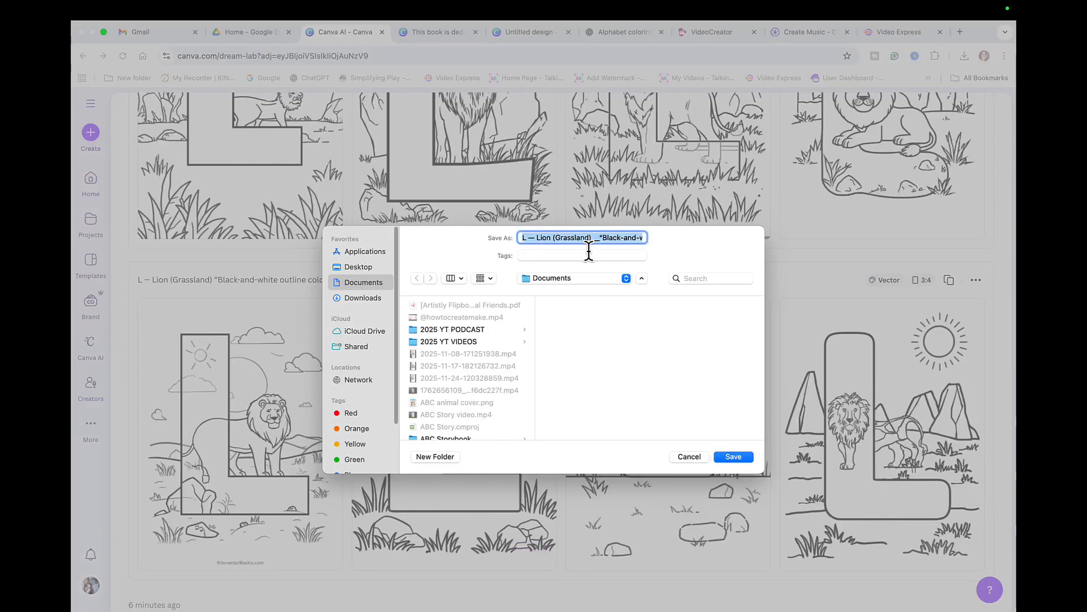
pyautogui.click(734, 456)
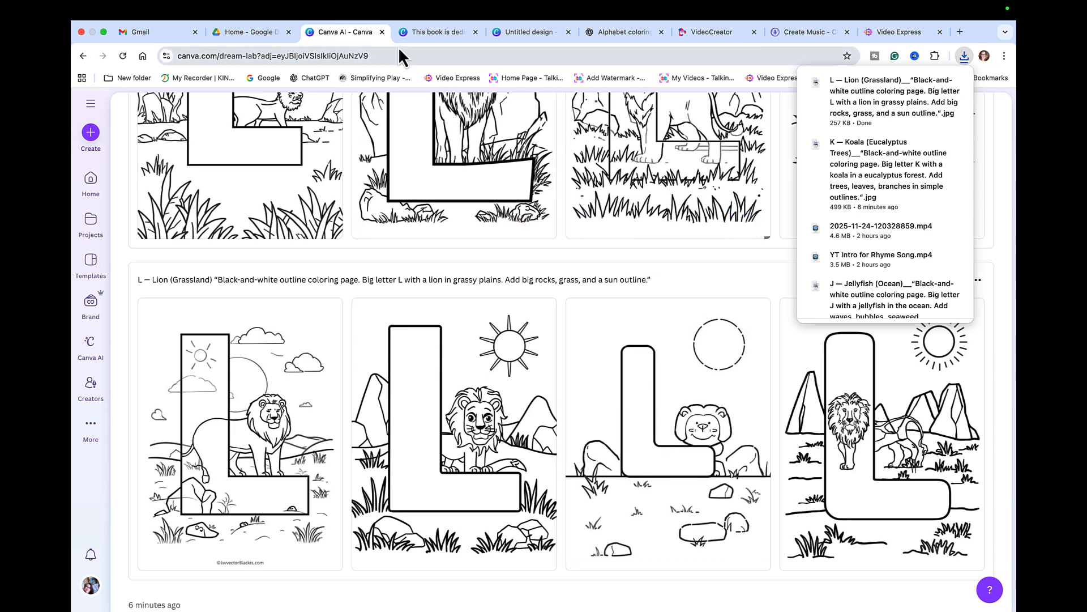
pyautogui.click(432, 34)
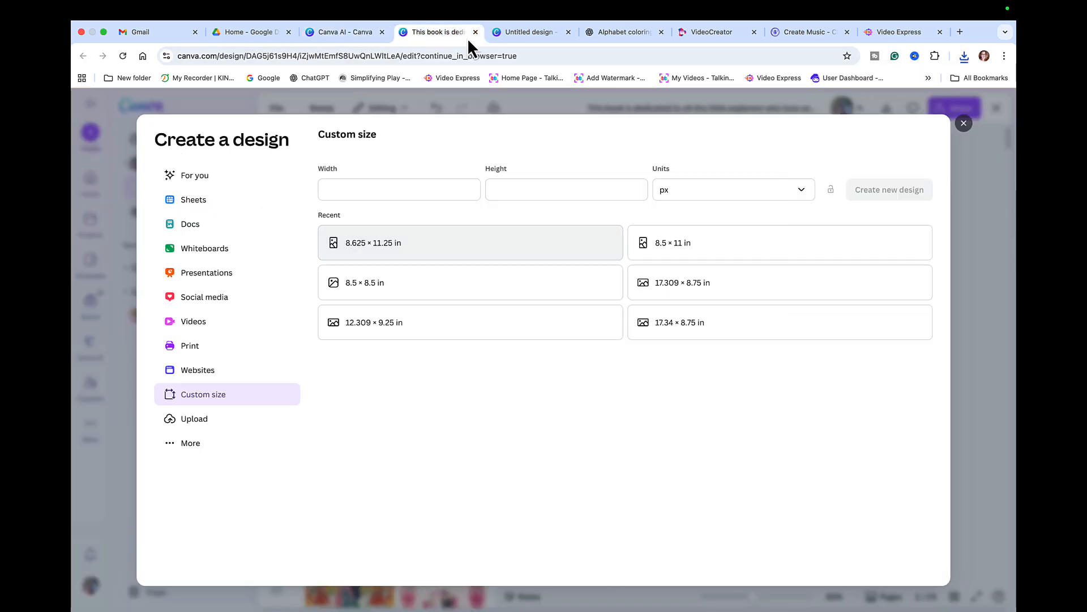
# - Upload the downloaded L Lion JPG to Canva's Uploads
pyautogui.click(475, 33)
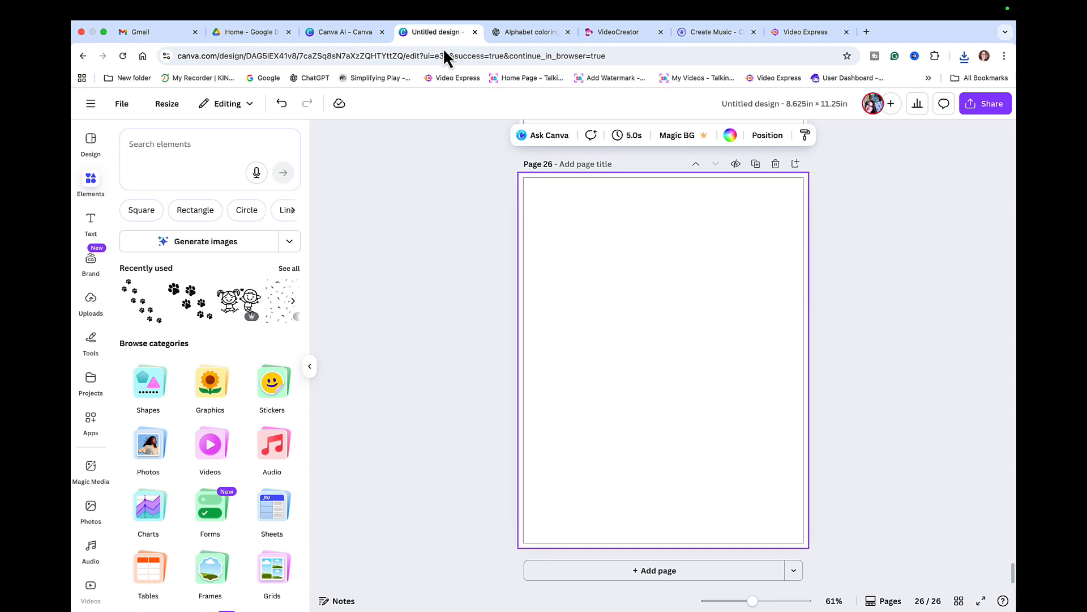
pyautogui.click(91, 305)
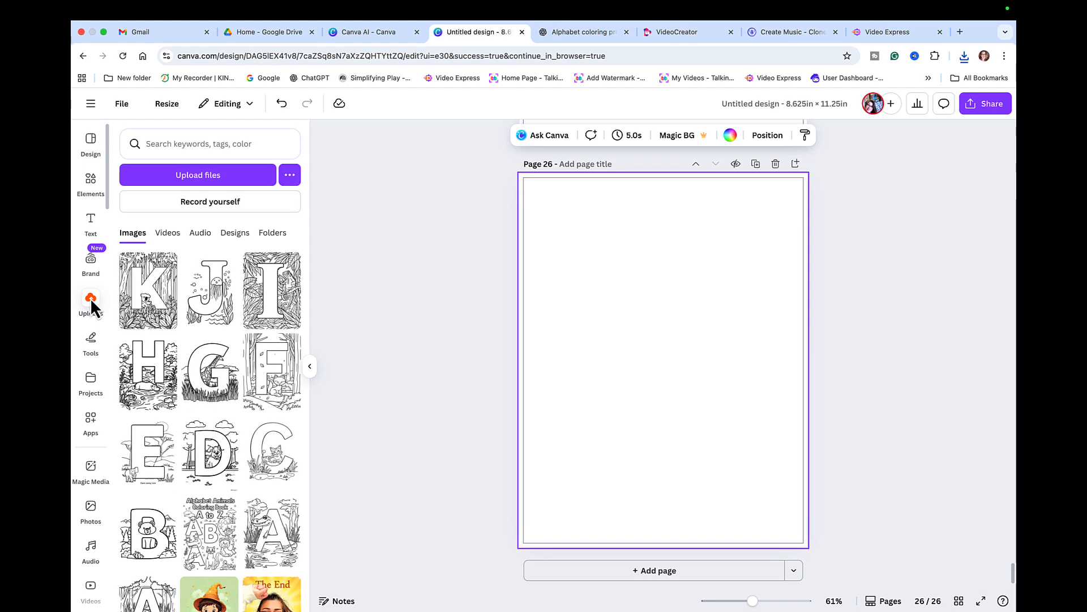
pyautogui.click(215, 176)
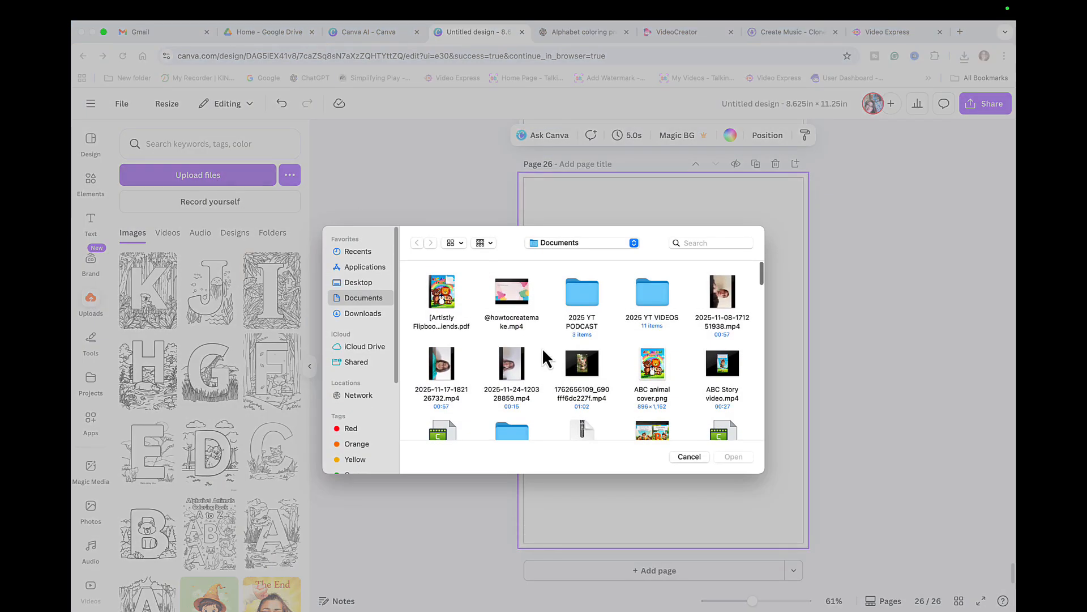
pyautogui.scroll(-10, 666, 399)
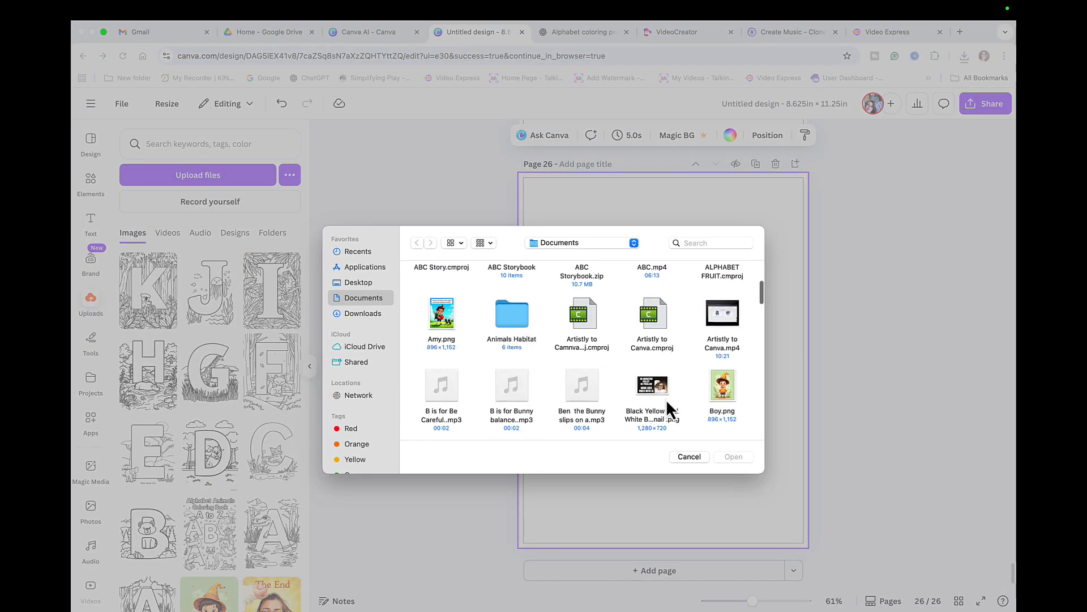
pyautogui.click(518, 376)
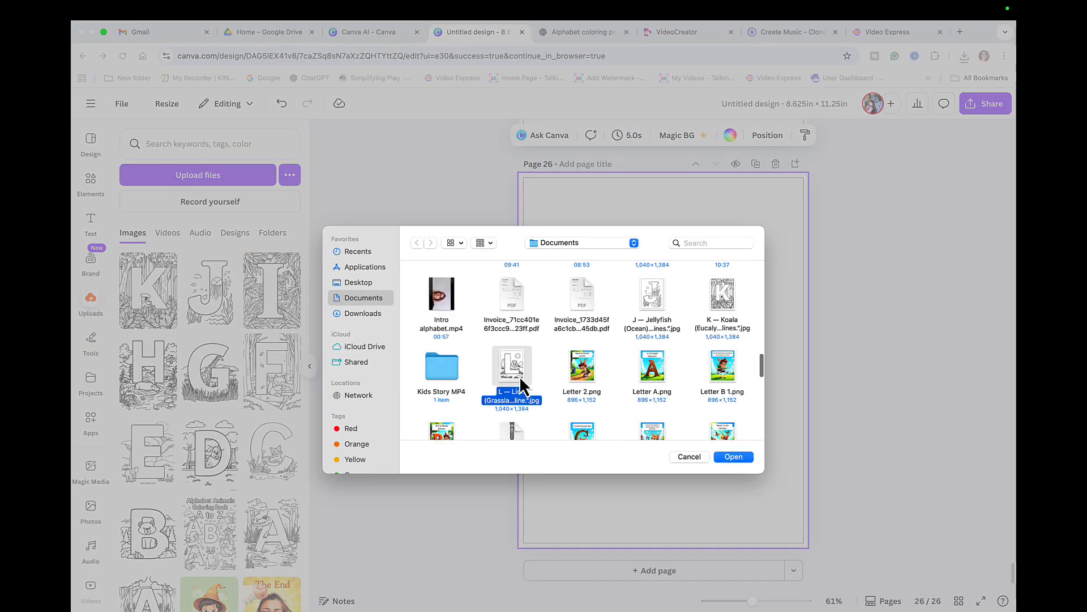
pyautogui.click(742, 456)
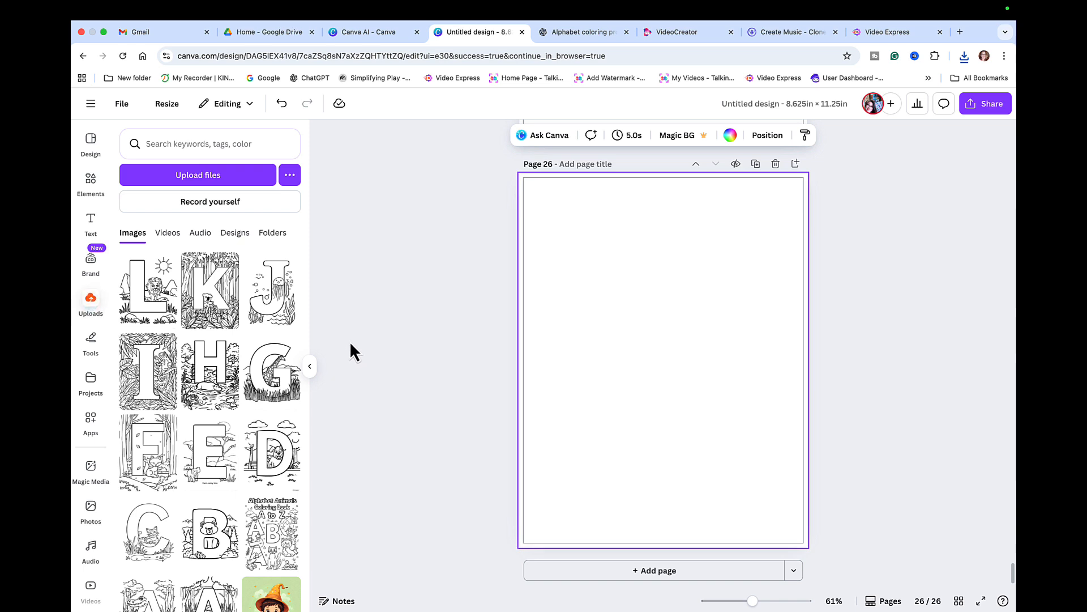
# - Place the L lion image on page 26, enlarge and centre it, then add page 27
pyautogui.click(169, 314)
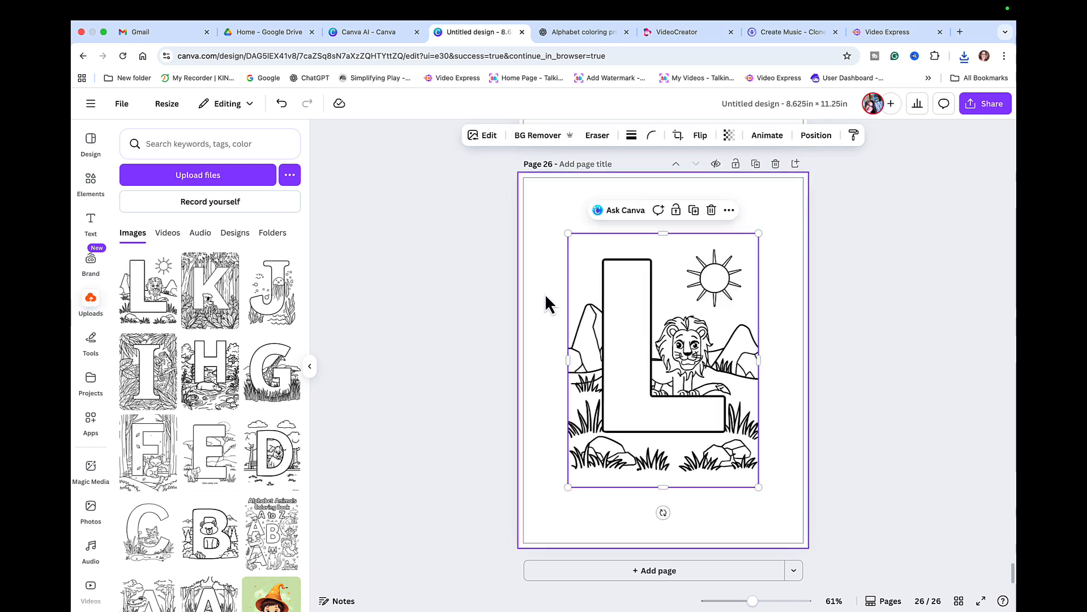
pyautogui.moveTo(659, 324); pyautogui.dragTo(642, 294)
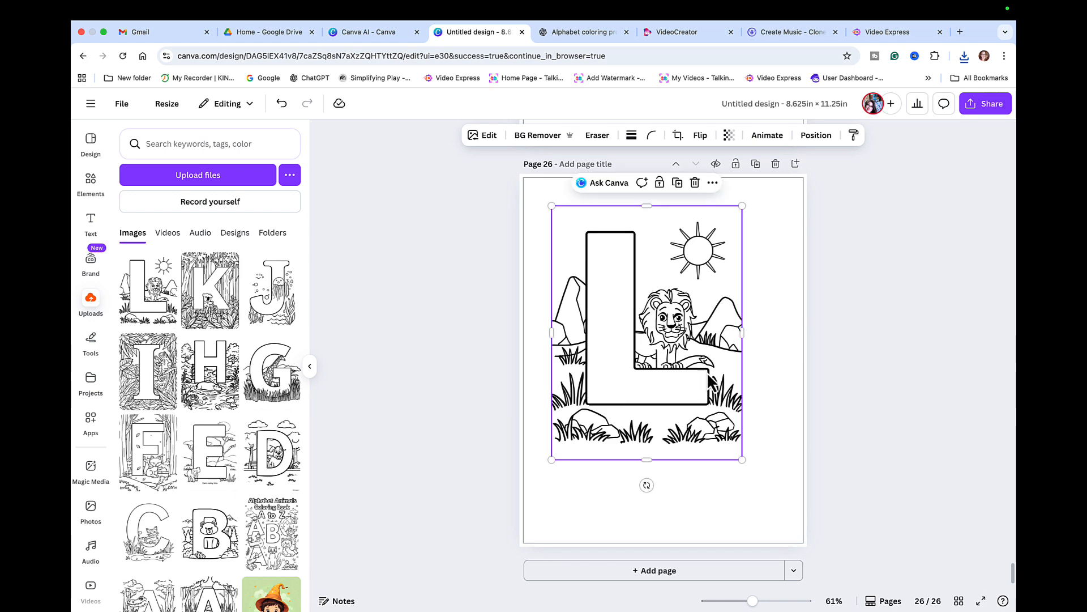
pyautogui.moveTo(742, 459); pyautogui.dragTo(768, 507)
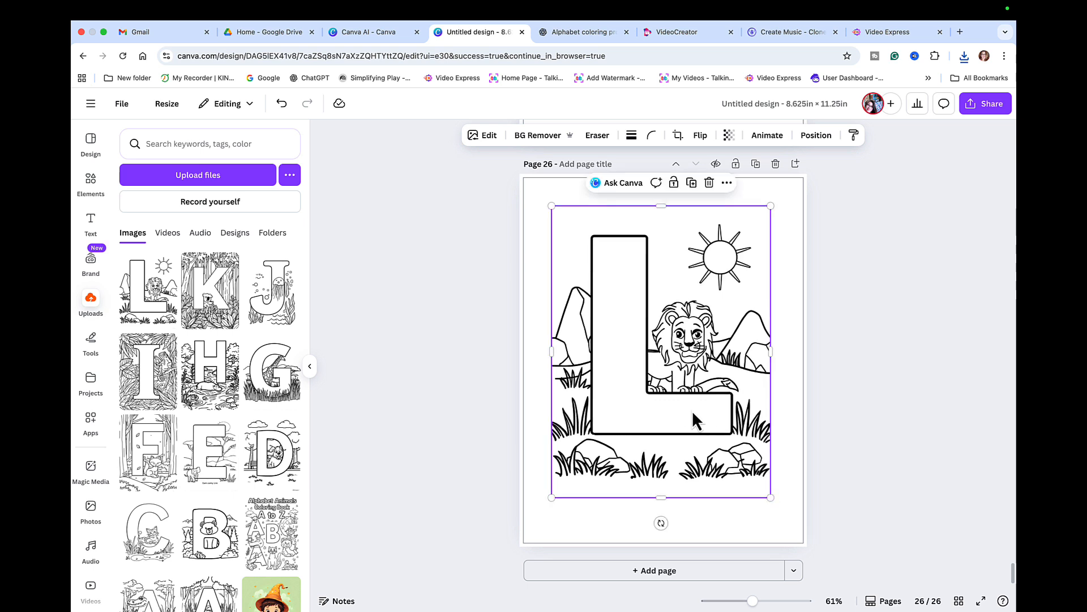
pyautogui.rightClick(692, 410)
pyautogui.moveTo(787, 416)
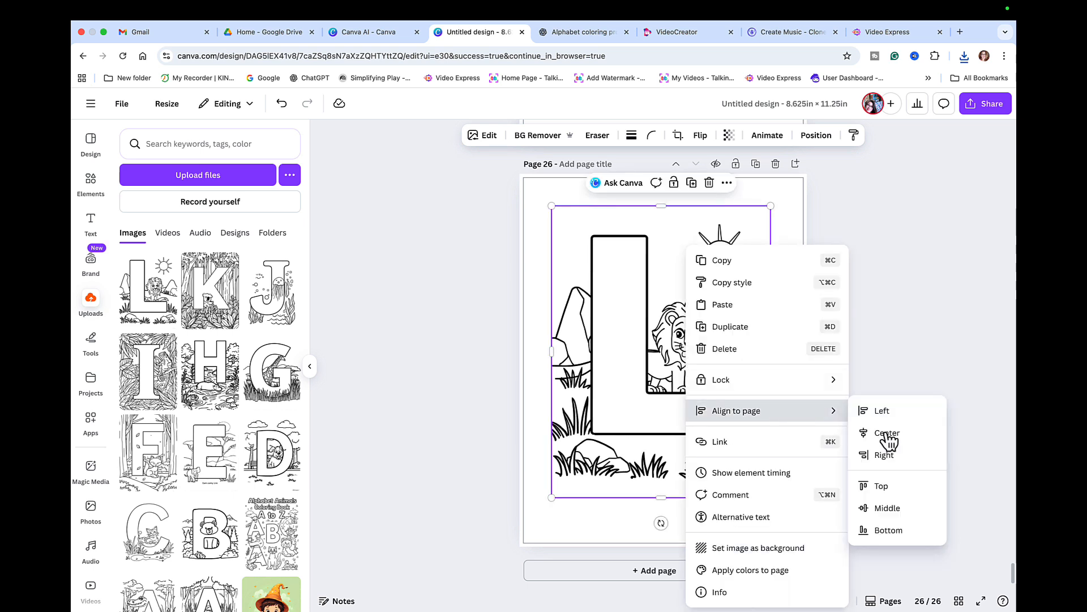
pyautogui.click(909, 508)
pyautogui.click(885, 480)
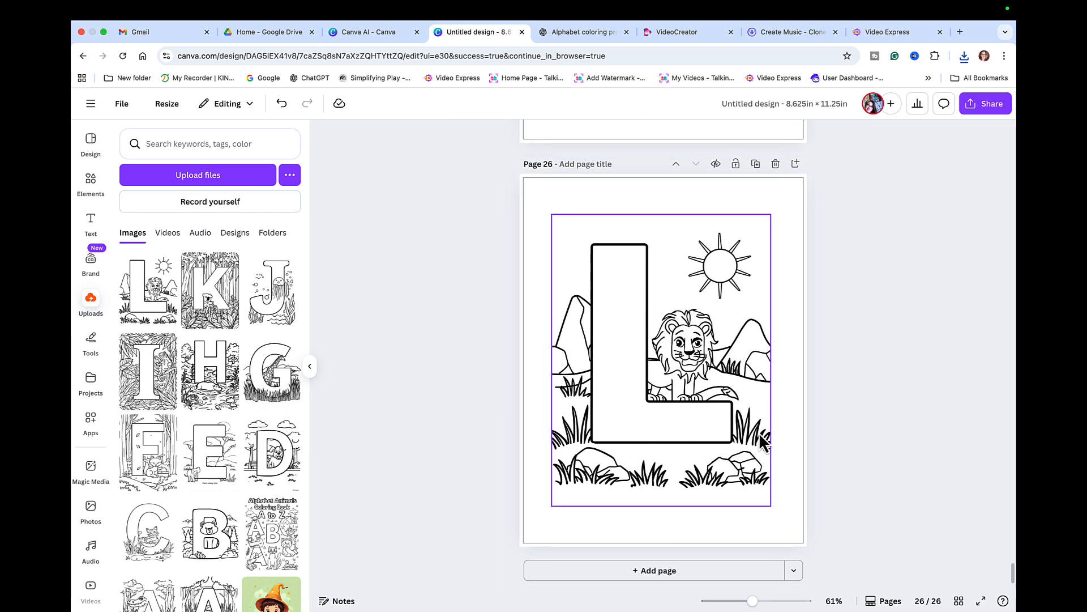
pyautogui.click(651, 571)
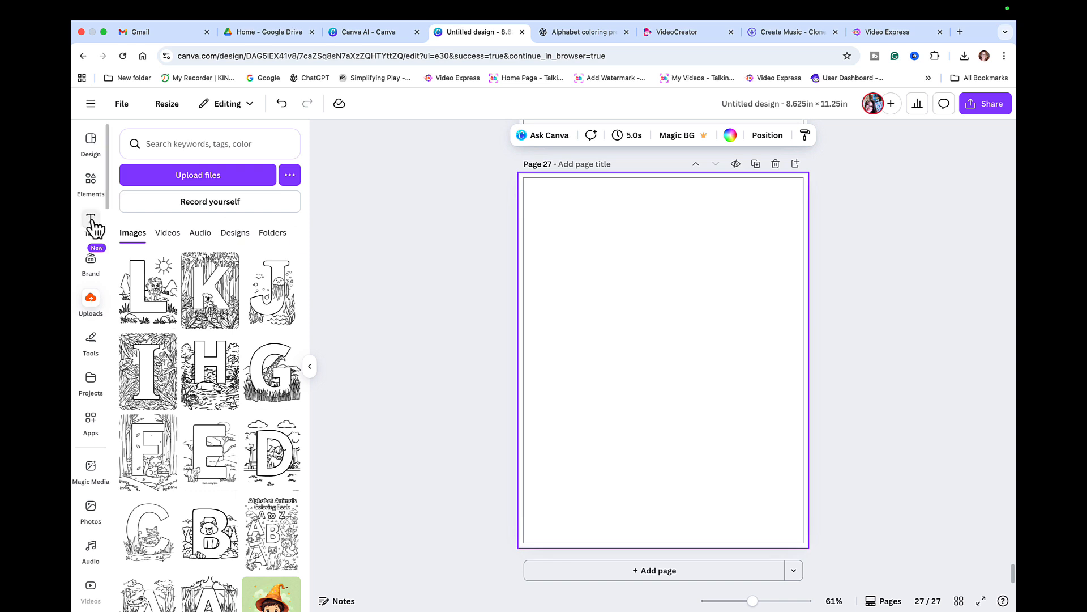
# - Add the paw-print graphic to page 27 and append a blank page 28
pyautogui.click(91, 187)
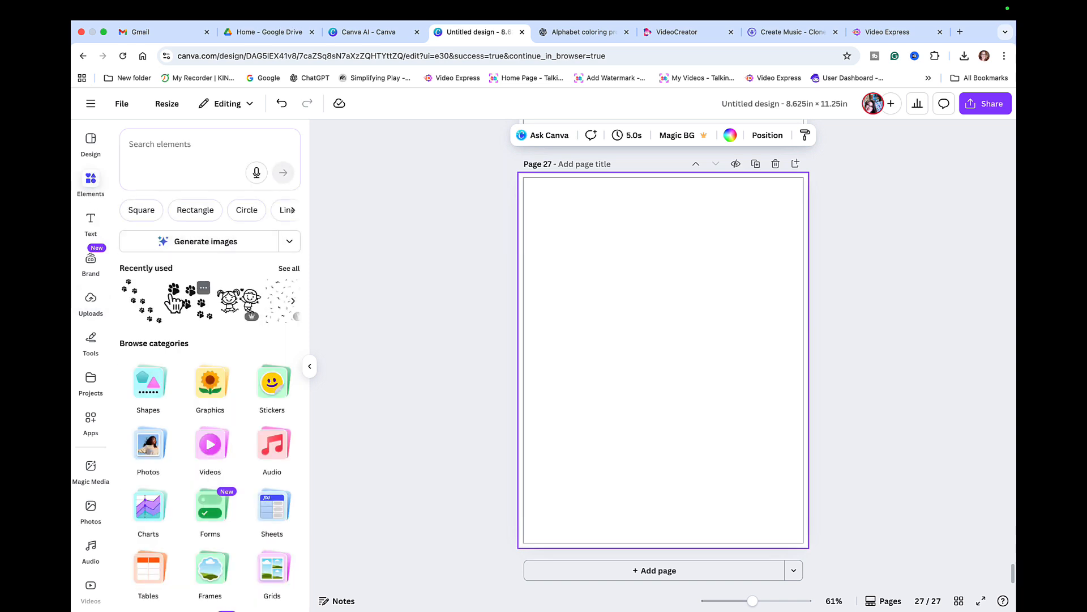
pyautogui.click(169, 313)
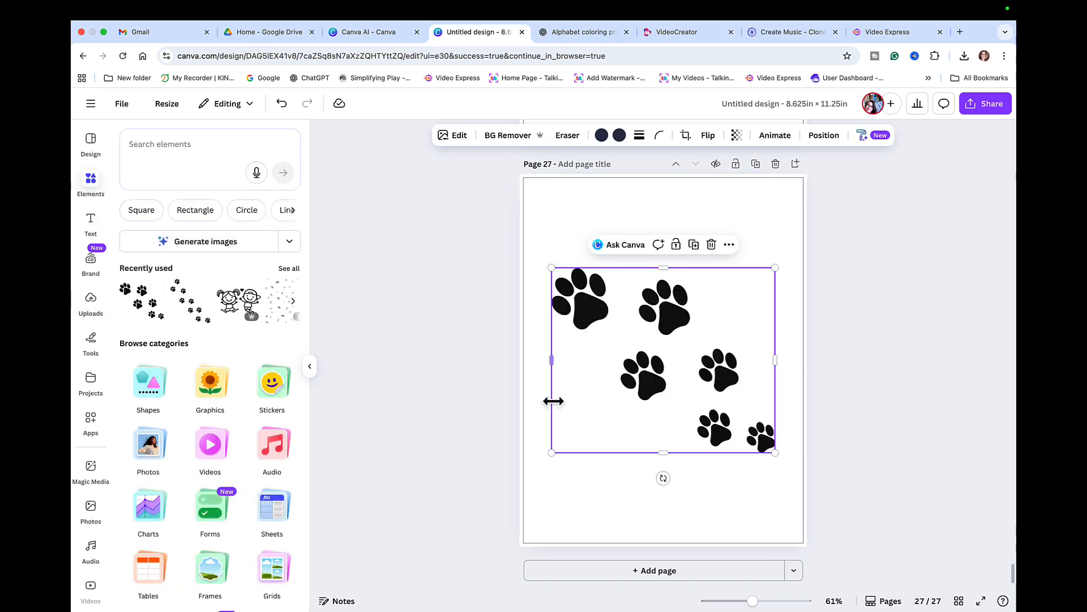
pyautogui.click(670, 572)
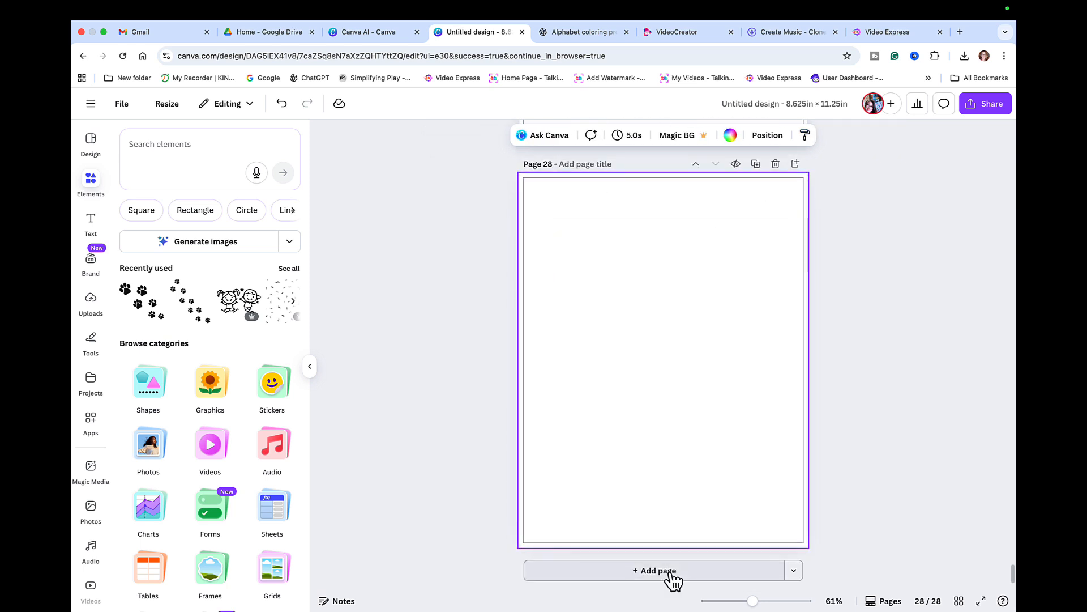
pyautogui.scroll(10, 739, 472)
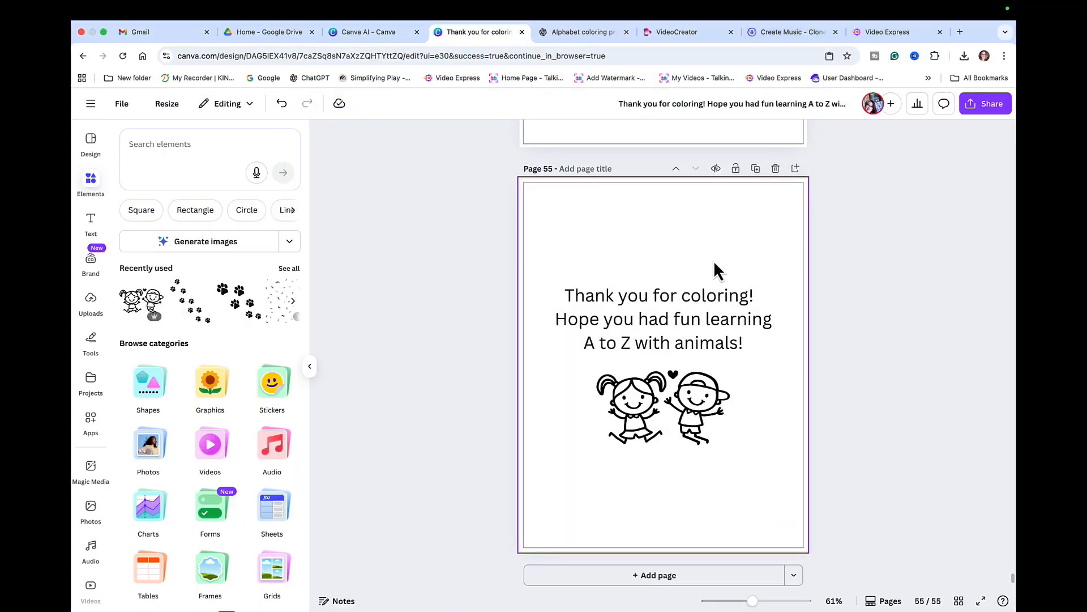
# - Review all 55 pages in Grid view, from the cover to the thank-you page
pyautogui.scroll(5, 715, 270)
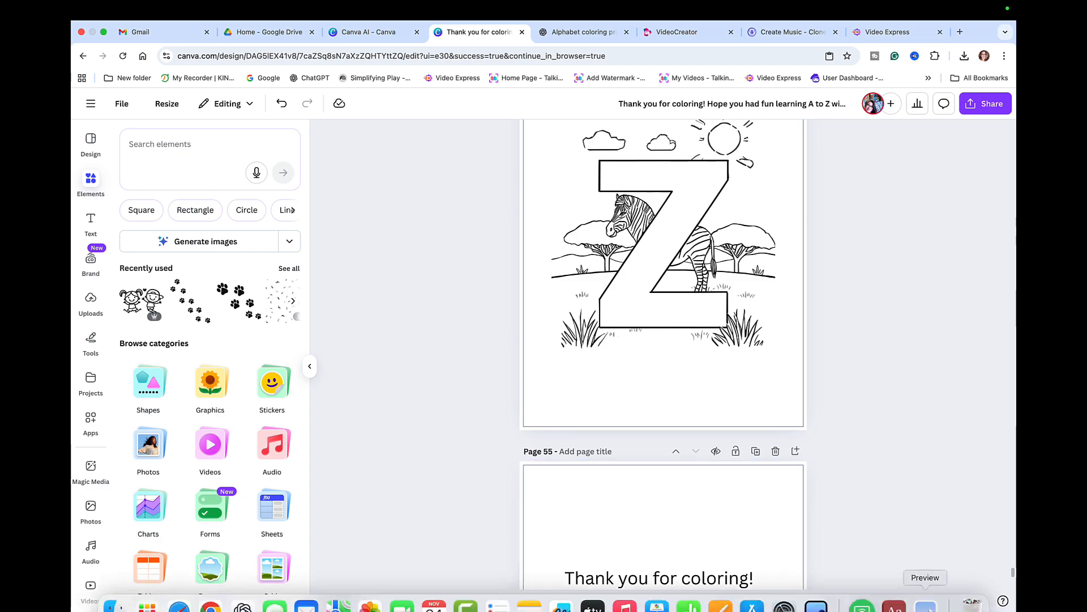
pyautogui.click(957, 599)
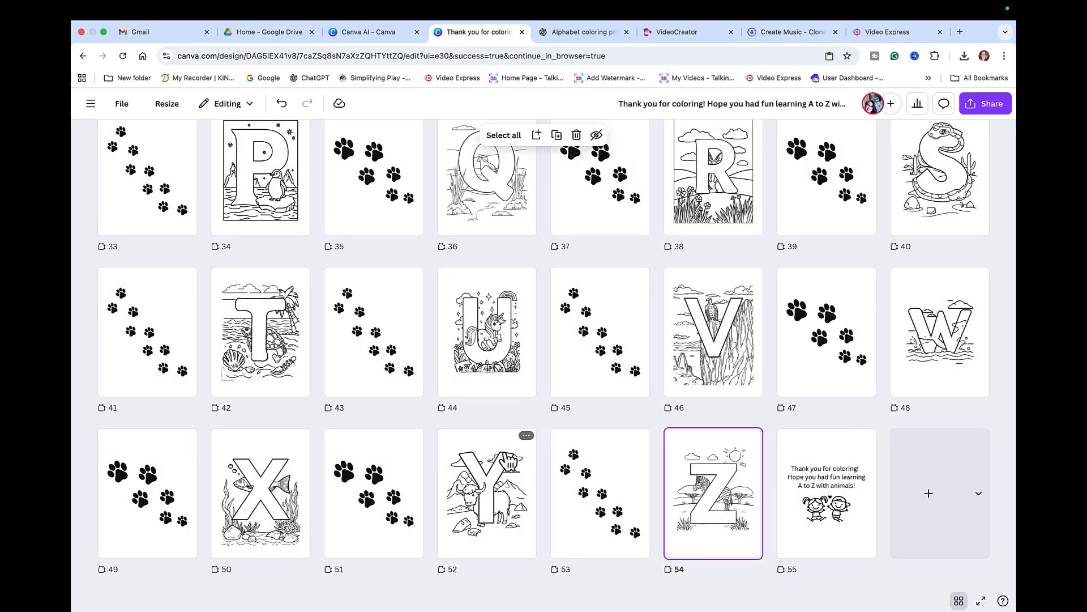
pyautogui.scroll(10, 504, 457)
pyautogui.scroll(3, 505, 461)
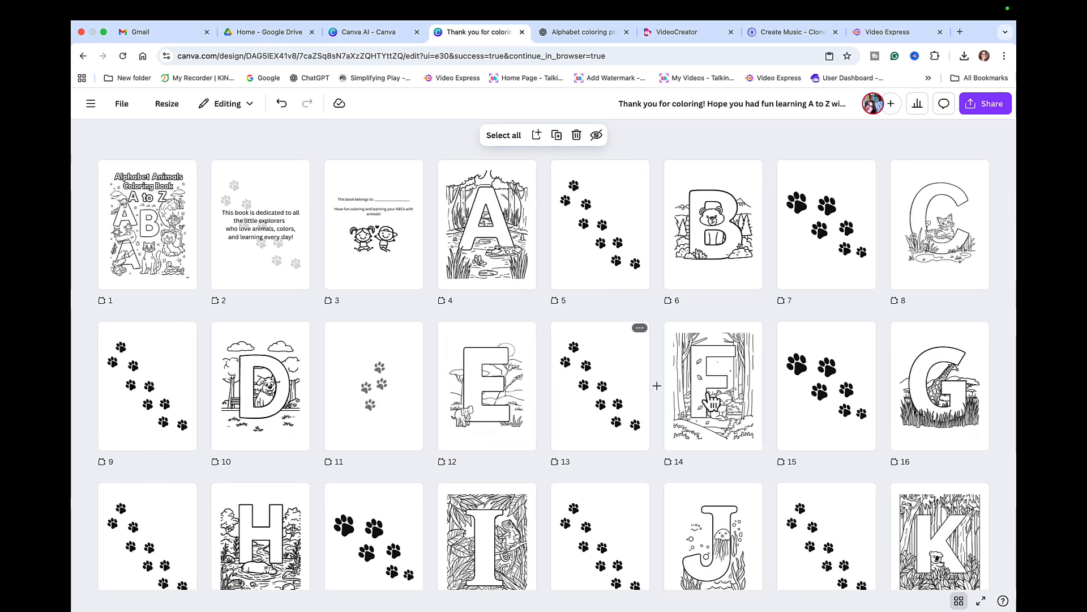
pyautogui.scroll(-2, 578, 507)
pyautogui.scroll(-2, 580, 510)
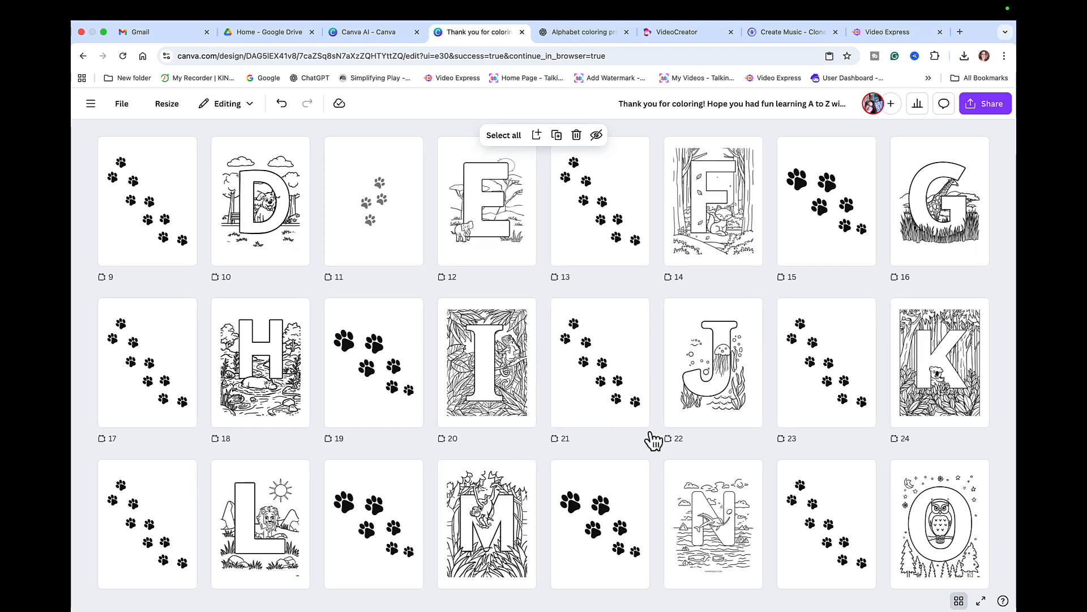
pyautogui.scroll(-6, 620, 526)
pyautogui.scroll(-2, 623, 529)
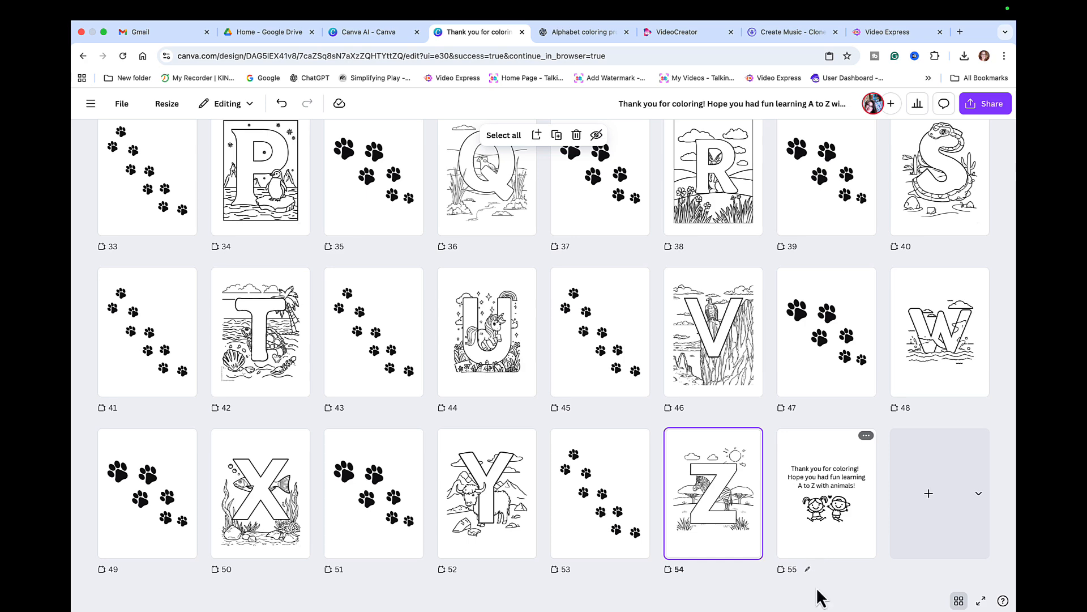
# - Download pages 1–55 as PDF Print with the CMYK colour profile
pyautogui.click(959, 601)
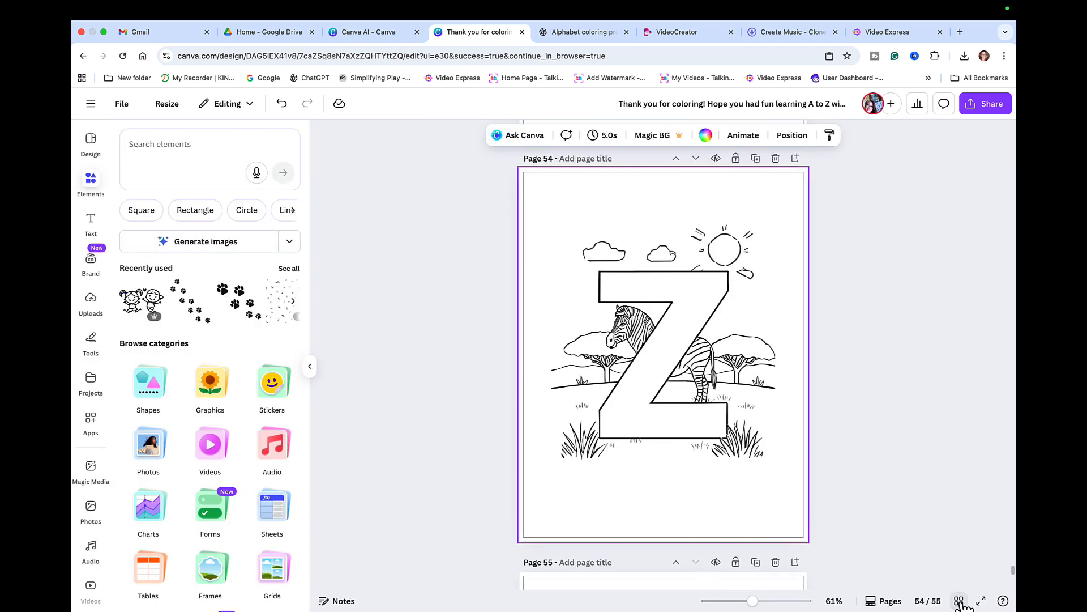
pyautogui.click(986, 103)
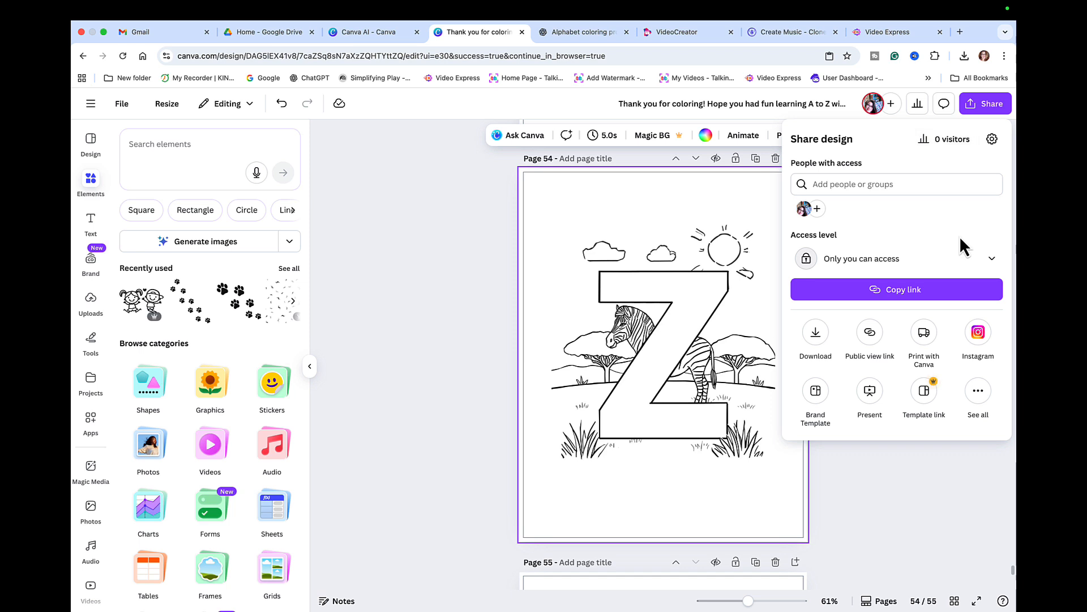
pyautogui.click(816, 333)
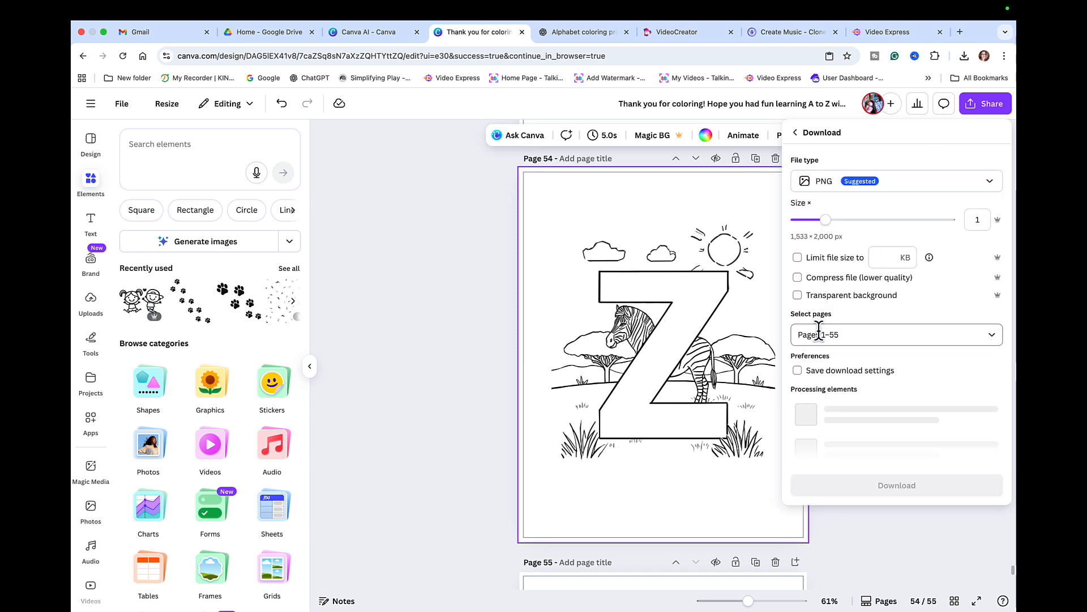
pyautogui.click(989, 182)
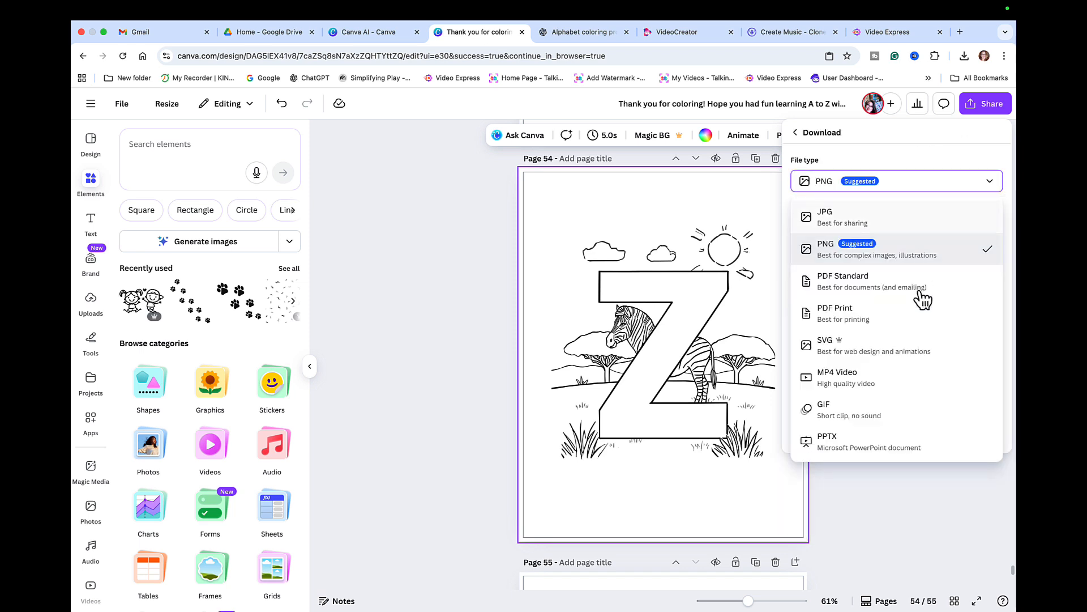
pyautogui.click(840, 317)
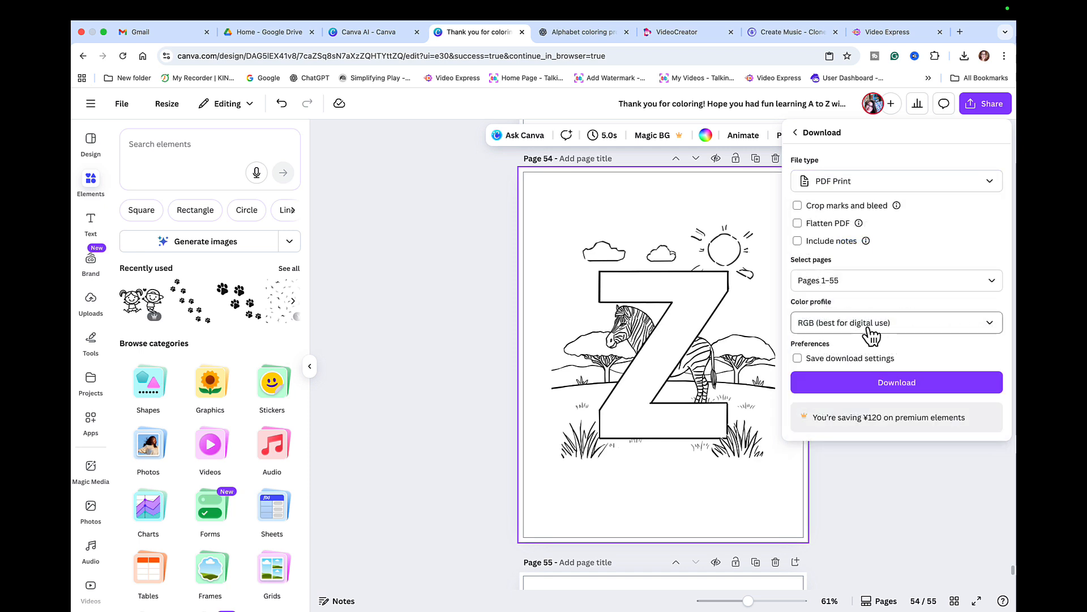
pyautogui.click(992, 326)
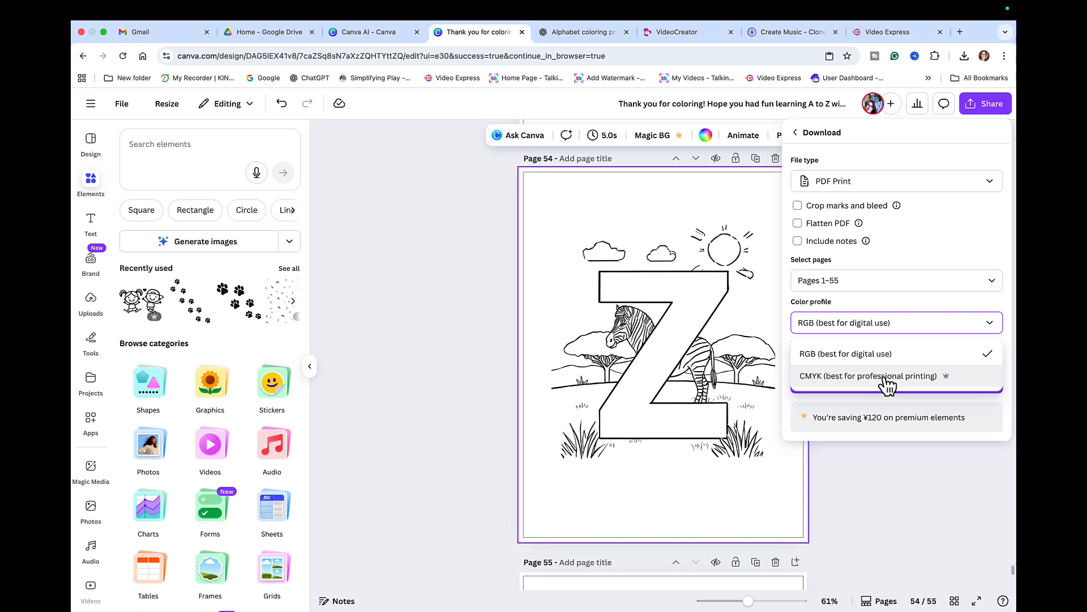
pyautogui.click(931, 380)
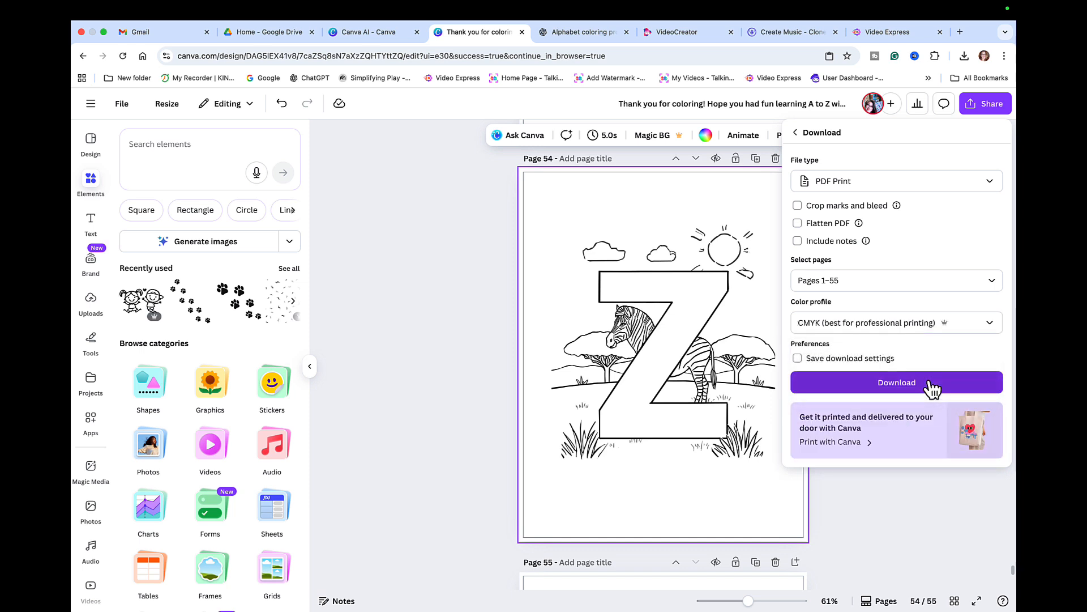
pyautogui.click(991, 327)
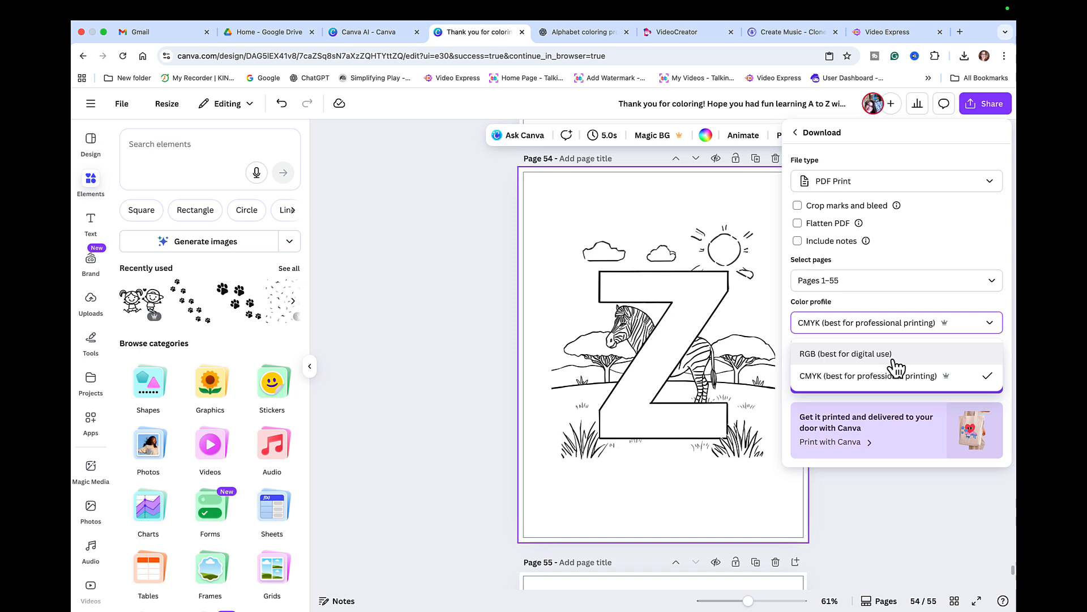
pyautogui.click(936, 380)
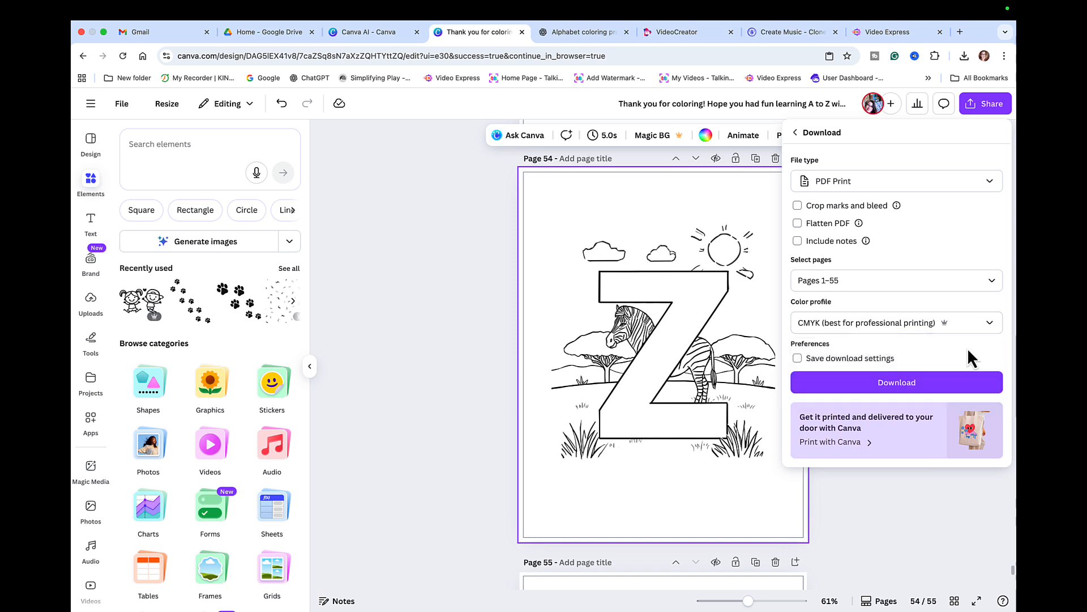
pyautogui.click(901, 386)
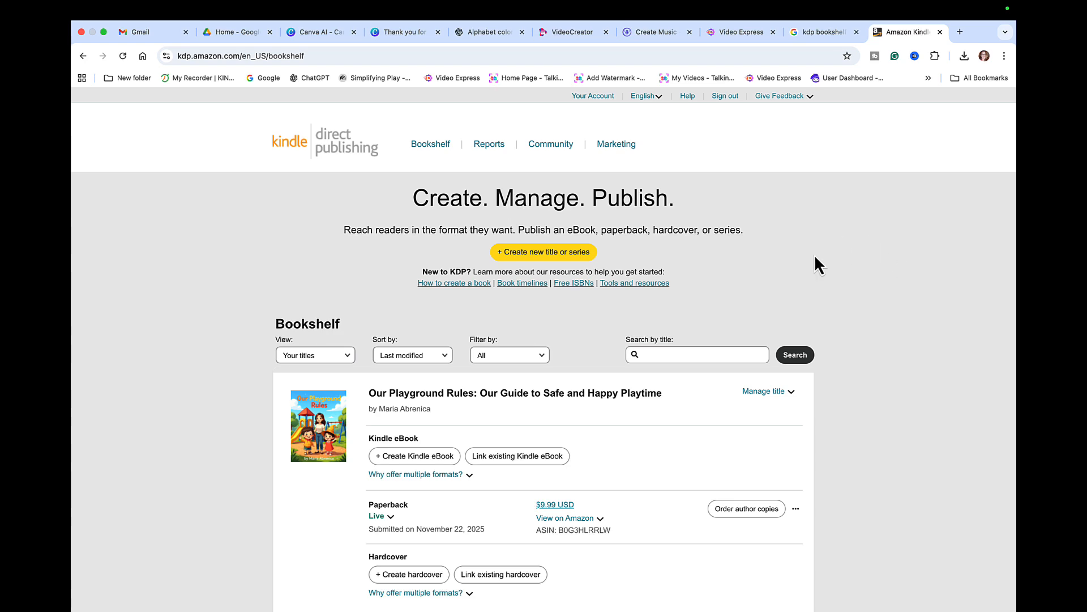
# - Create a new paperback title from the KDP Bookshelf
pyautogui.scroll(-2, 834, 272)
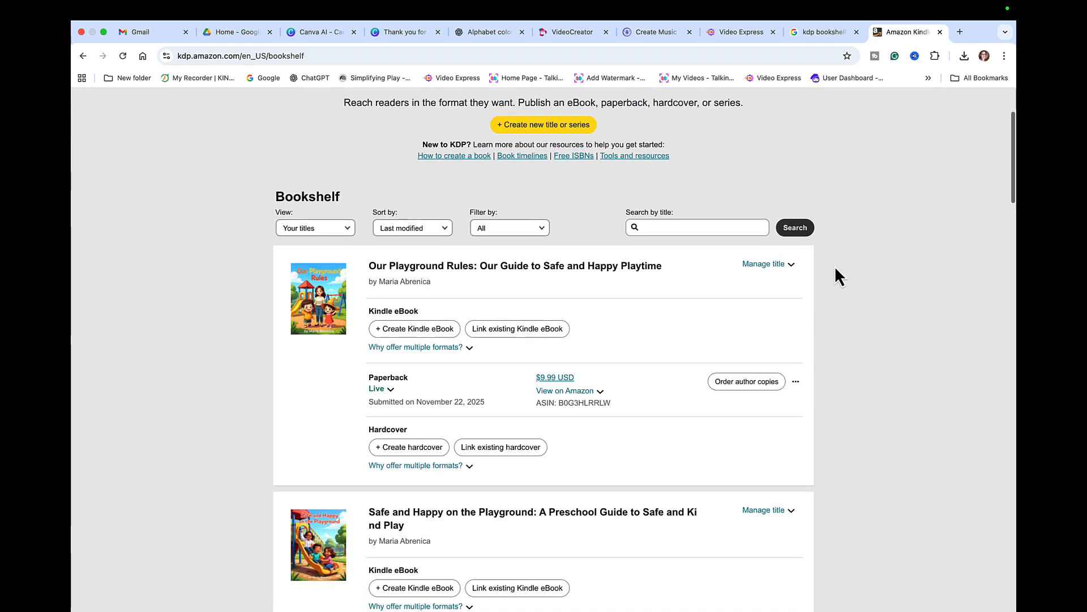
pyautogui.scroll(3, 834, 266)
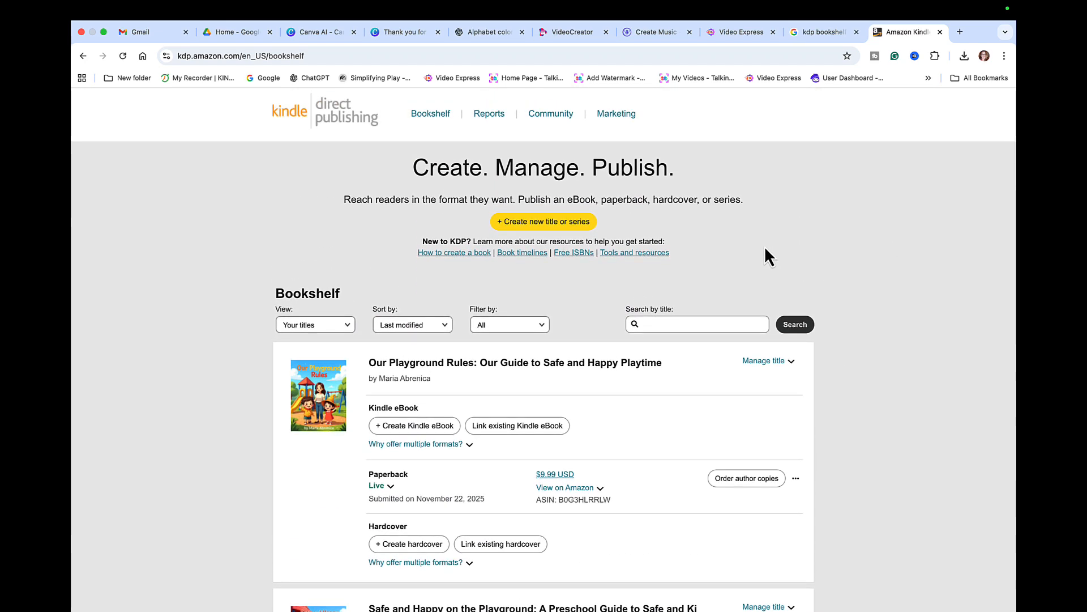
pyautogui.click(570, 232)
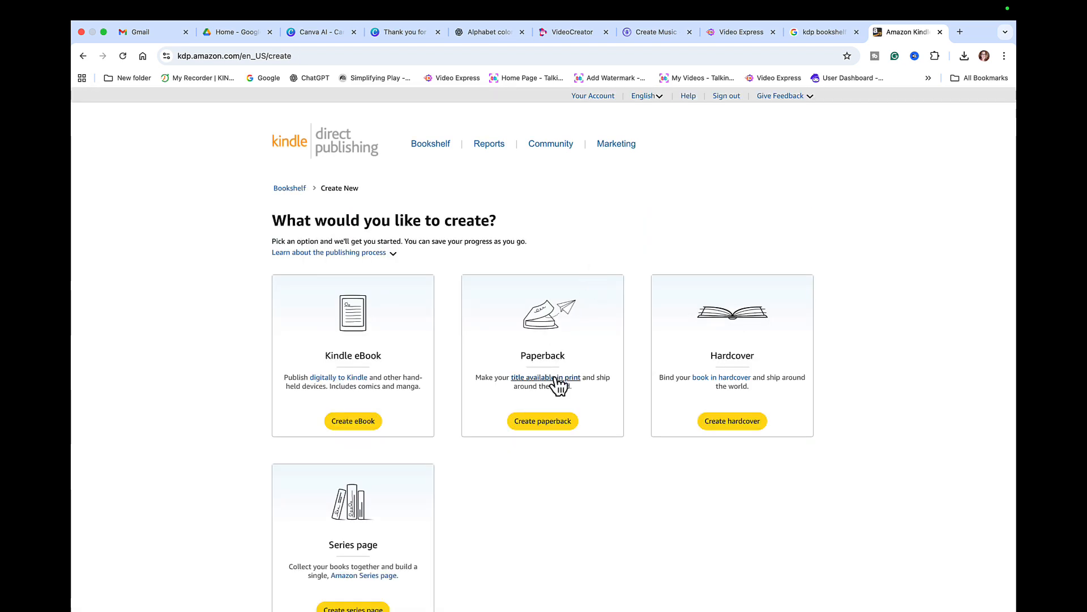
pyautogui.click(547, 424)
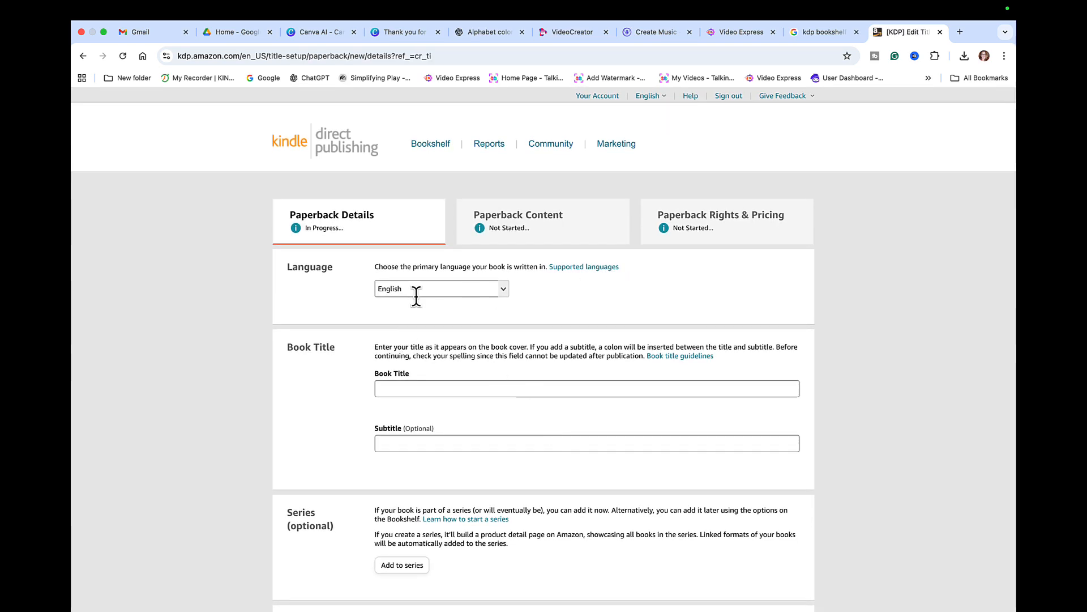
# - Keep English as the language, titled 'Alphabet Animal' with subtitle 'Color'
pyautogui.click(504, 292)
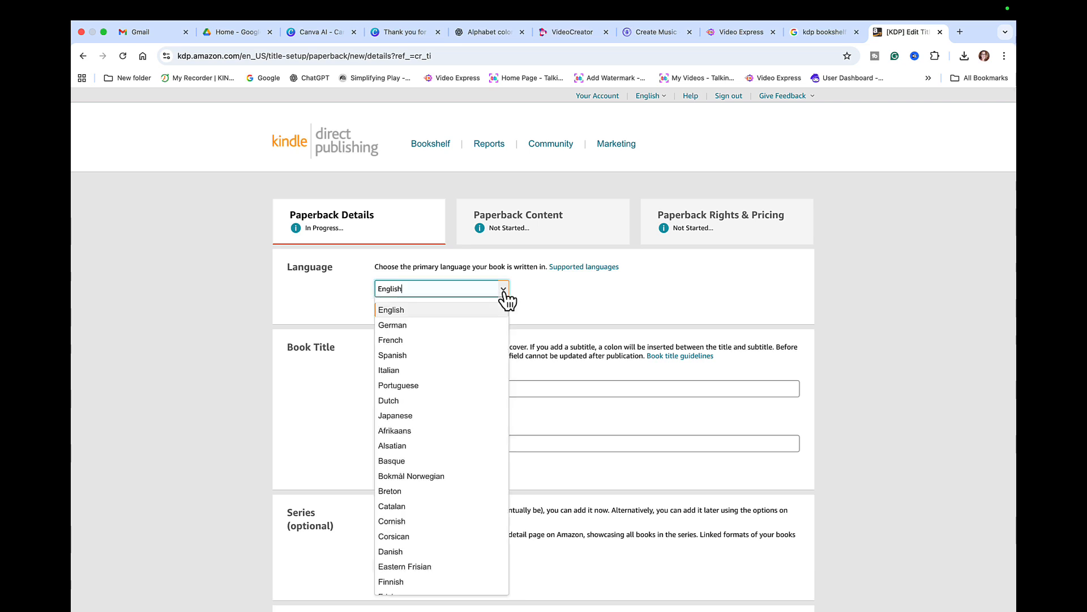
pyautogui.click(541, 290)
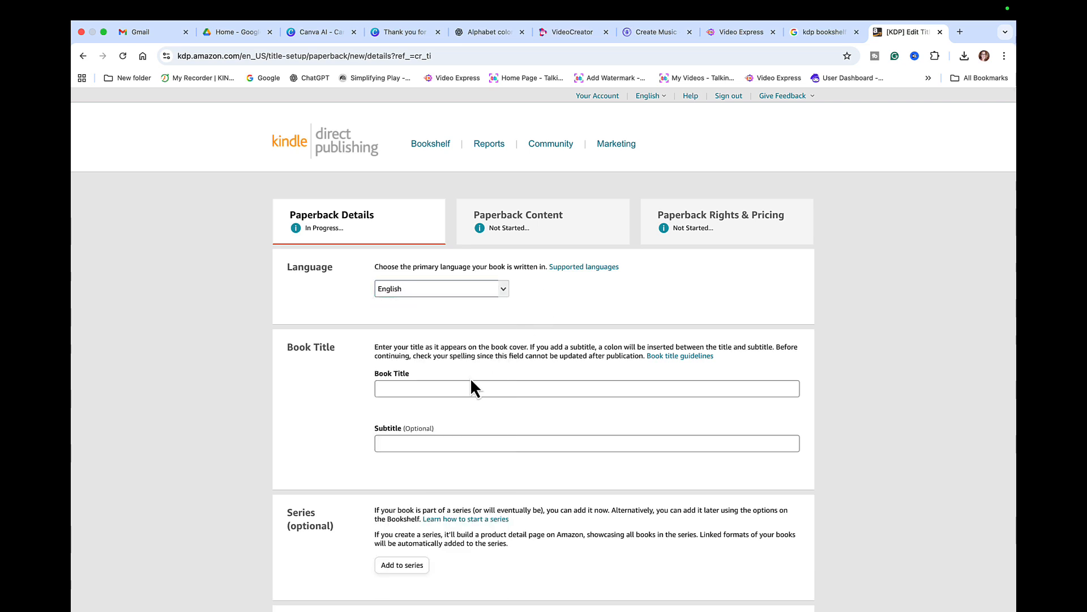
pyautogui.click(413, 384)
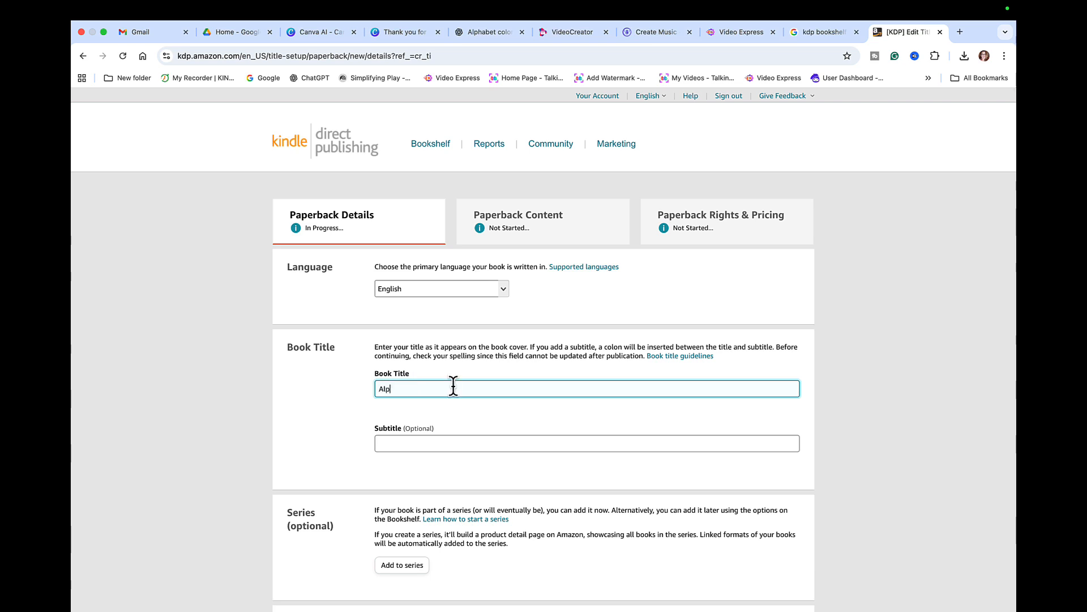
pyautogui.write('Alphabet Animals Coloring Book A to Z')
pyautogui.click(410, 443)
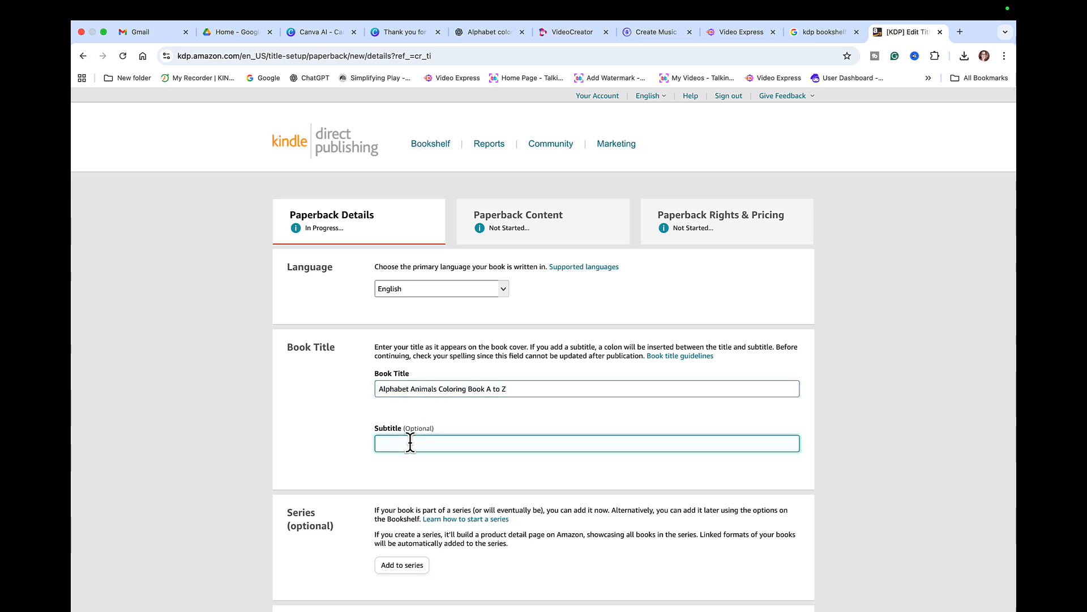
pyautogui.write('Color and Leran Alphabet')
# - Enter the author's first and last name
pyautogui.scroll(-5, 502, 491)
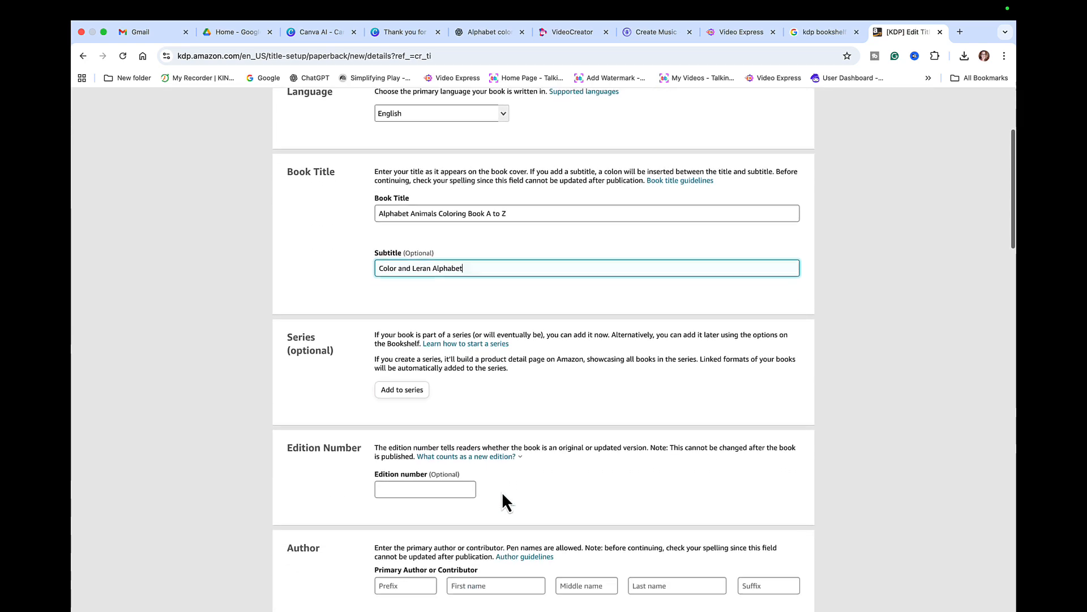
pyautogui.scroll(-2, 501, 491)
pyautogui.click(492, 403)
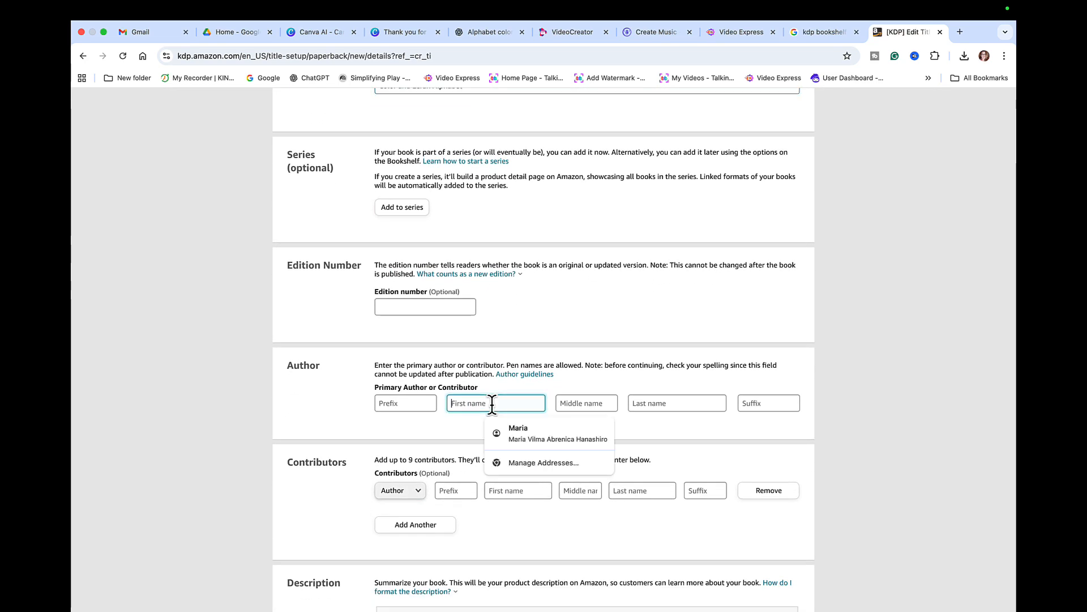
pyautogui.write('Maria')
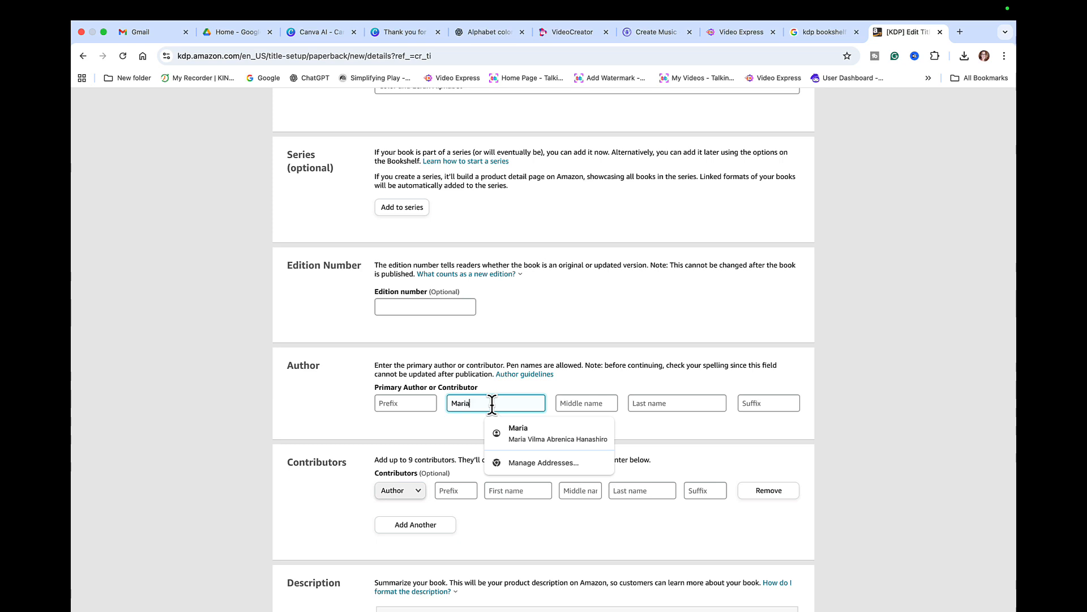
pyautogui.click(667, 401)
pyautogui.write('Ab')
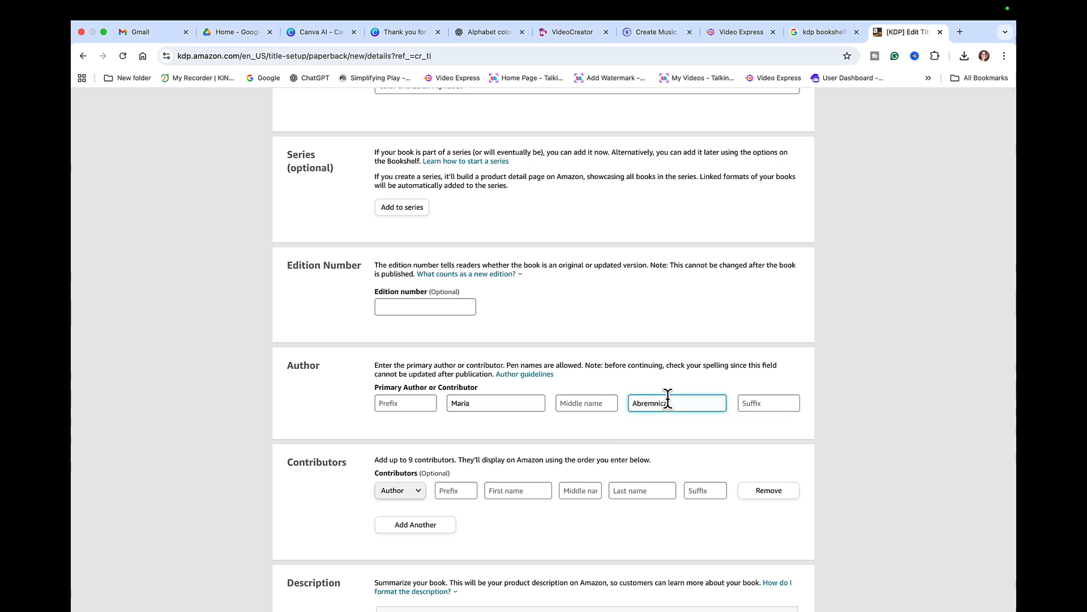
pyautogui.write('renic')
# - Paste the prepared book description into the description editor
pyautogui.scroll(-3, 679, 446)
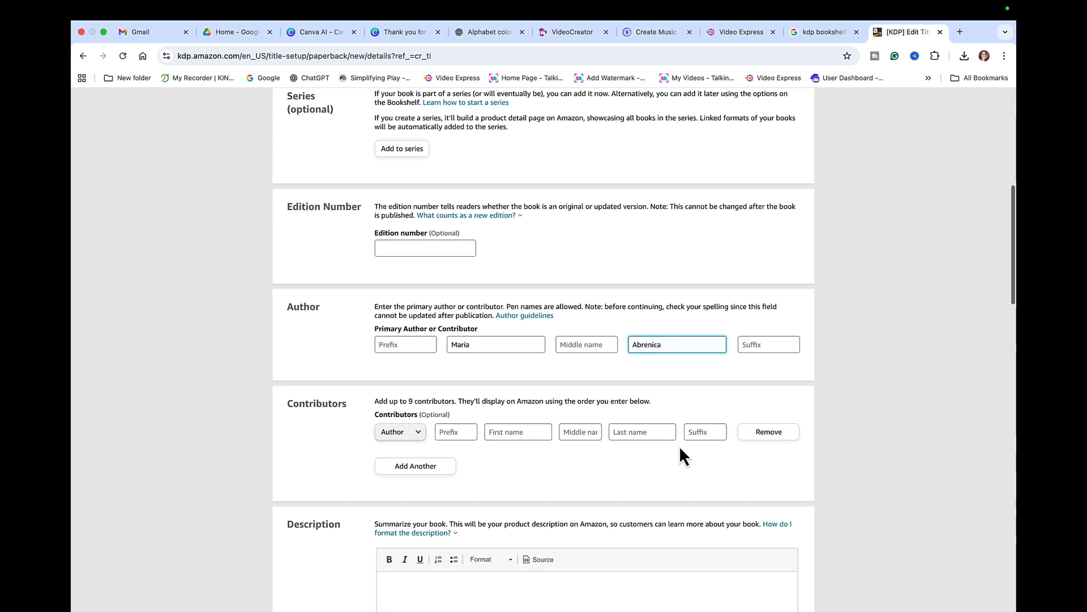
pyautogui.scroll(-2, 678, 453)
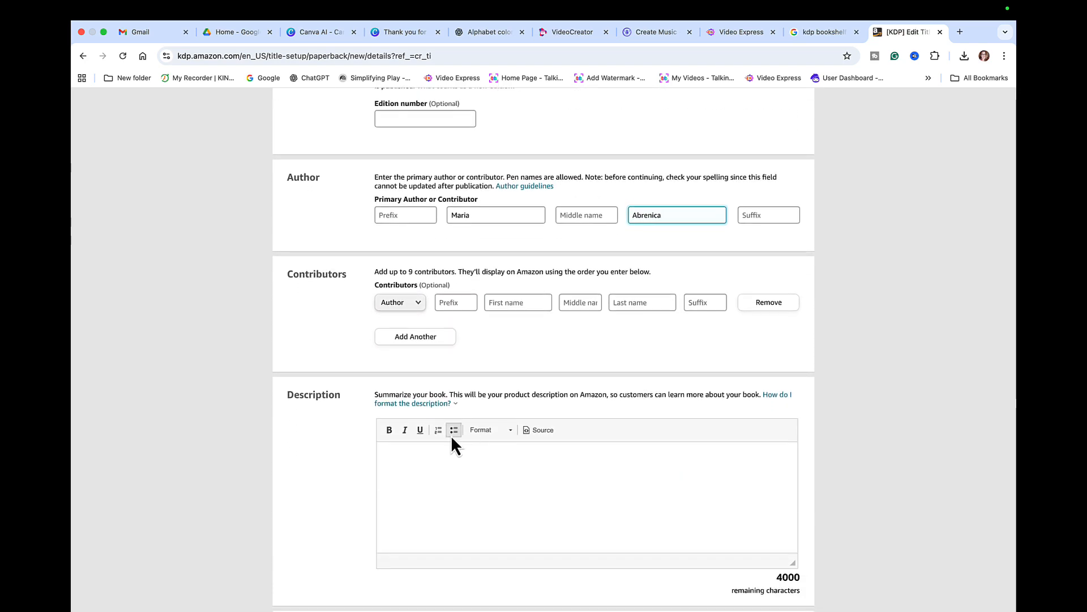
pyautogui.click(426, 458)
pyautogui.press('super+v')
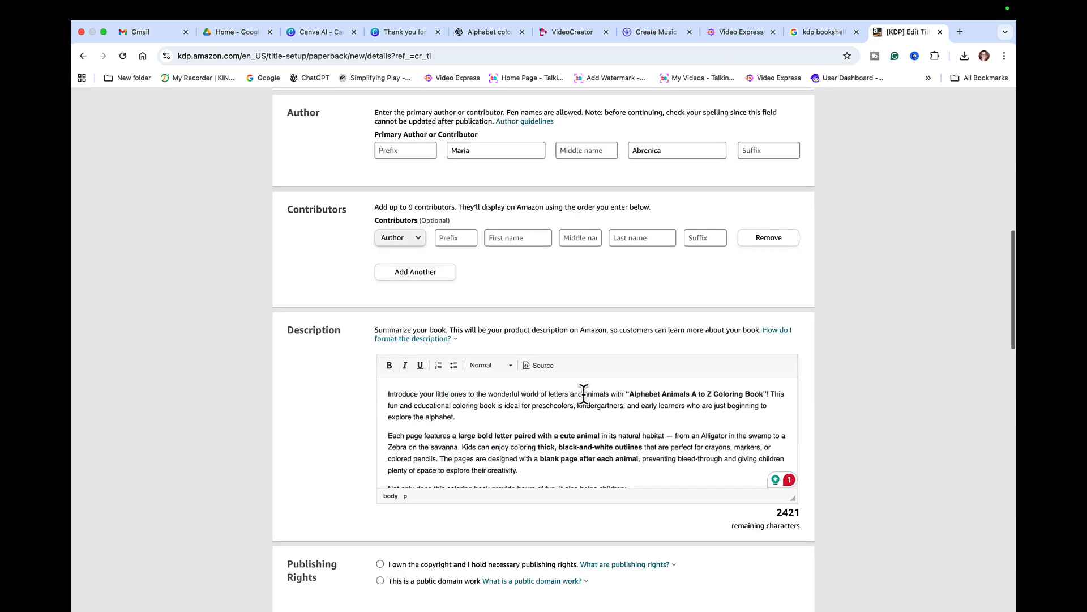
pyautogui.scroll(-7, 584, 396)
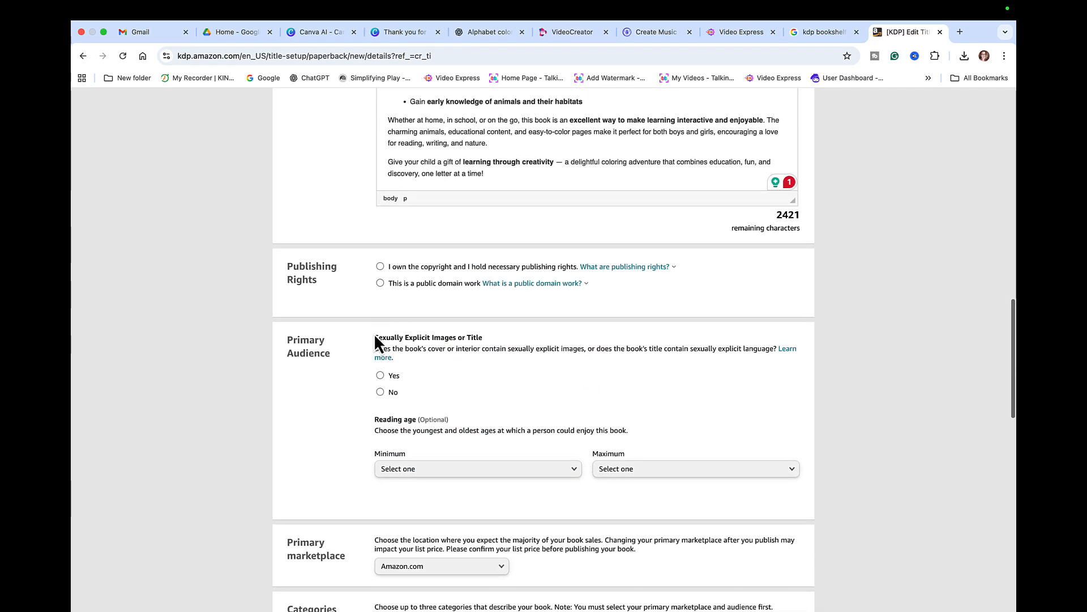
# - Declare owned copyright, no sexually explicit images, and a reading age of 3 to 5
pyautogui.click(380, 267)
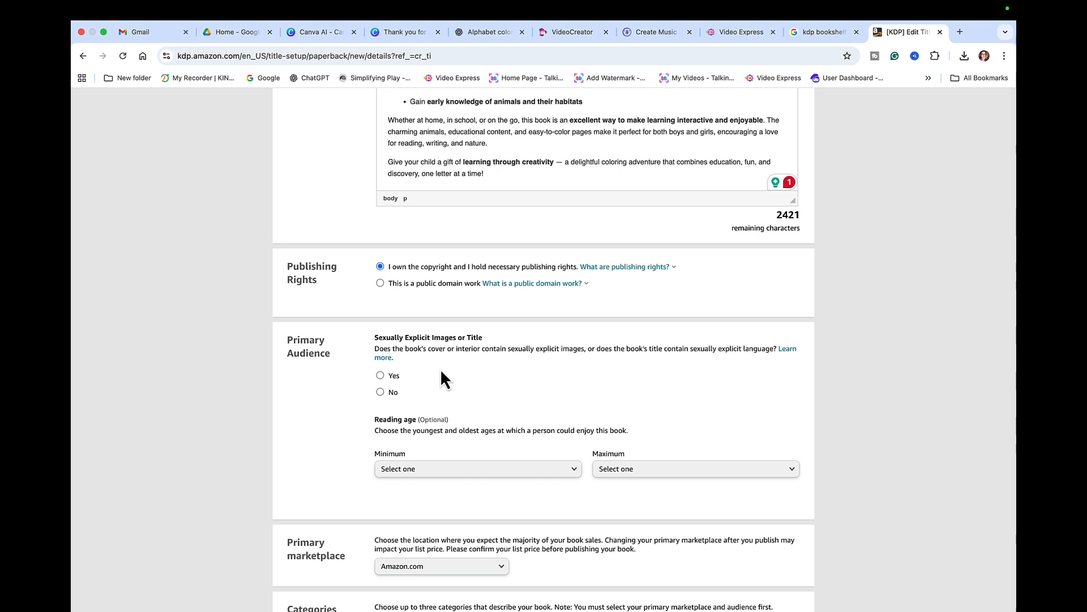
pyautogui.click(380, 391)
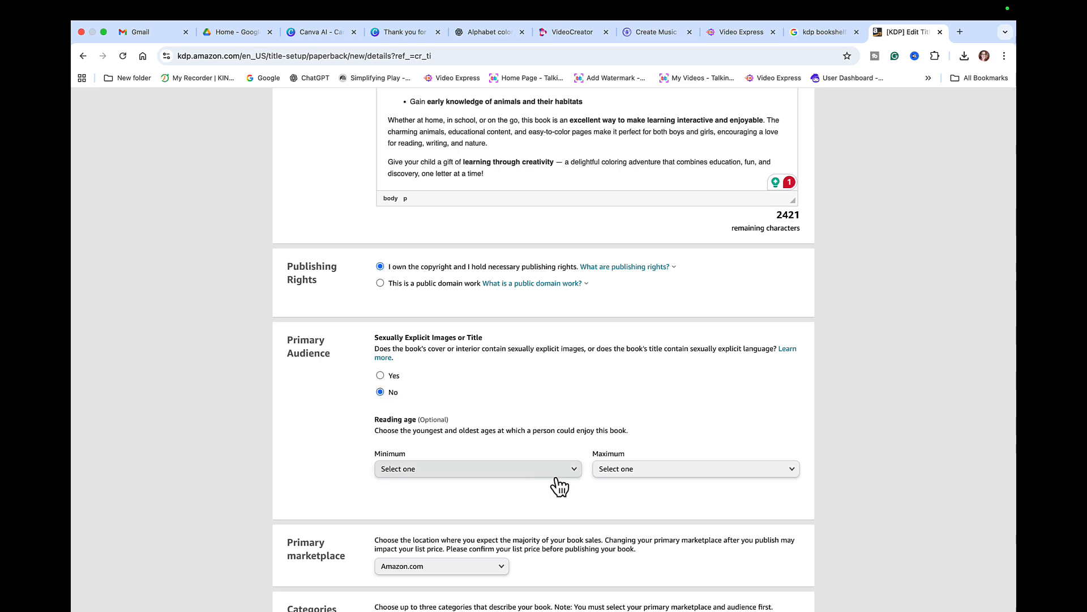
pyautogui.click(573, 476)
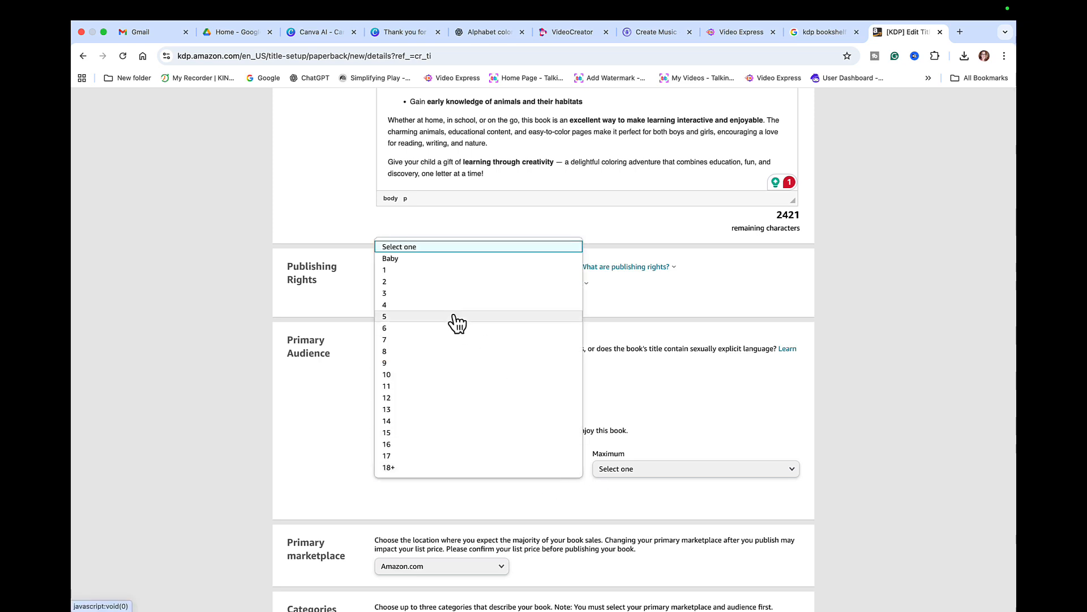
pyautogui.click(444, 294)
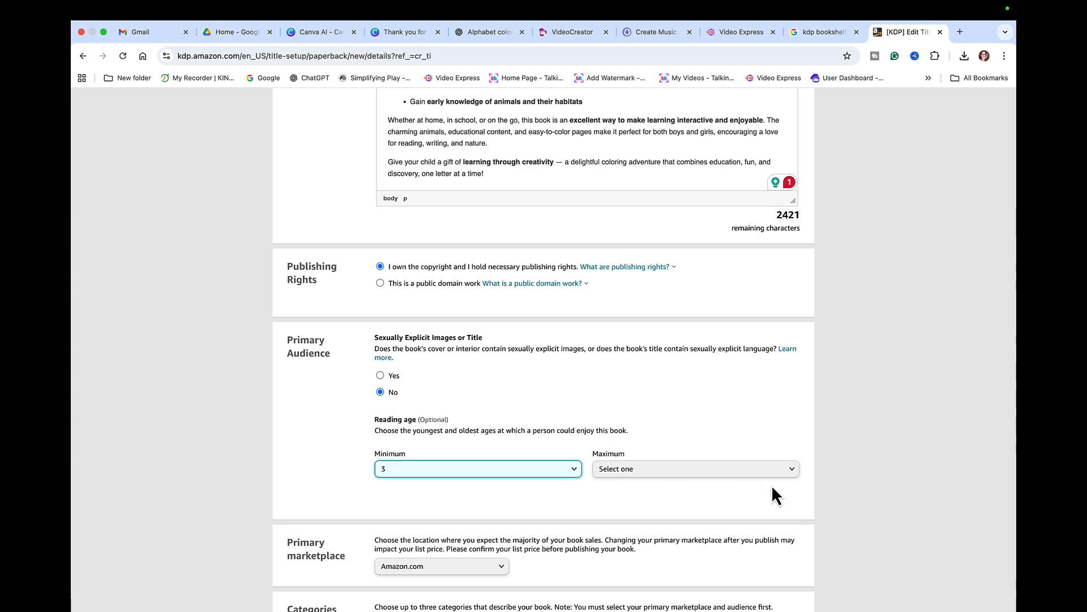
pyautogui.click(787, 472)
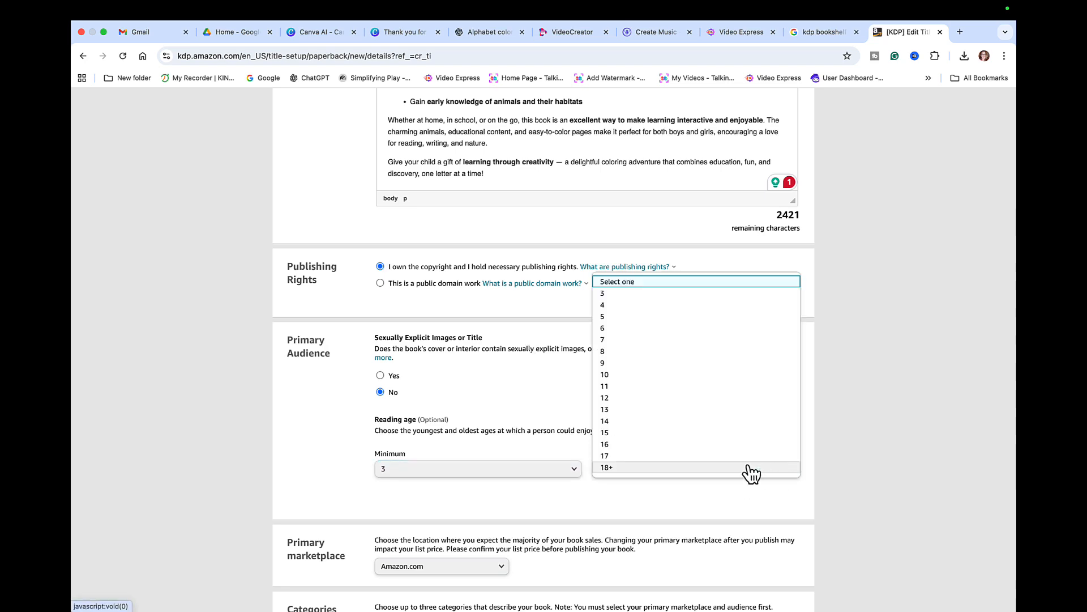
pyautogui.click(650, 318)
pyautogui.scroll(-2, 621, 513)
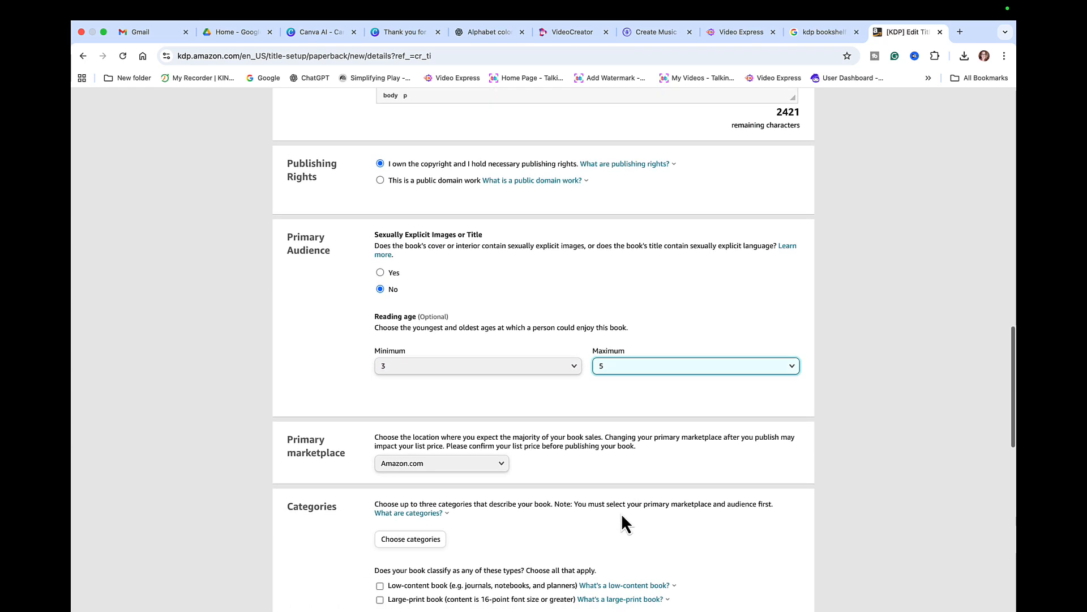
pyautogui.scroll(-2, 621, 513)
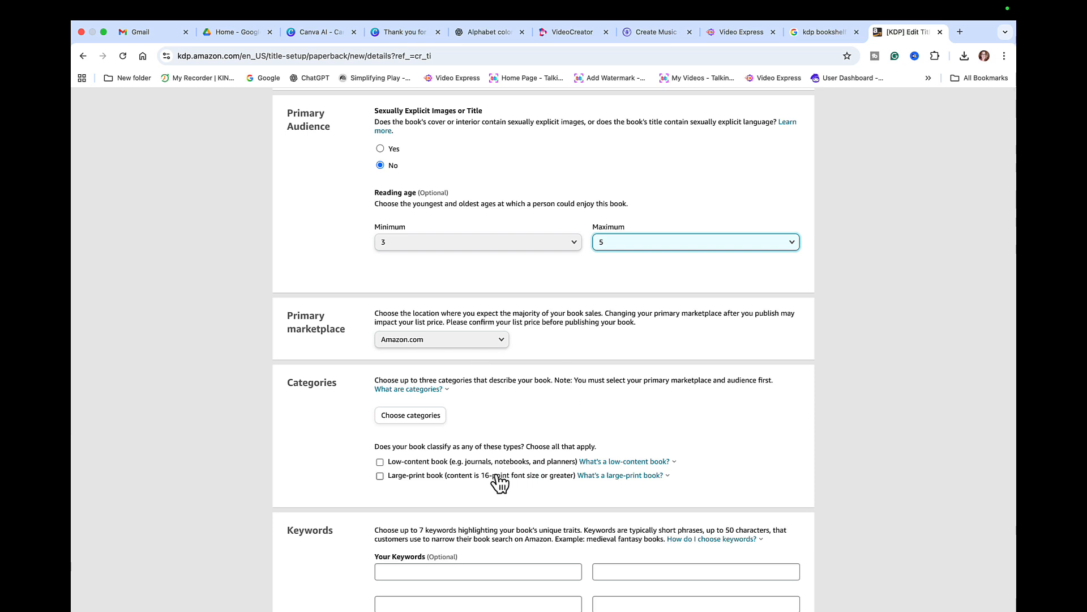
# - Place the book in Children's Books › Action & Adventure and save the categories
pyautogui.click(433, 417)
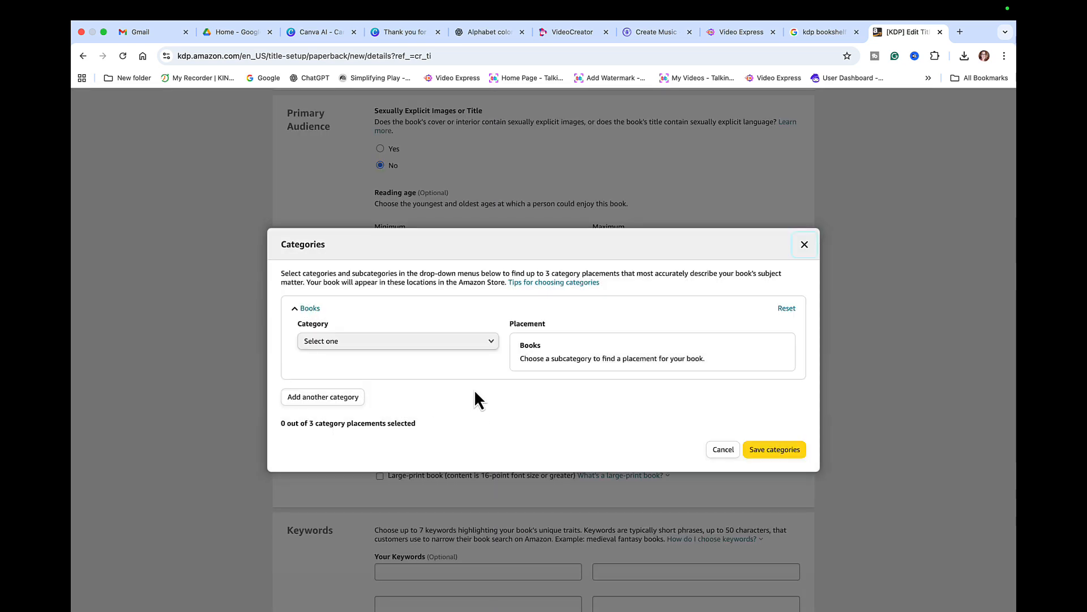
pyautogui.click(489, 346)
pyautogui.click(376, 399)
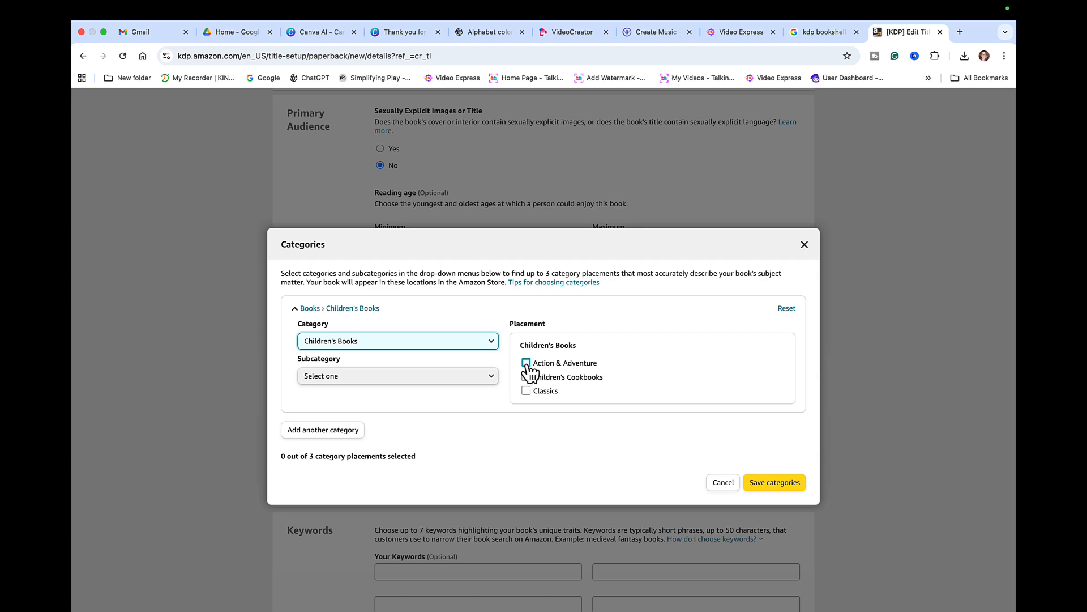
pyautogui.click(526, 363)
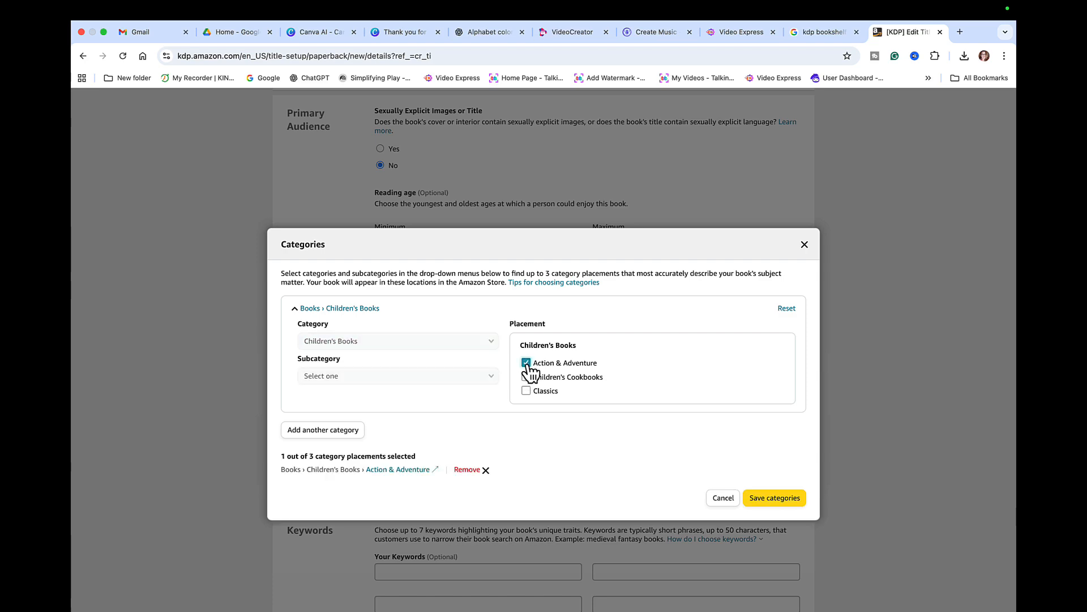
pyautogui.click(776, 498)
pyautogui.scroll(-10, 657, 456)
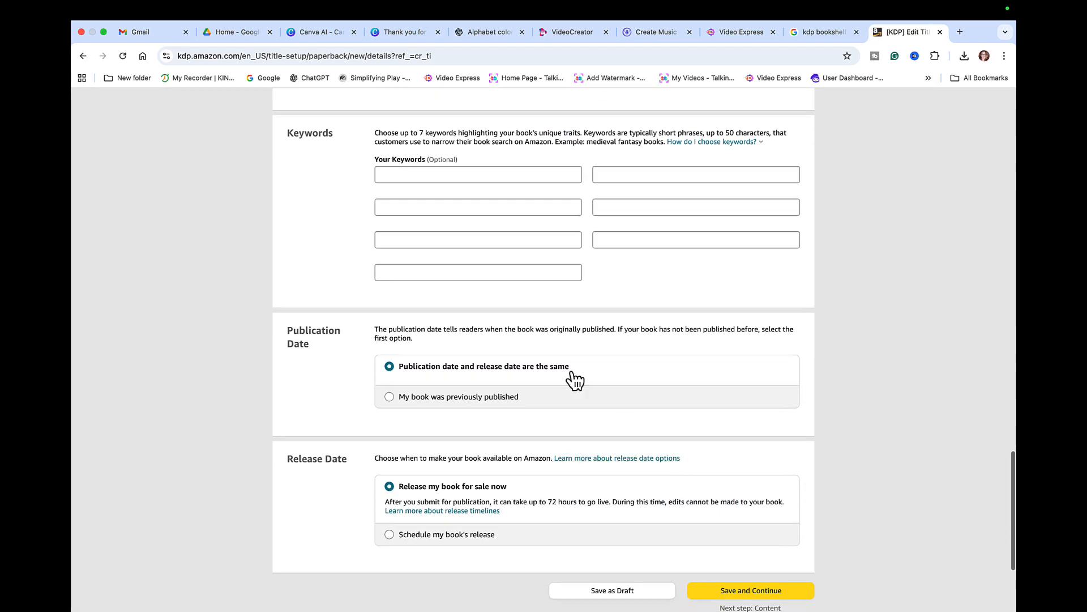
# - Fill in the seven alphabet coloring keywords and save the paperback details
pyautogui.click(440, 176)
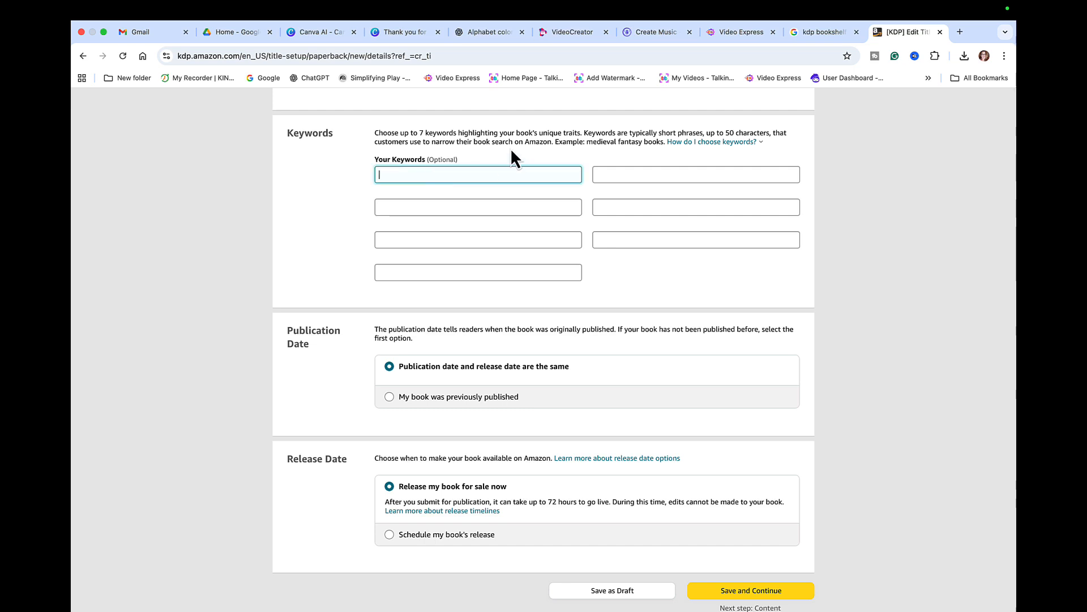
pyautogui.click(788, 9)
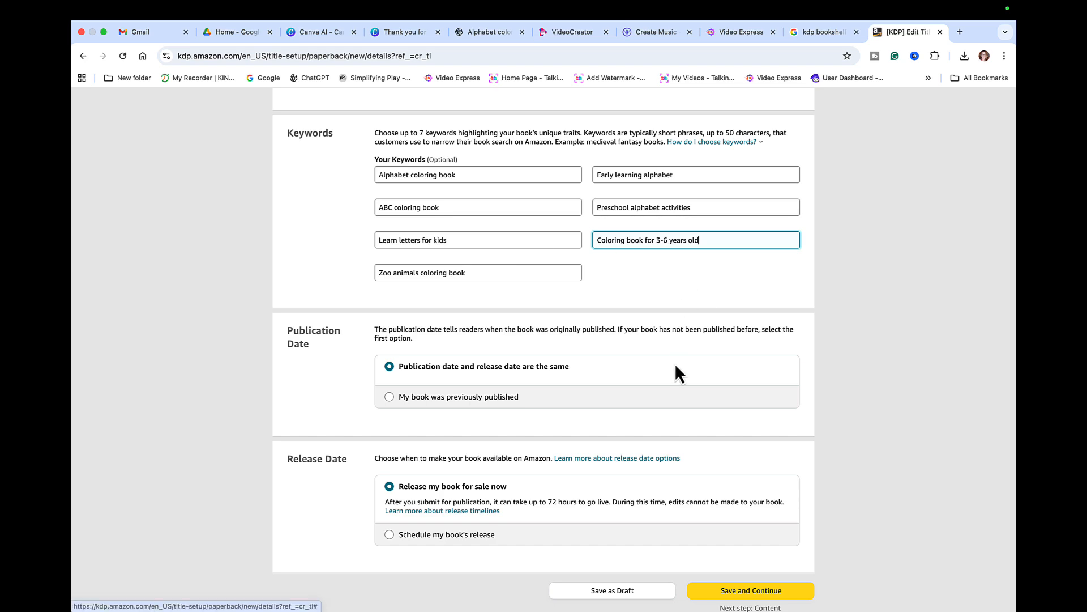
pyautogui.scroll(-3, 674, 361)
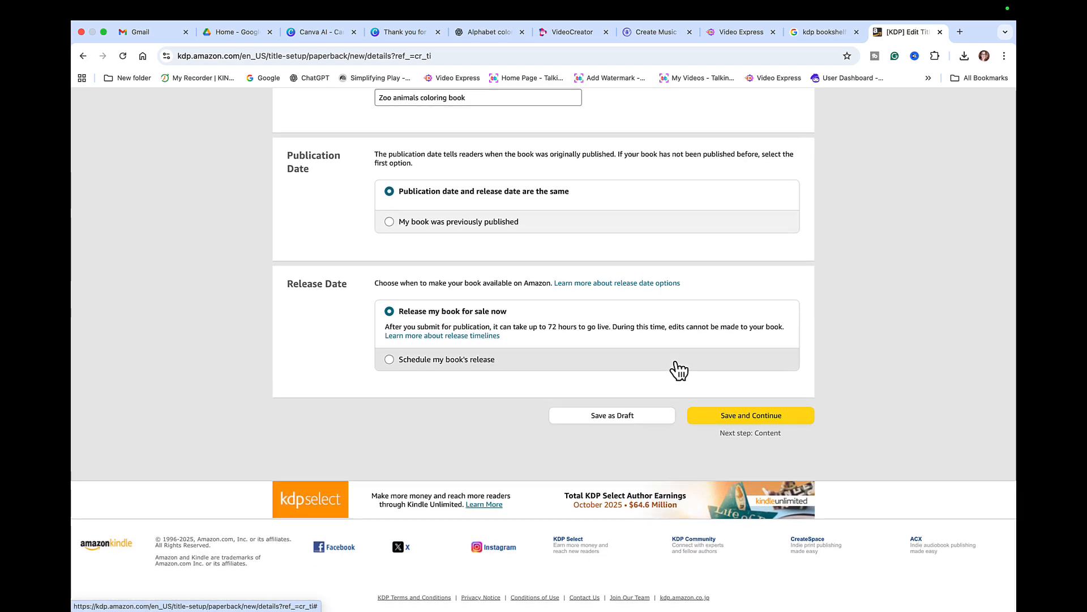
pyautogui.click(761, 415)
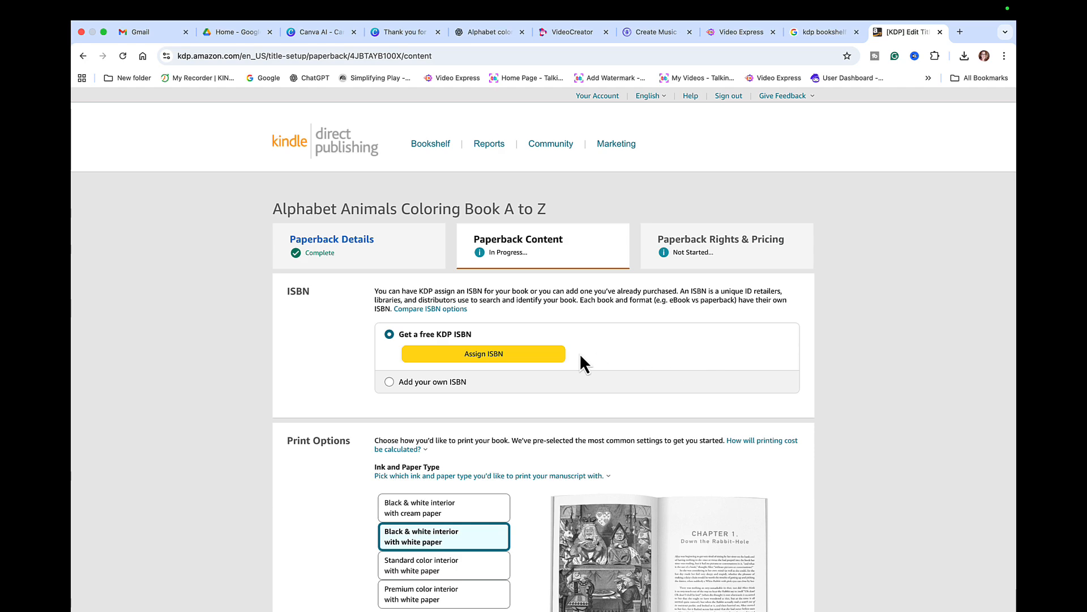
# - Assign a free KDP ISBN to the paperback
pyautogui.click(496, 356)
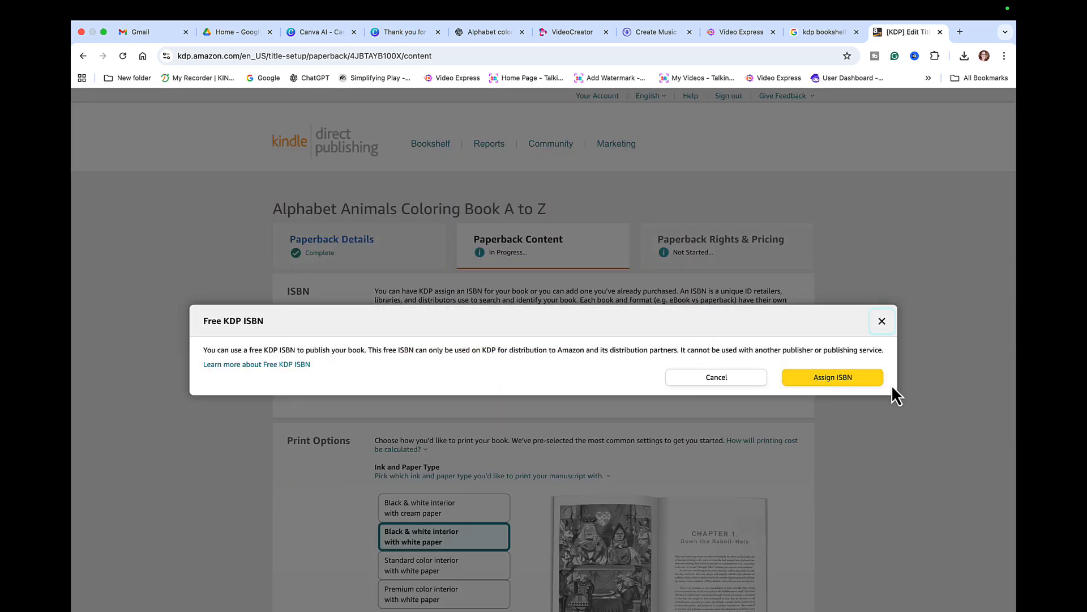
pyautogui.click(866, 377)
pyautogui.scroll(-3, 760, 409)
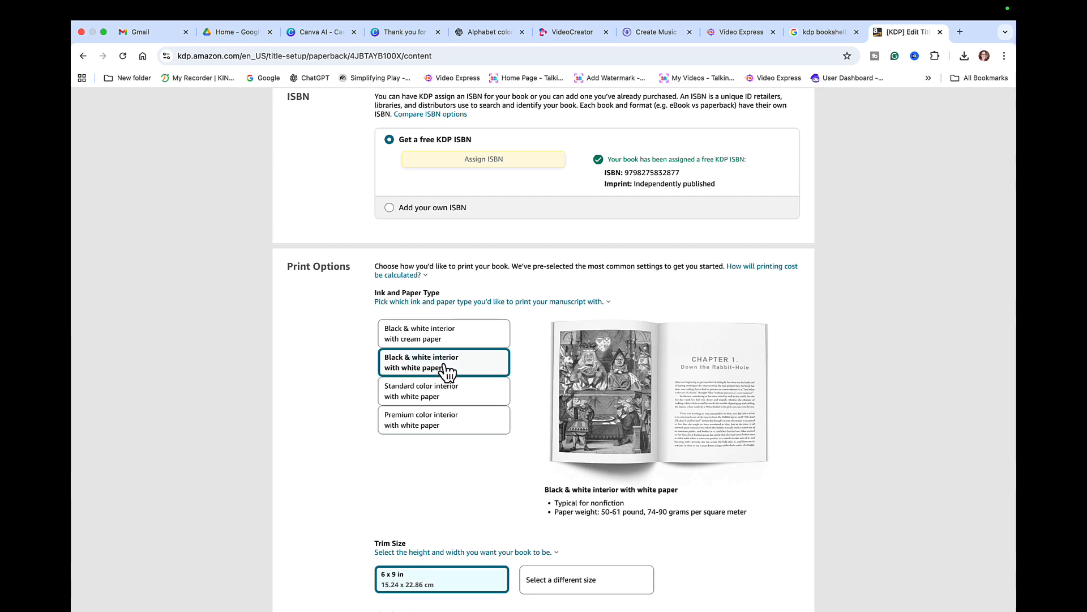
pyautogui.scroll(-3, 701, 520)
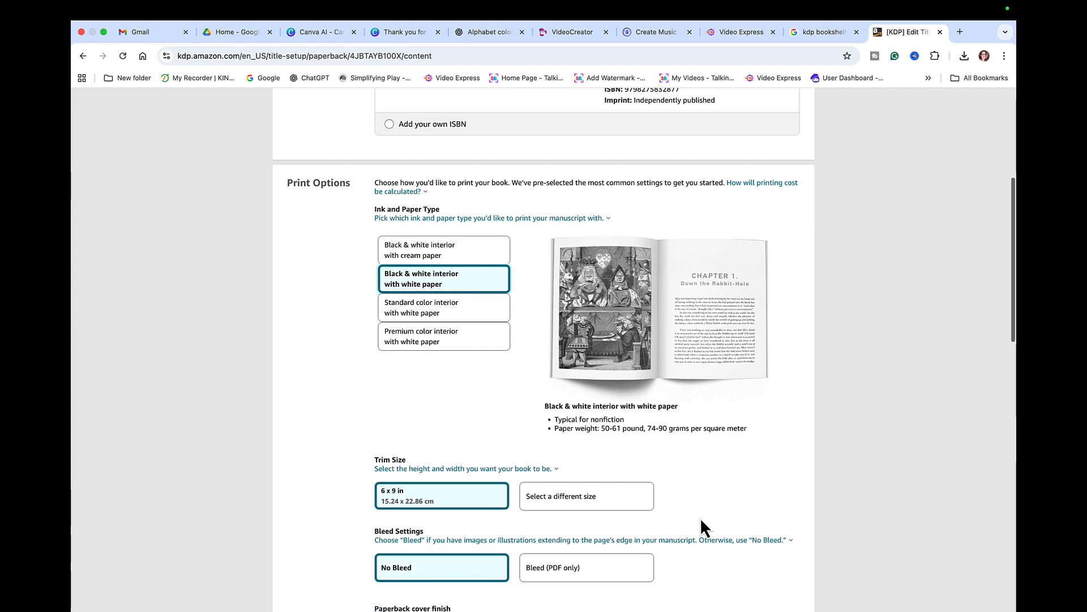
# - Set an 8.5 x 11 in trim with Bleed (PDF only) and a Glossy cover
pyautogui.click(605, 497)
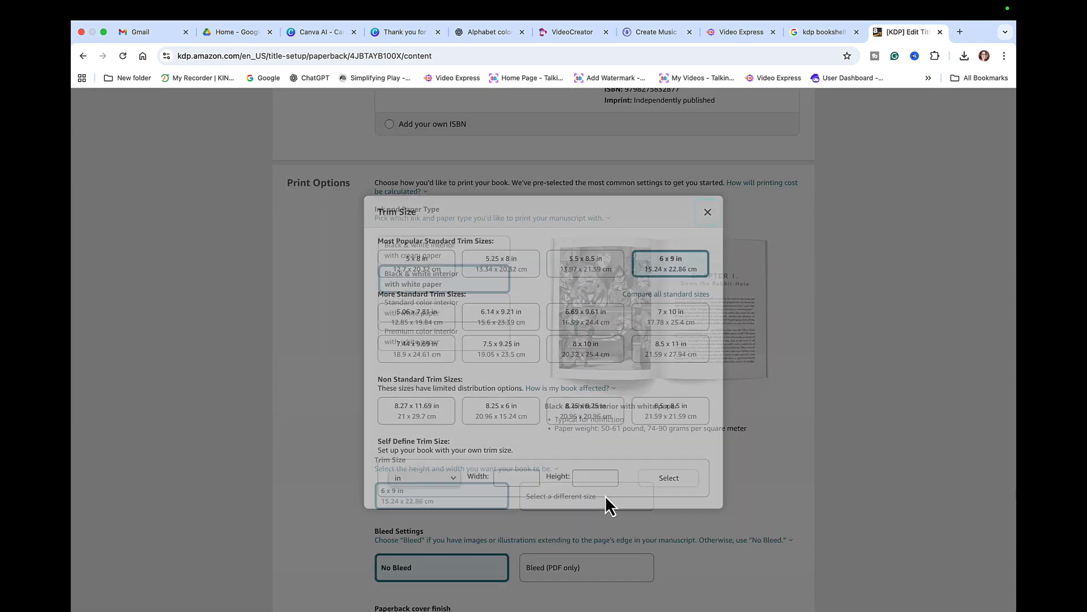
pyautogui.click(690, 346)
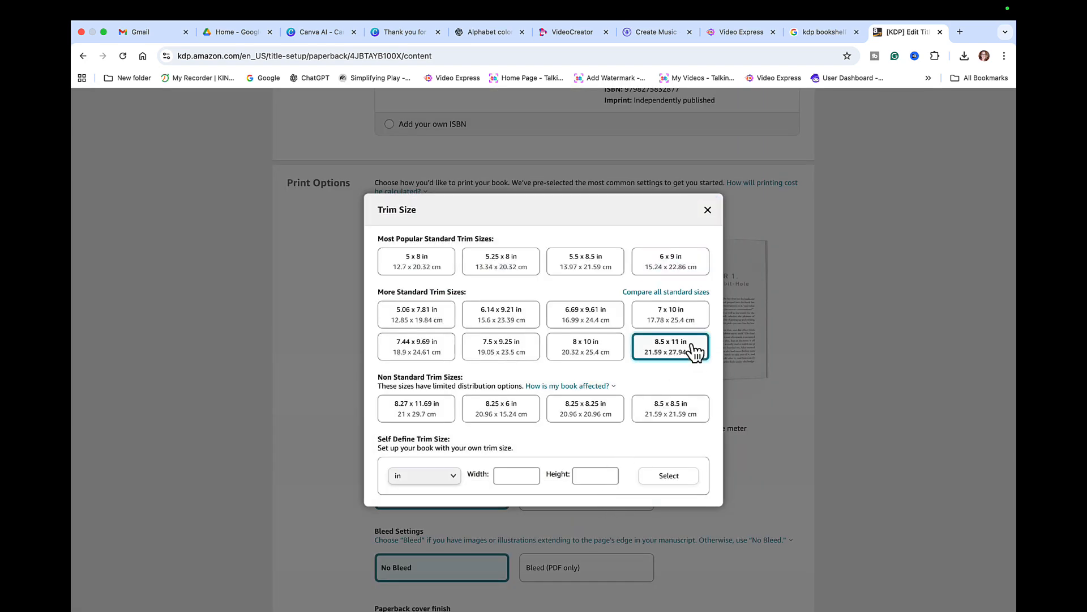
pyautogui.scroll(-5, 666, 430)
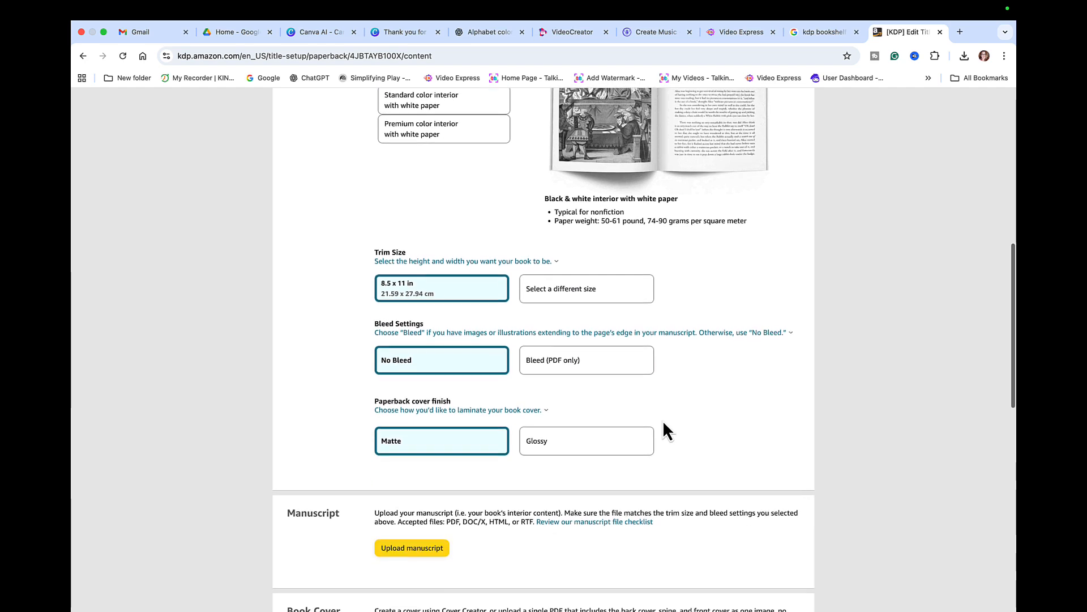
pyautogui.click(585, 368)
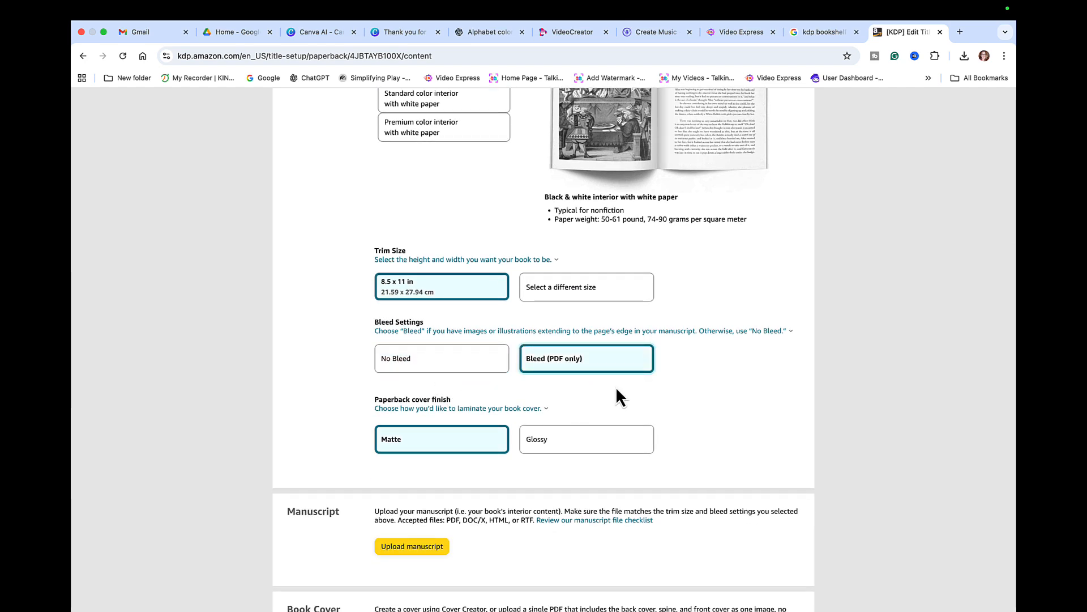
pyautogui.scroll(-1, 616, 396)
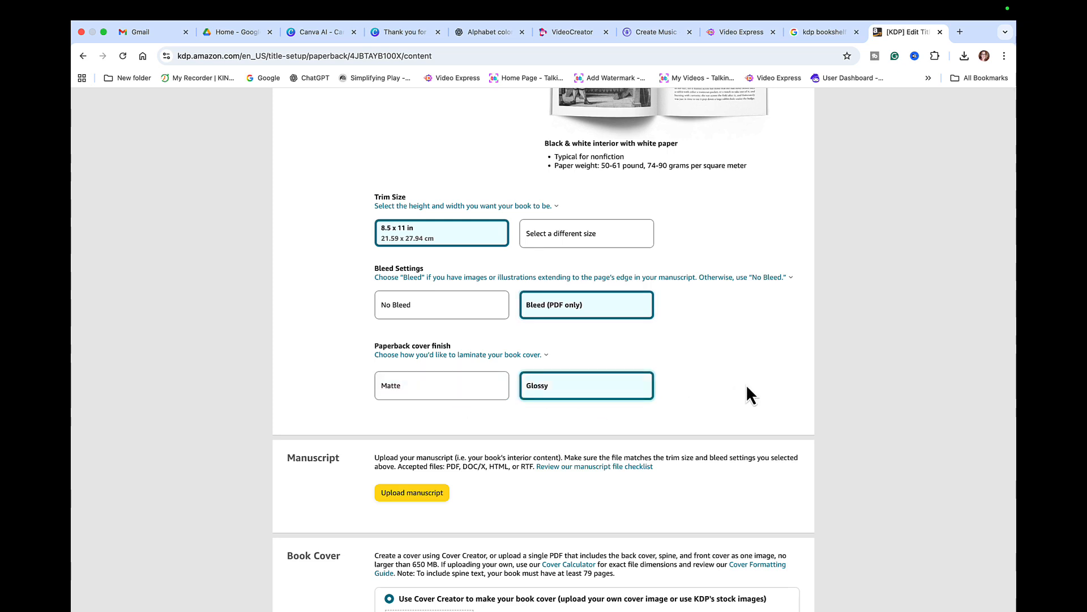
pyautogui.scroll(-4, 745, 383)
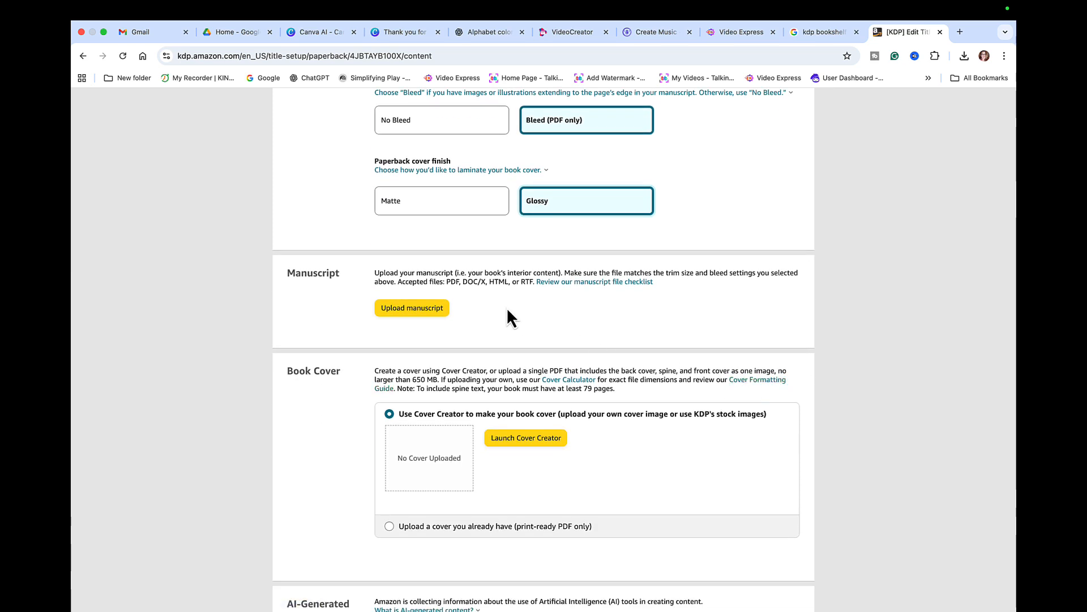
# - Upload 'Thank you for coloring! Hope you had fun learning A to Z with animals!.pdf' as the manuscript
pyautogui.click(432, 313)
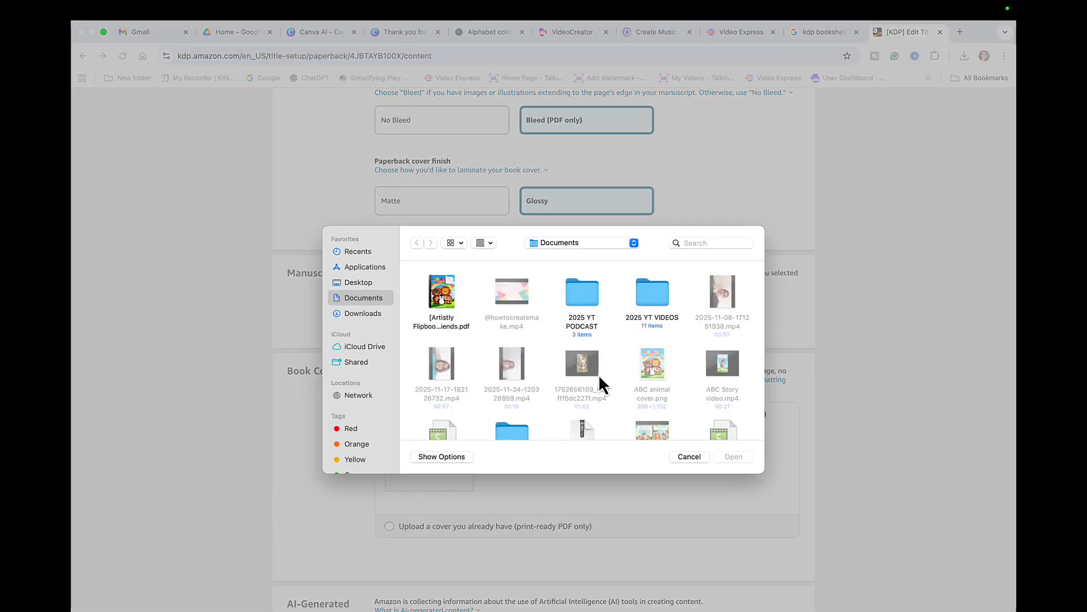
pyautogui.scroll(-5, 599, 375)
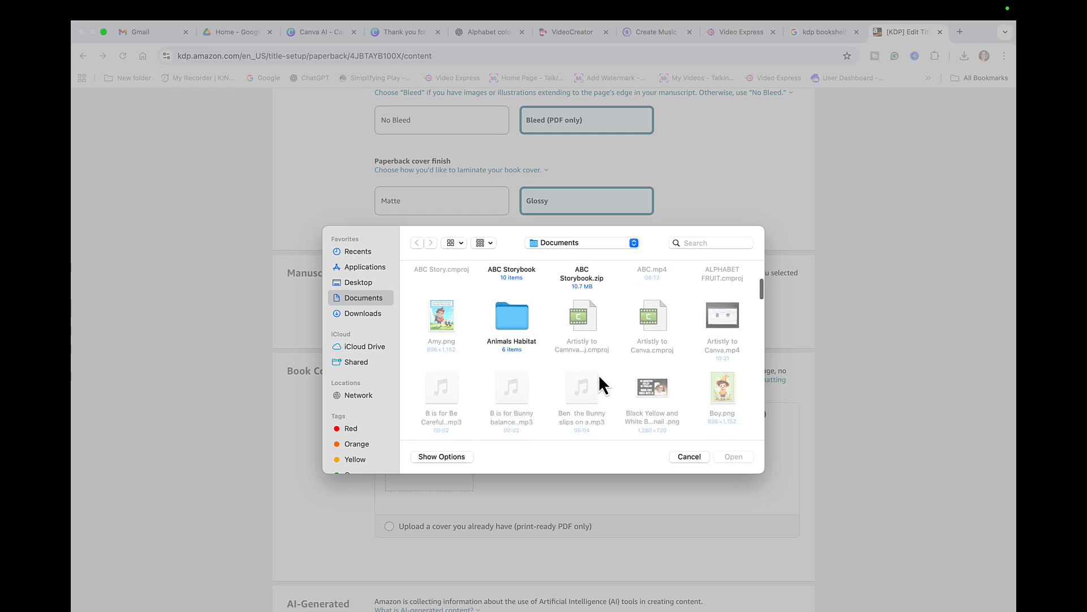
pyautogui.scroll(-5, 599, 375)
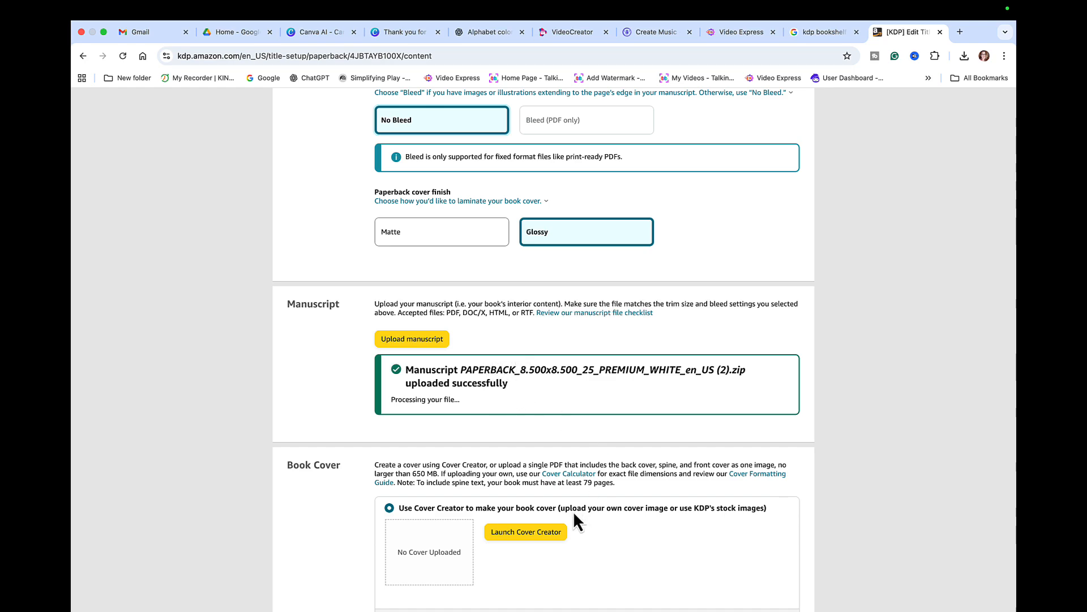
pyautogui.scroll(-3, 575, 520)
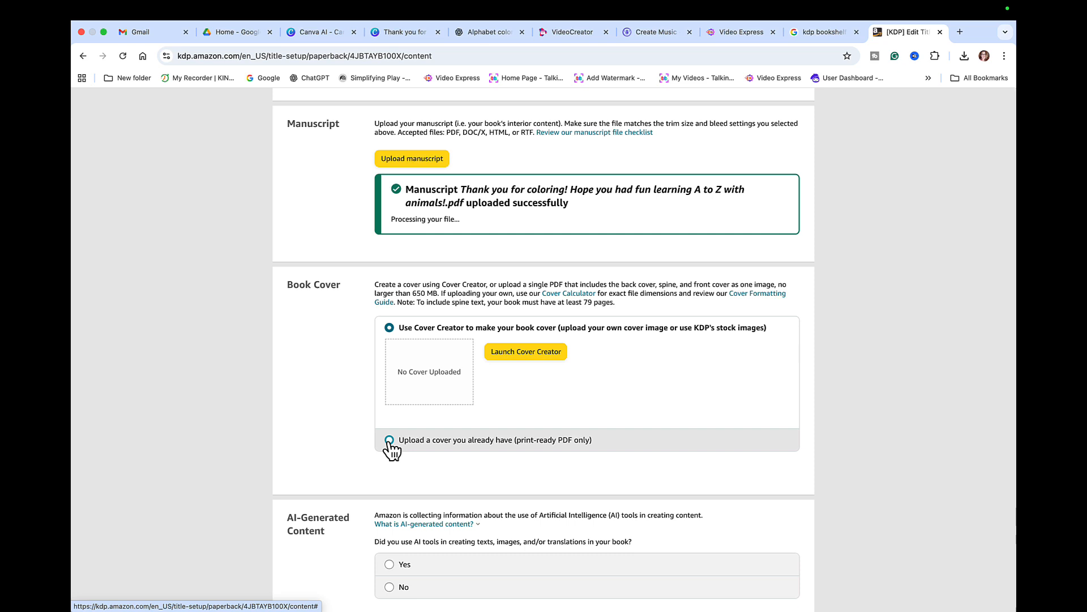
# - Launch Cover Creator and upload Untitled design.png from Downloads as the cover artwork
pyautogui.click(533, 360)
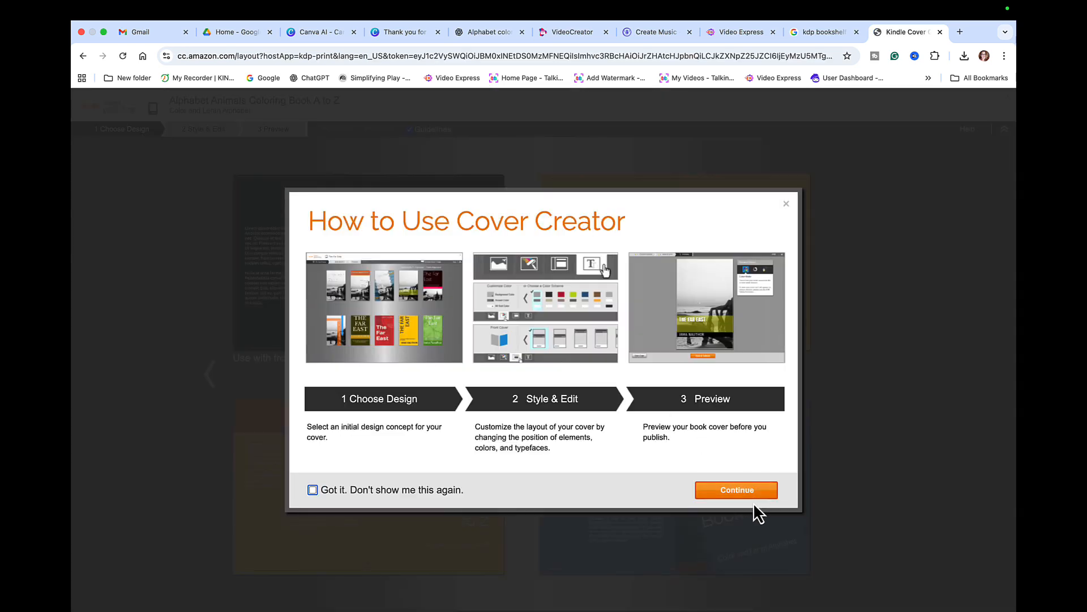
pyautogui.click(738, 490)
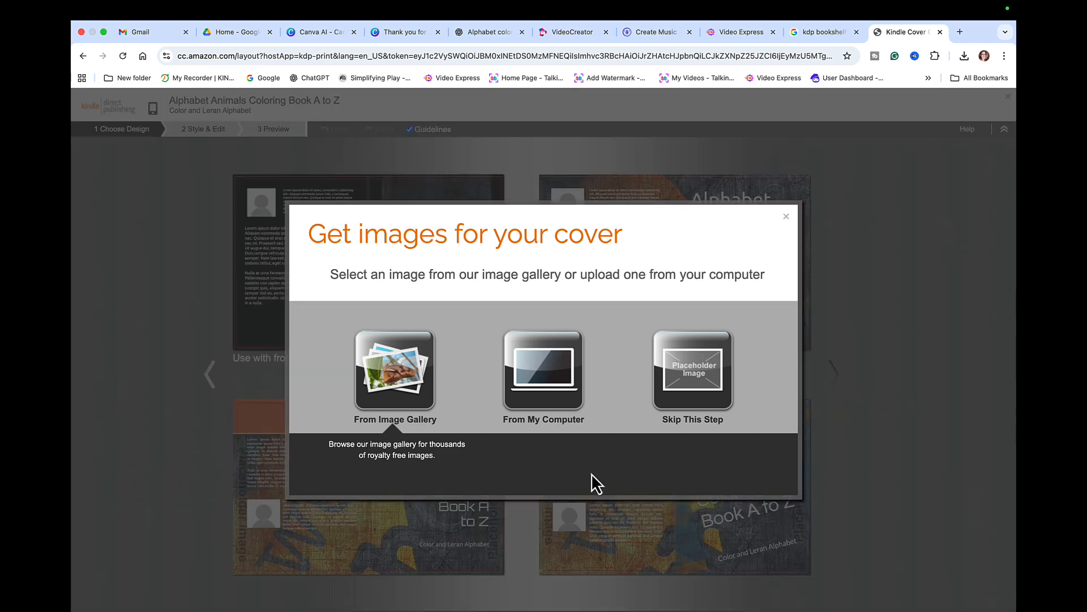
pyautogui.click(553, 392)
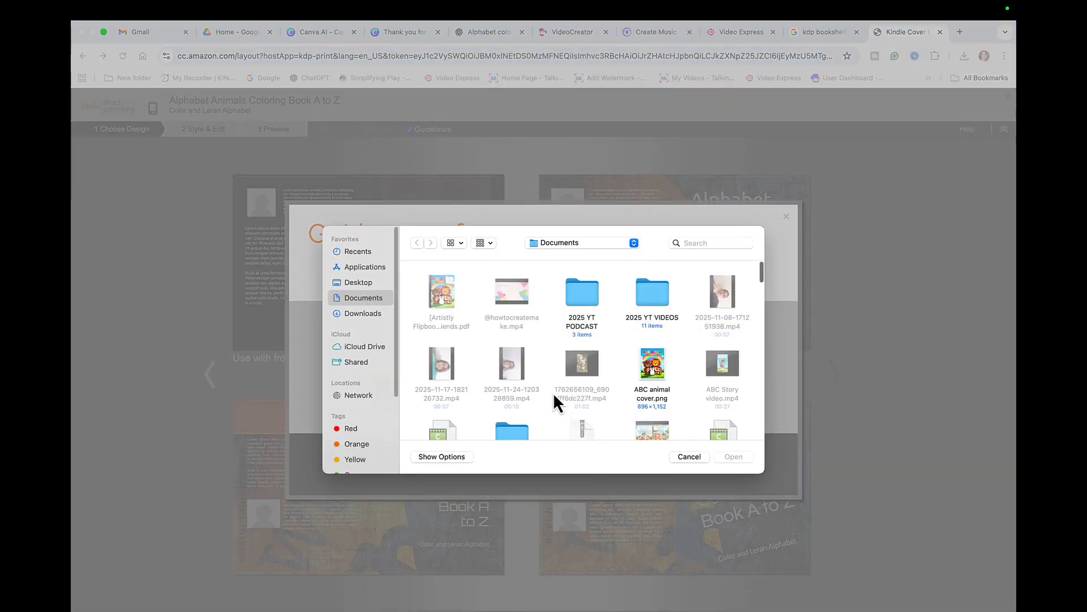
pyautogui.click(362, 313)
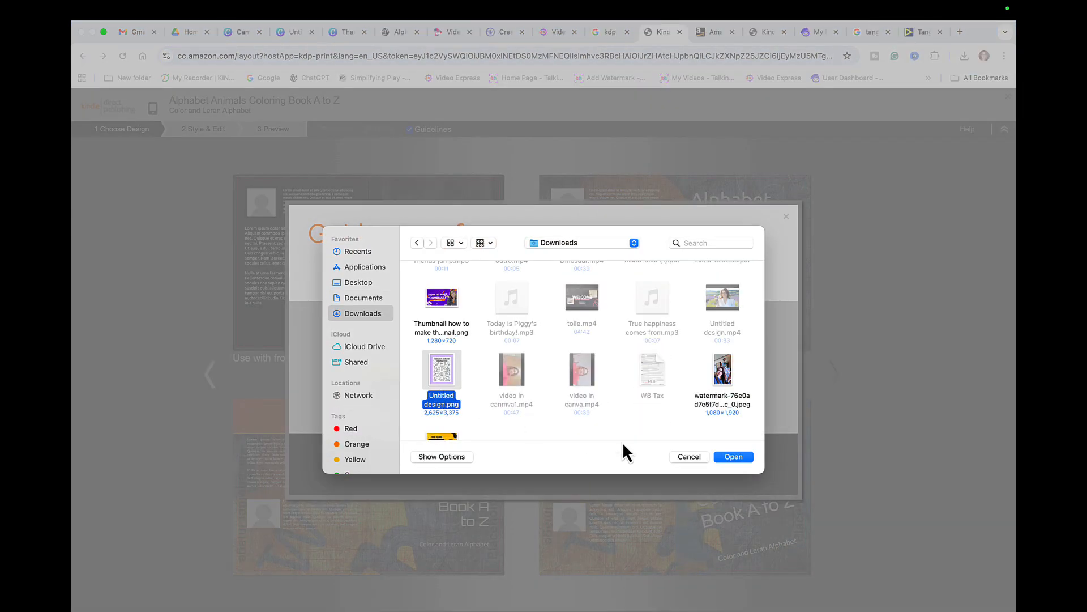
pyautogui.click(733, 456)
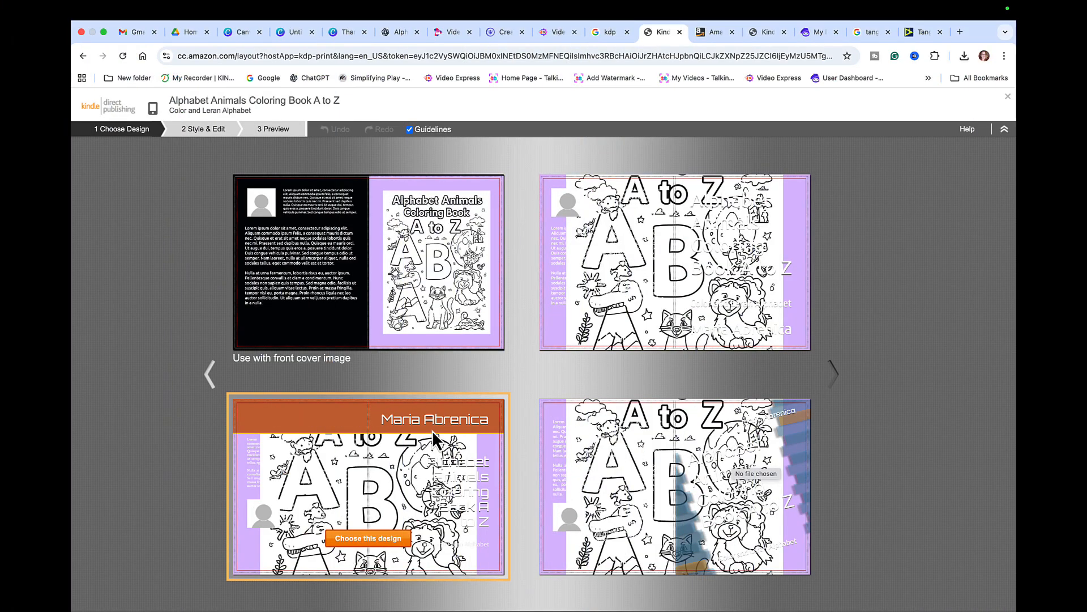
# - Use the top-left cover design and apply the purple colour scheme
pyautogui.click(387, 315)
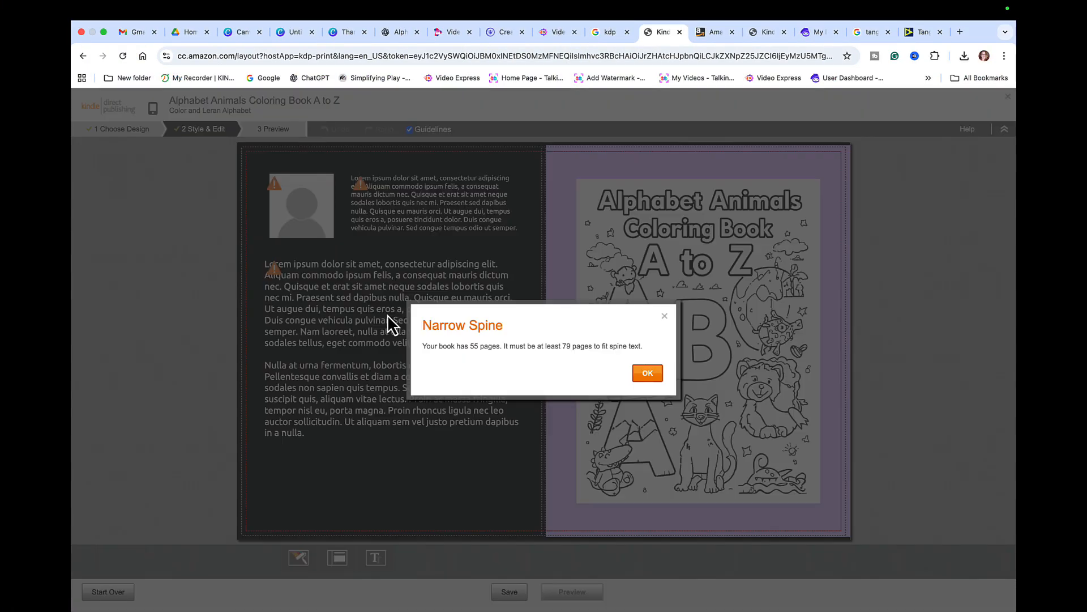
pyautogui.click(647, 373)
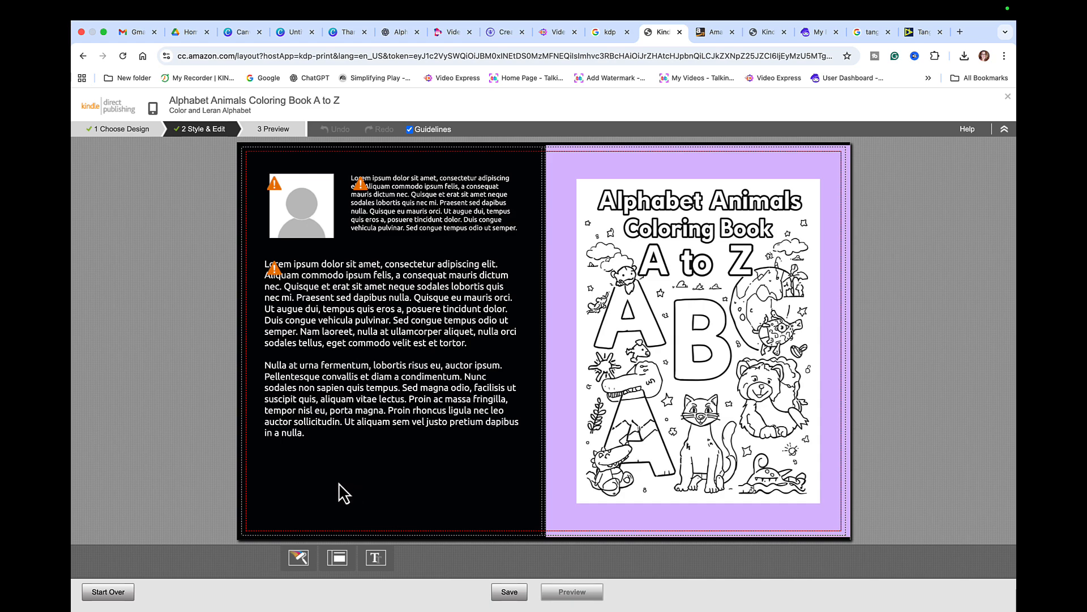
pyautogui.click(301, 563)
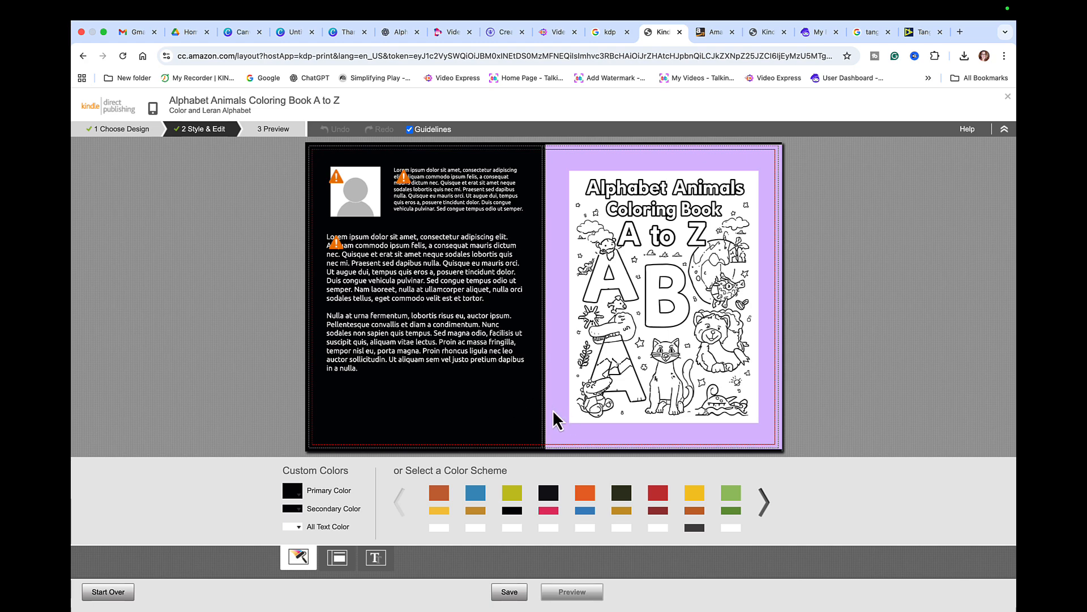
pyautogui.click(697, 495)
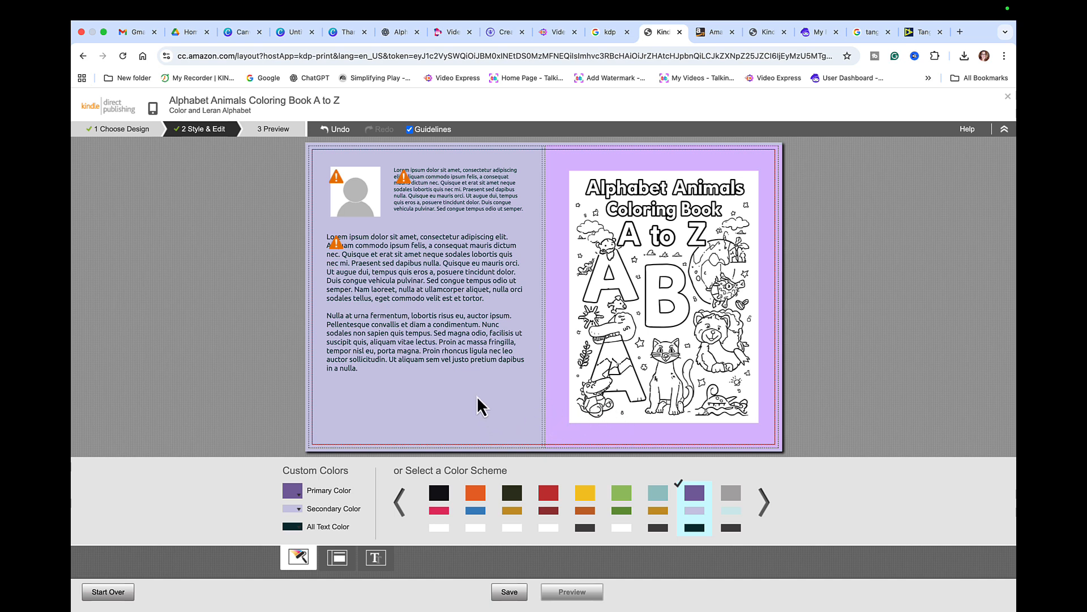
# - Compare back-cover layouts and settle on the image centred above text
pyautogui.click(340, 560)
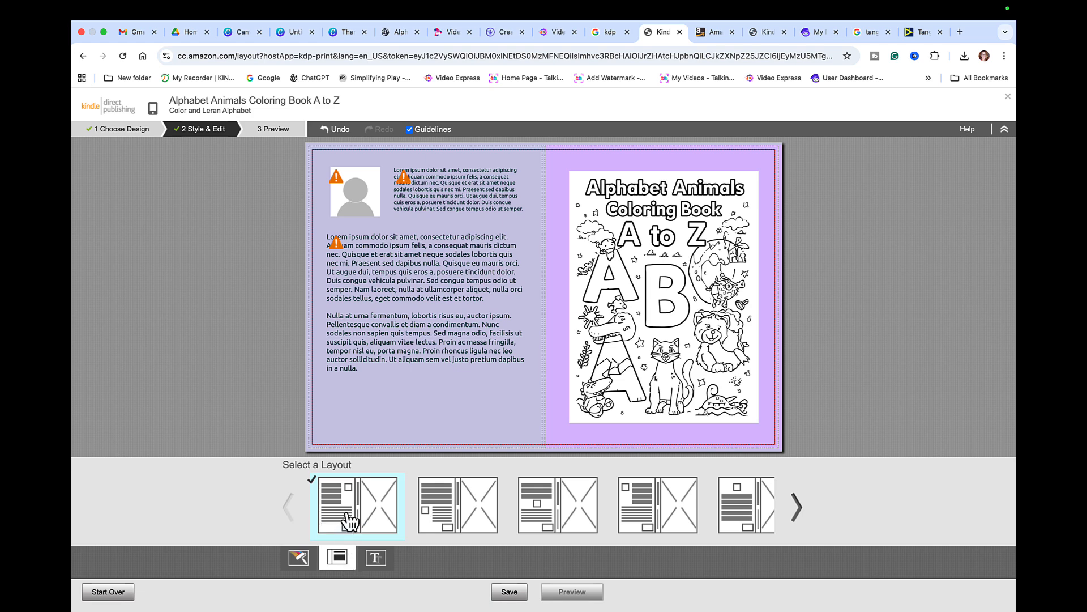
pyautogui.click(419, 498)
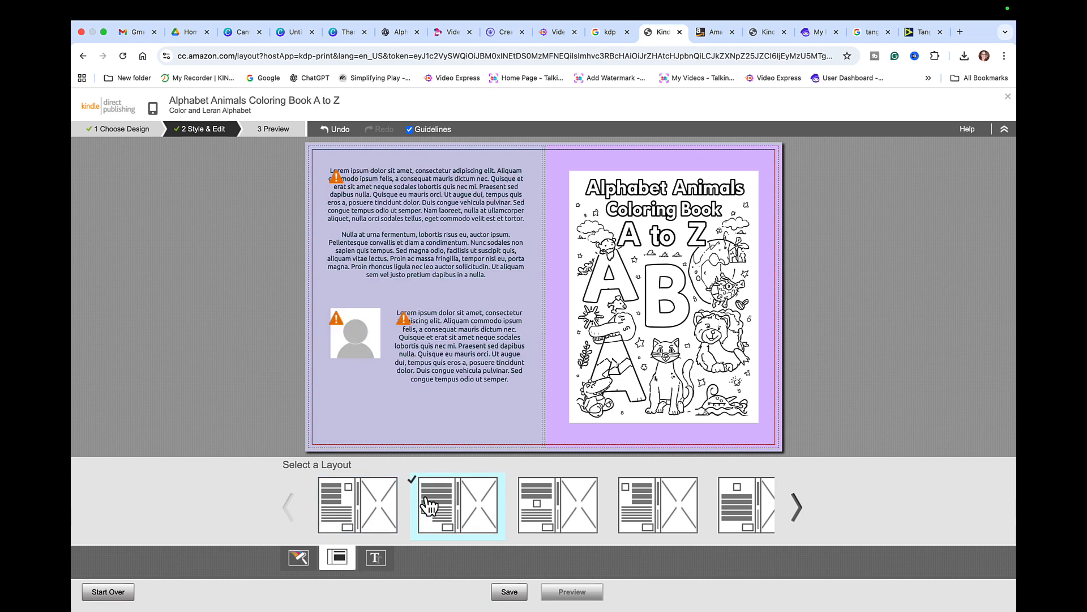
pyautogui.click(558, 514)
pyautogui.click(652, 512)
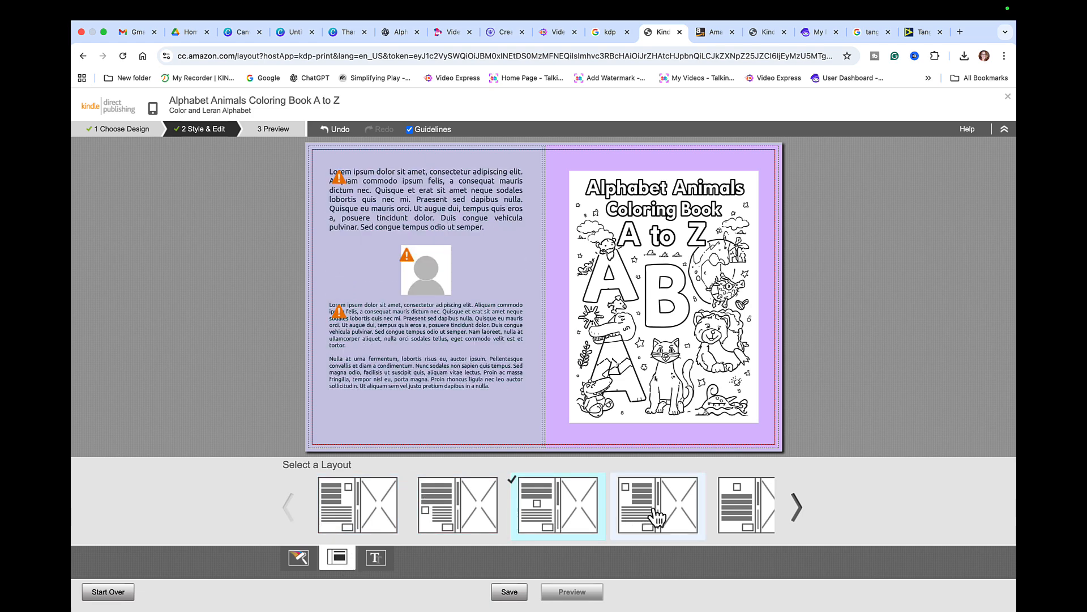
pyautogui.click(737, 506)
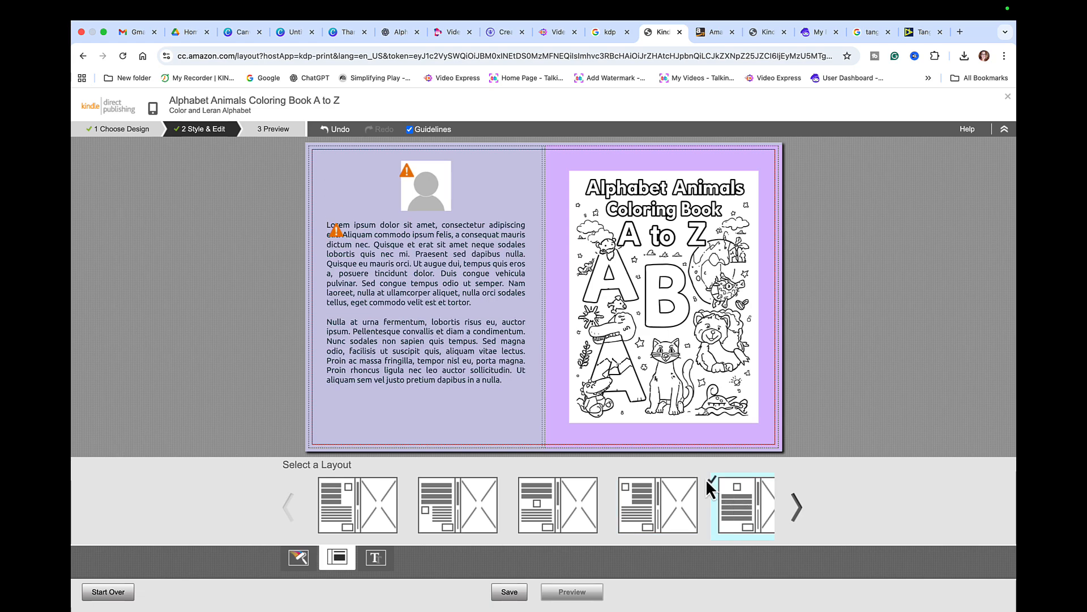
pyautogui.click(643, 503)
pyautogui.click(736, 529)
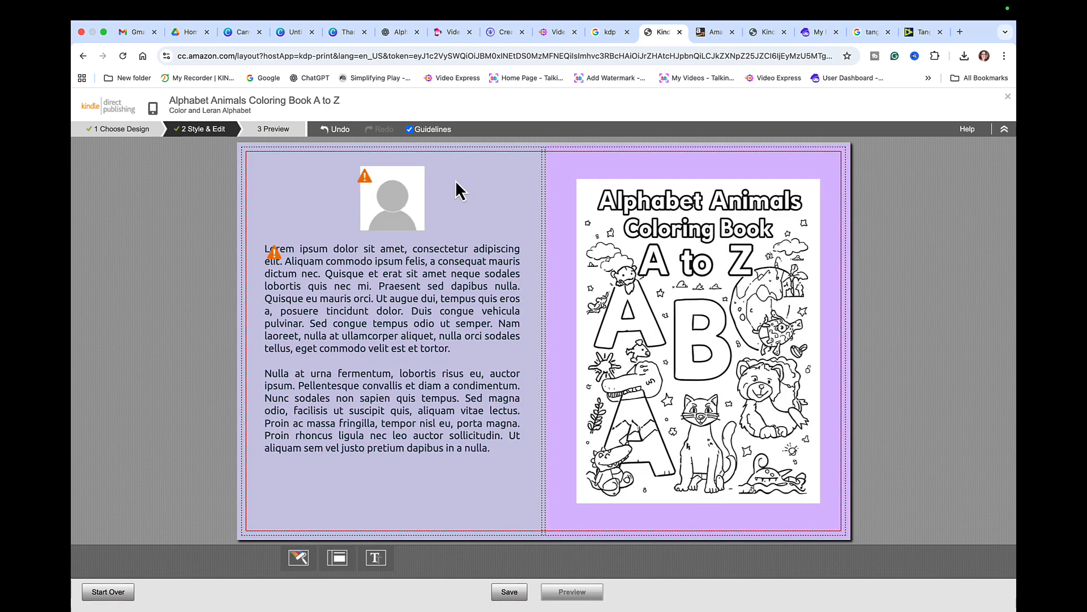
# - Insert the author's screenshot JPG from the computer into the back-cover photo slot
pyautogui.click(409, 188)
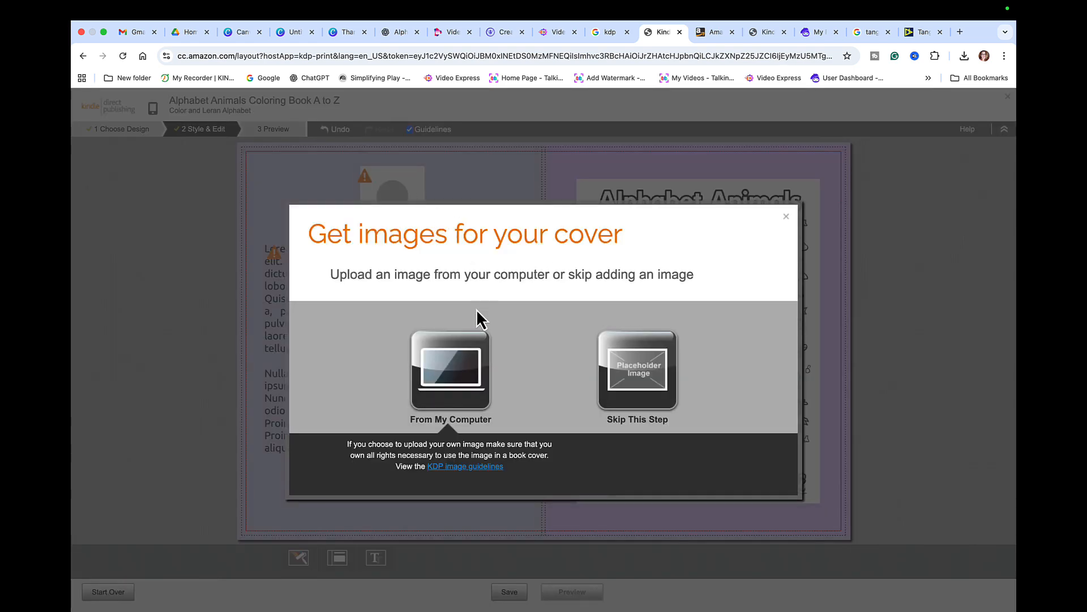
pyautogui.click(451, 373)
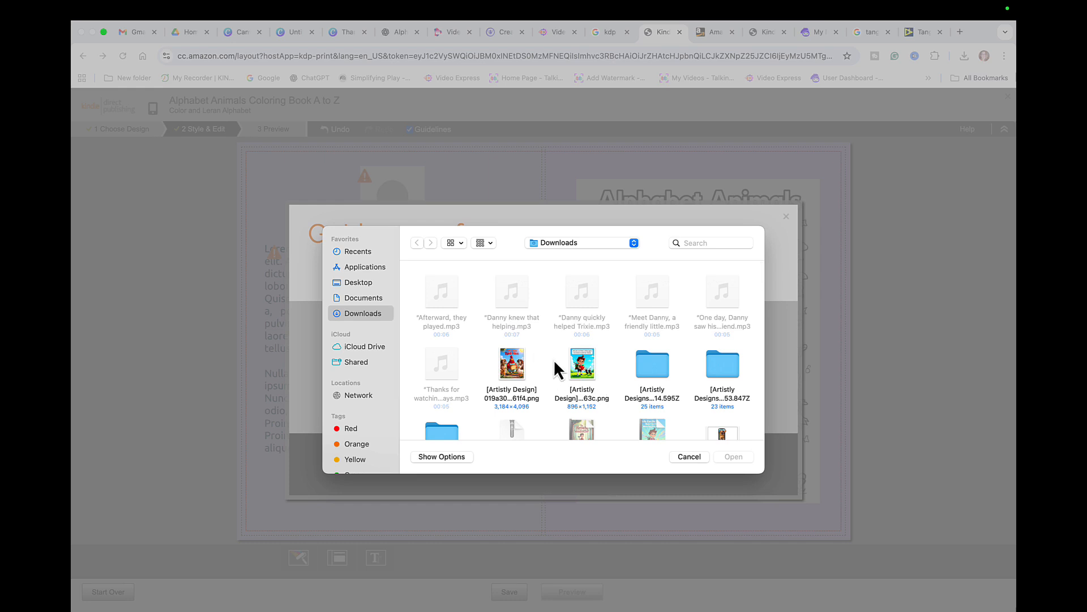
pyautogui.scroll(-2, 591, 377)
pyautogui.scroll(-15, 589, 374)
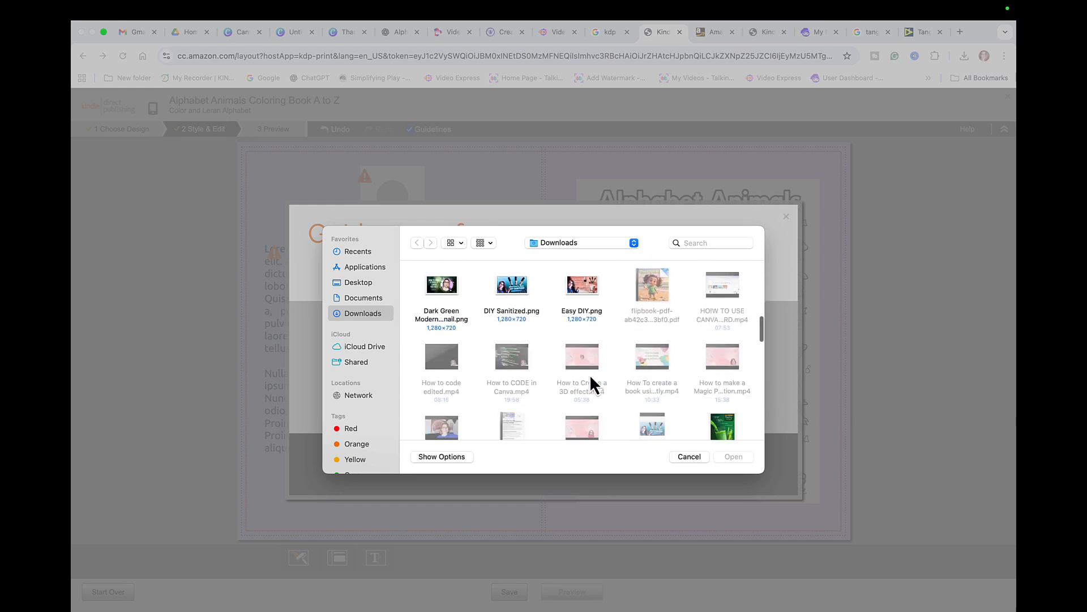
pyautogui.scroll(-10, 590, 382)
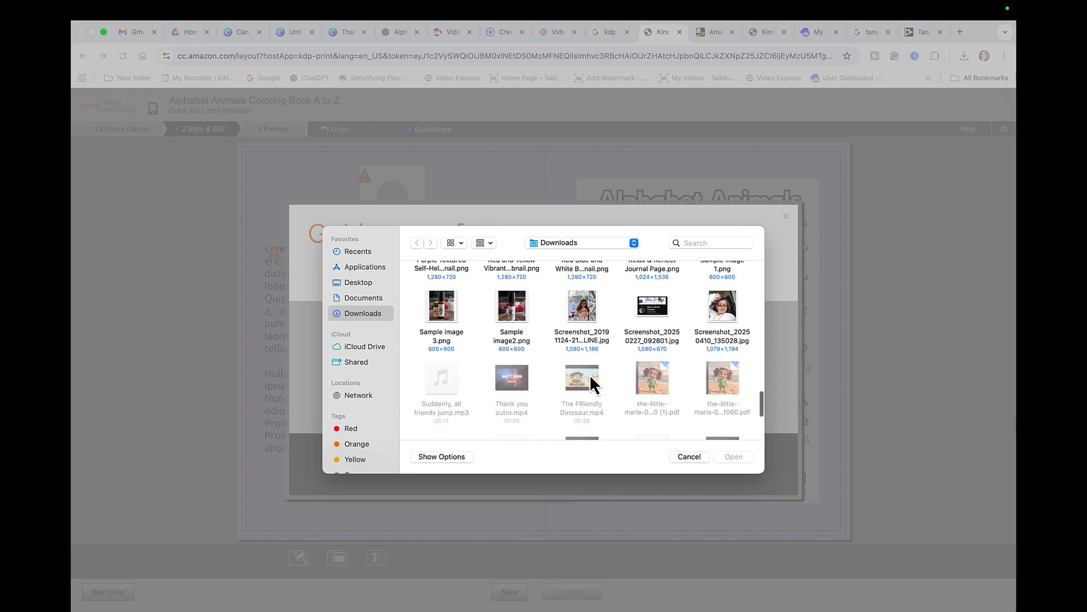
pyautogui.click(721, 301)
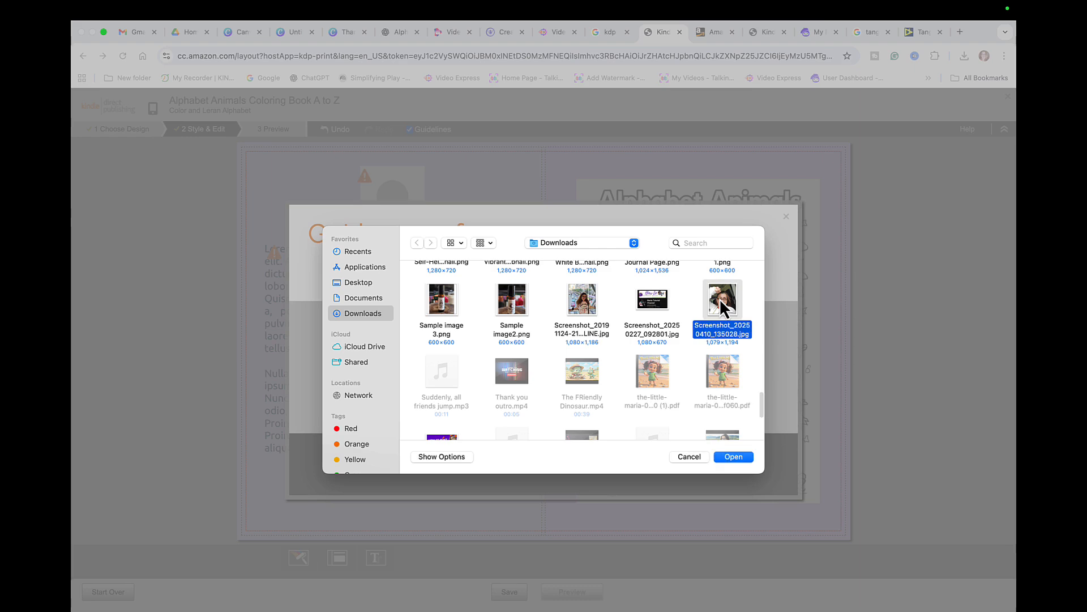
pyautogui.click(733, 458)
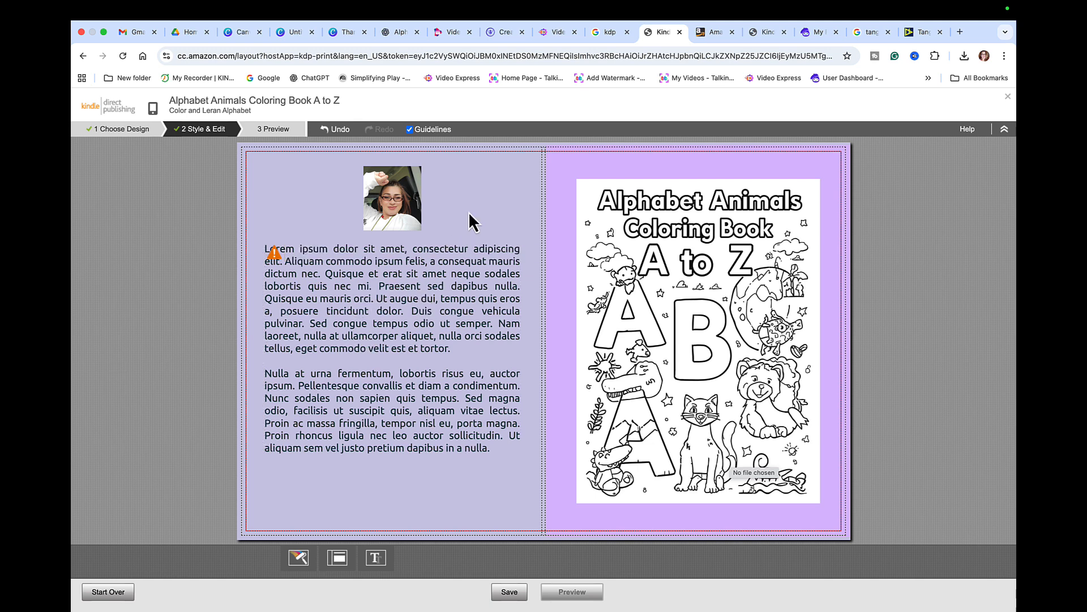
pyautogui.click(289, 264)
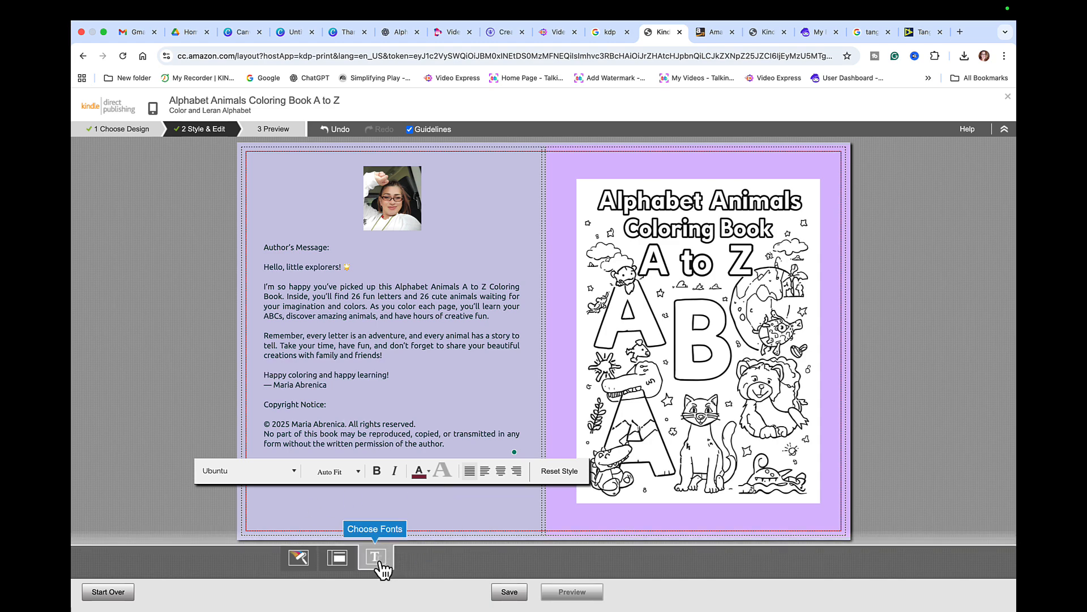
# - Save the cover with the author's message and copyright notice on the back
pyautogui.click(509, 591)
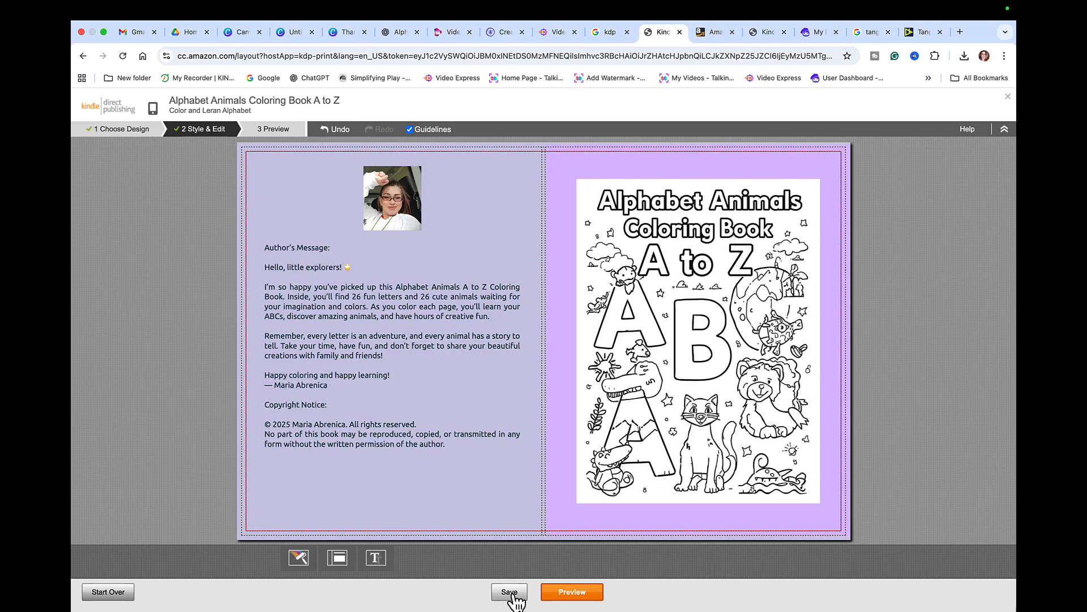
# - Preview the finished two-page cover before submitting it
pyautogui.click(582, 593)
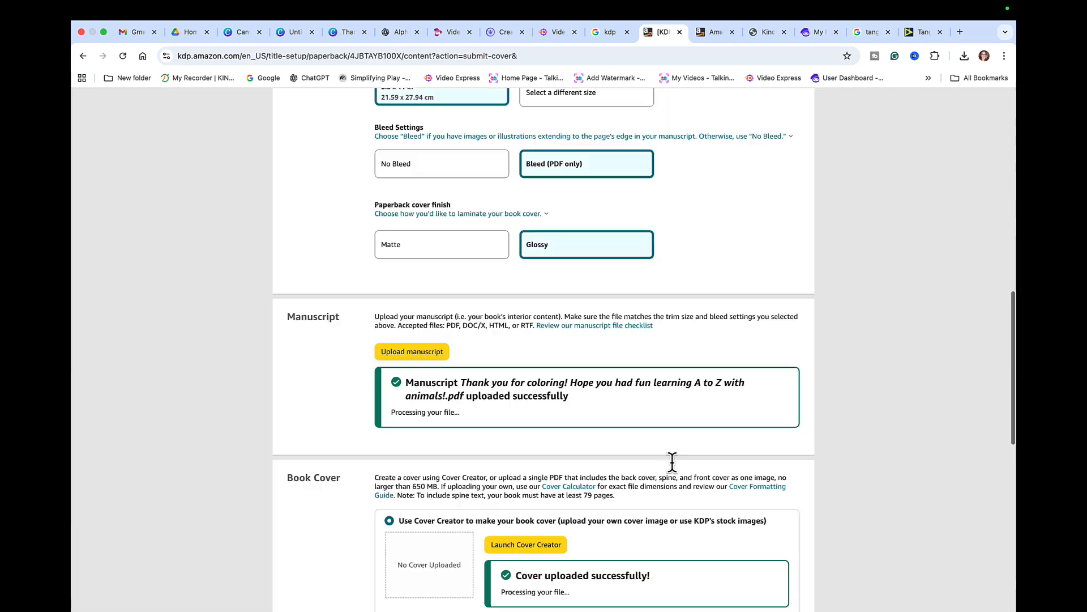
pyautogui.scroll(-3, 673, 462)
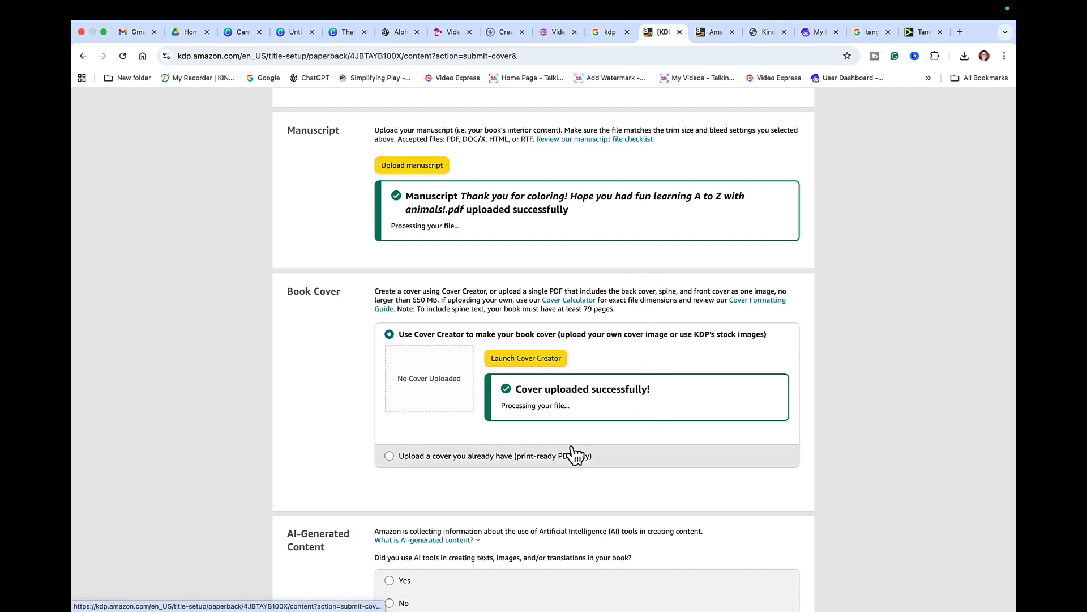
# - Declare AI use: ChatGPT for all text and Canva AI for many images, both extensively edited
pyautogui.scroll(-4, 573, 447)
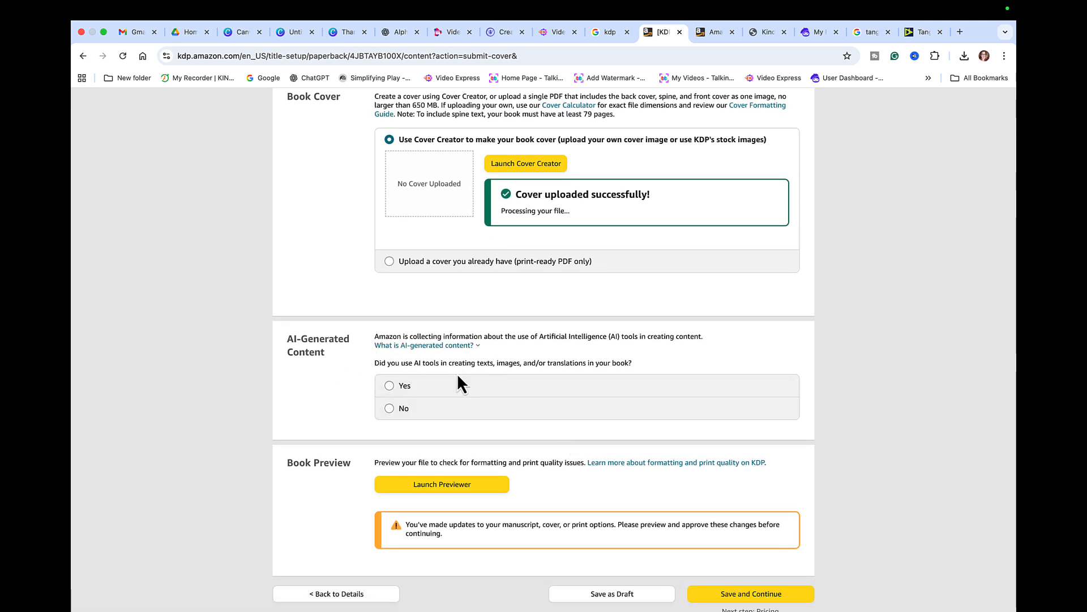
pyautogui.click(389, 385)
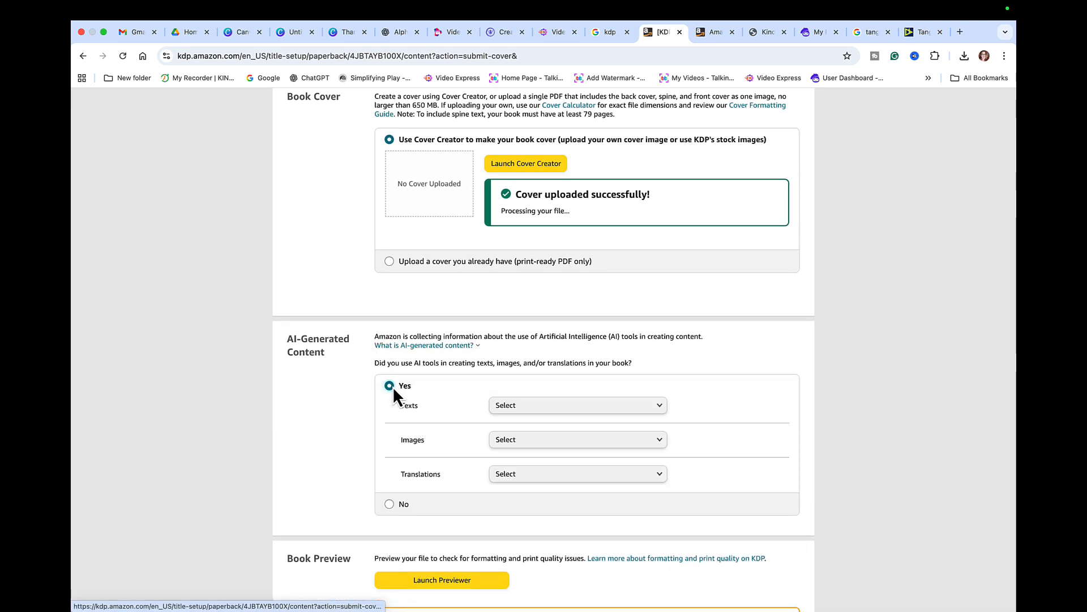
pyautogui.click(538, 408)
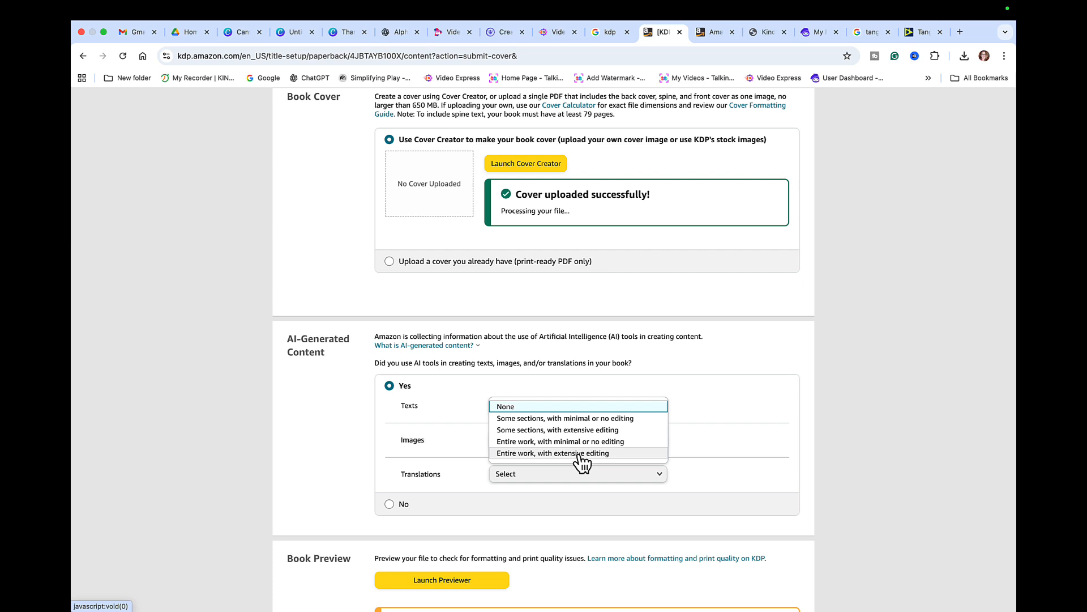
pyautogui.click(579, 453)
pyautogui.click(538, 441)
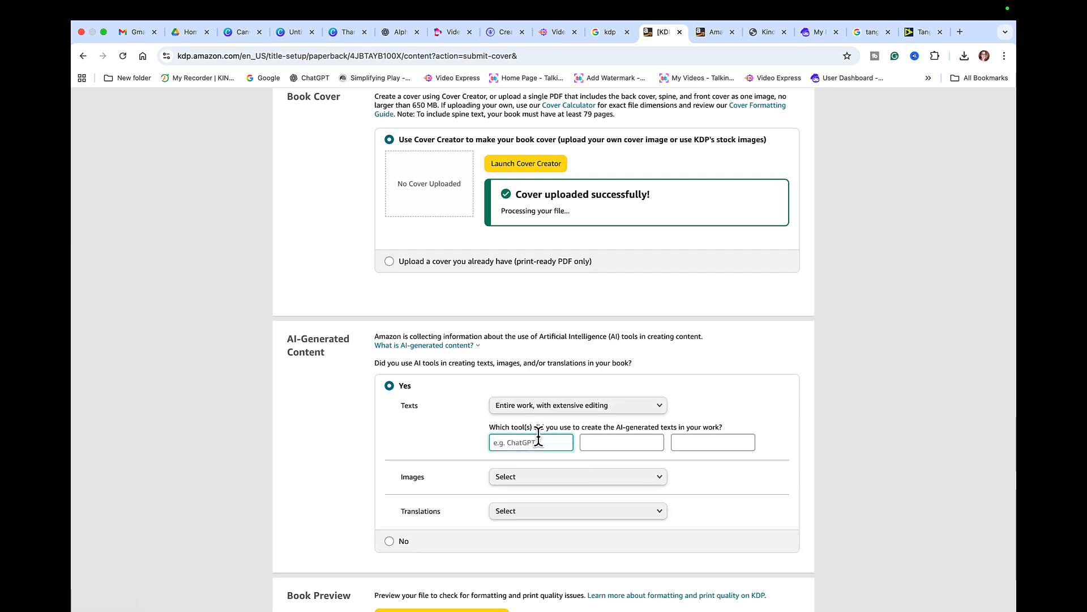
pyautogui.write('CHATGPT')
pyautogui.click(547, 480)
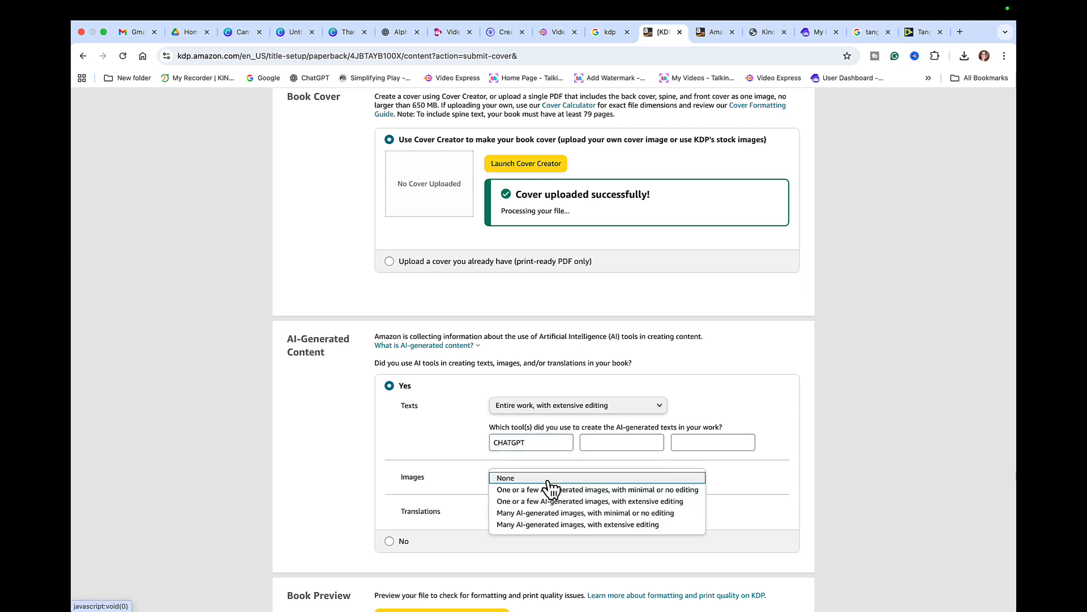
pyautogui.click(564, 524)
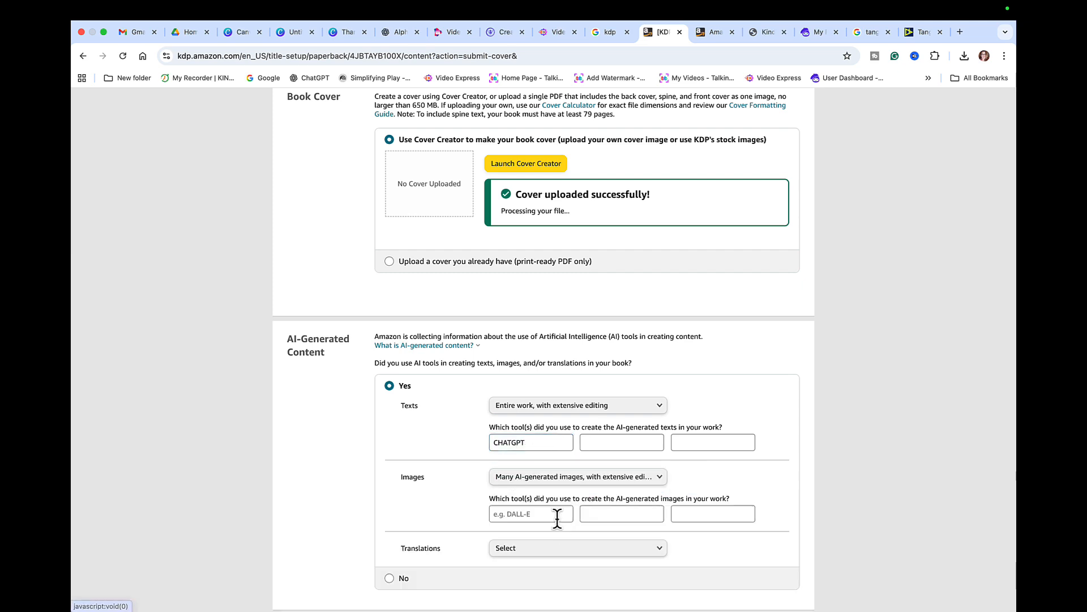
pyautogui.click(539, 514)
pyautogui.write('CANVA AI')
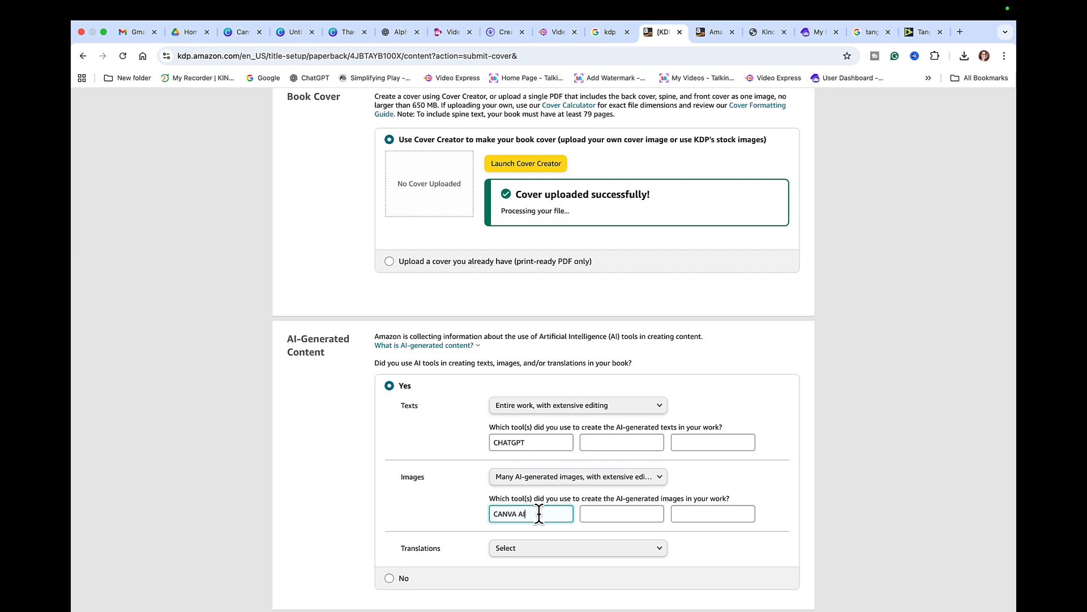
# - Set AI-generated translations to None, then save and launch the Book Preview
pyautogui.click(585, 549)
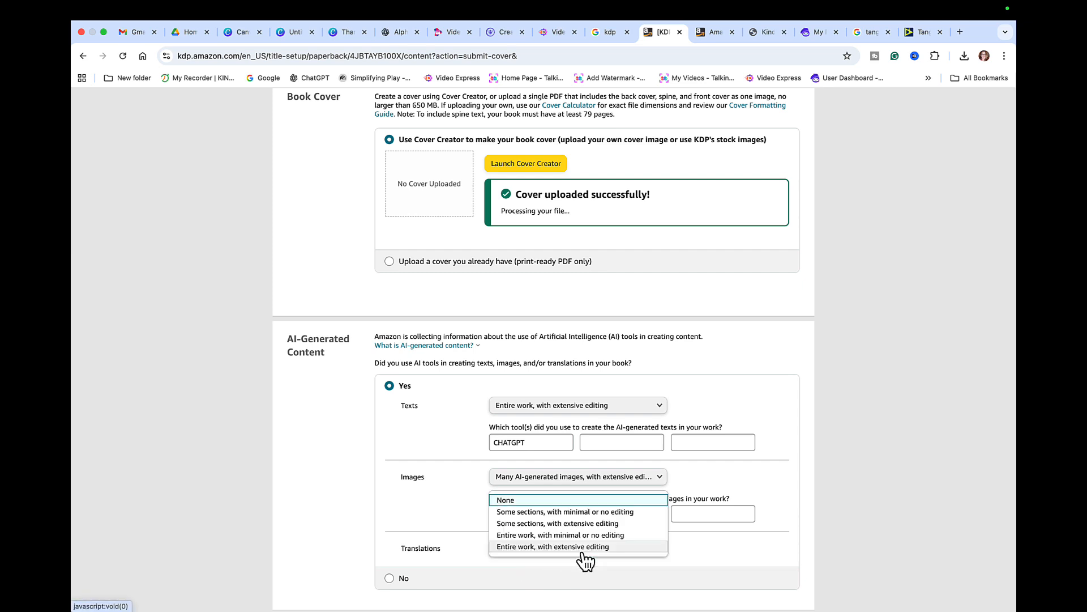
pyautogui.click(612, 498)
pyautogui.scroll(-5, 613, 499)
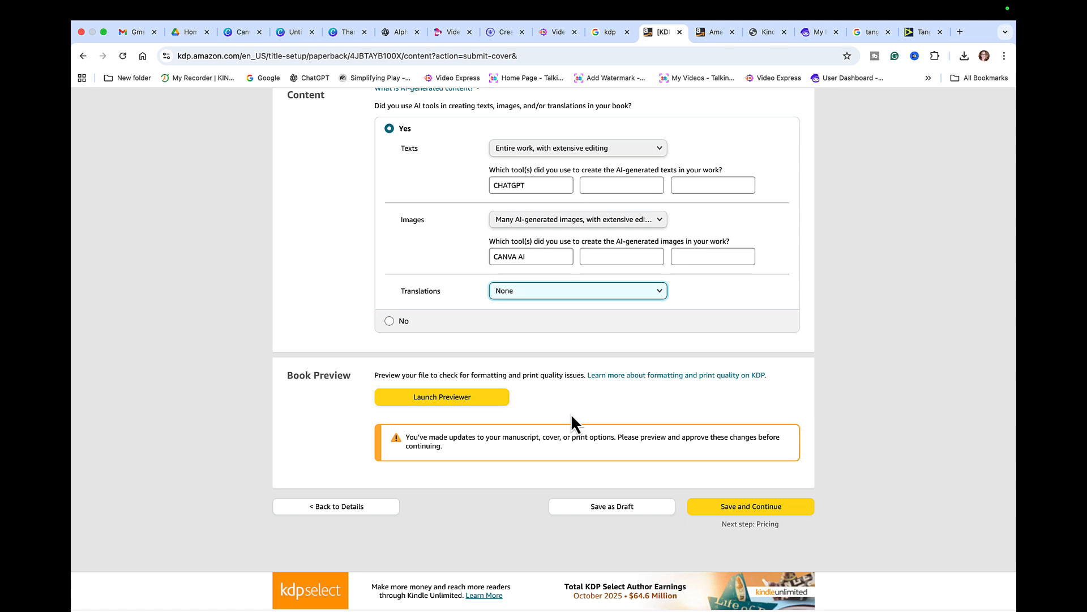
pyautogui.click(460, 399)
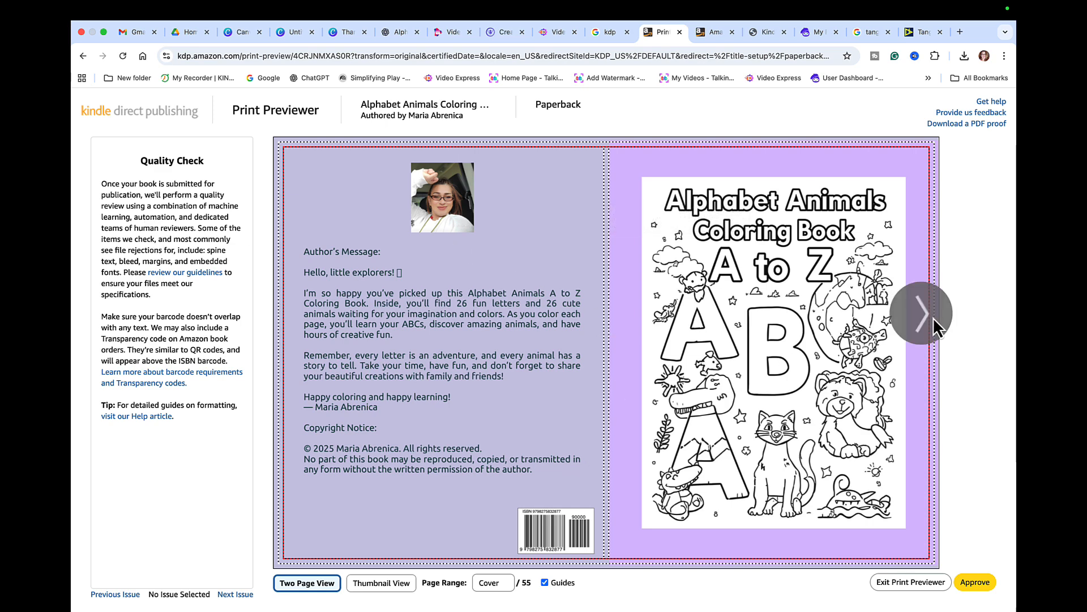
# - Check the cover and spreads up to pages 4-5, review the thumbnails, and approve the proof
pyautogui.click(929, 318)
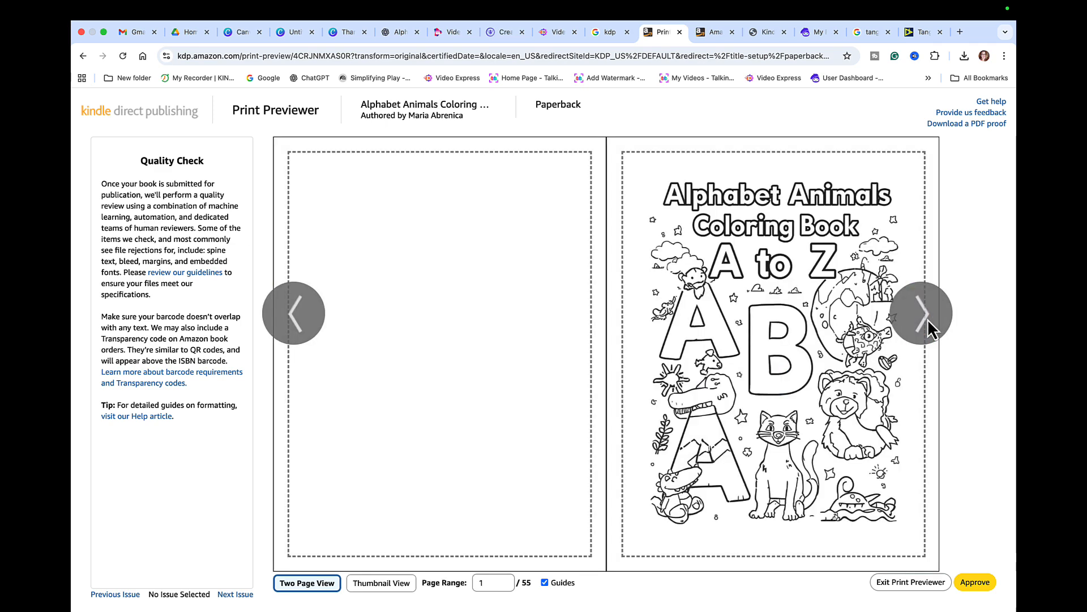
pyautogui.click(927, 318)
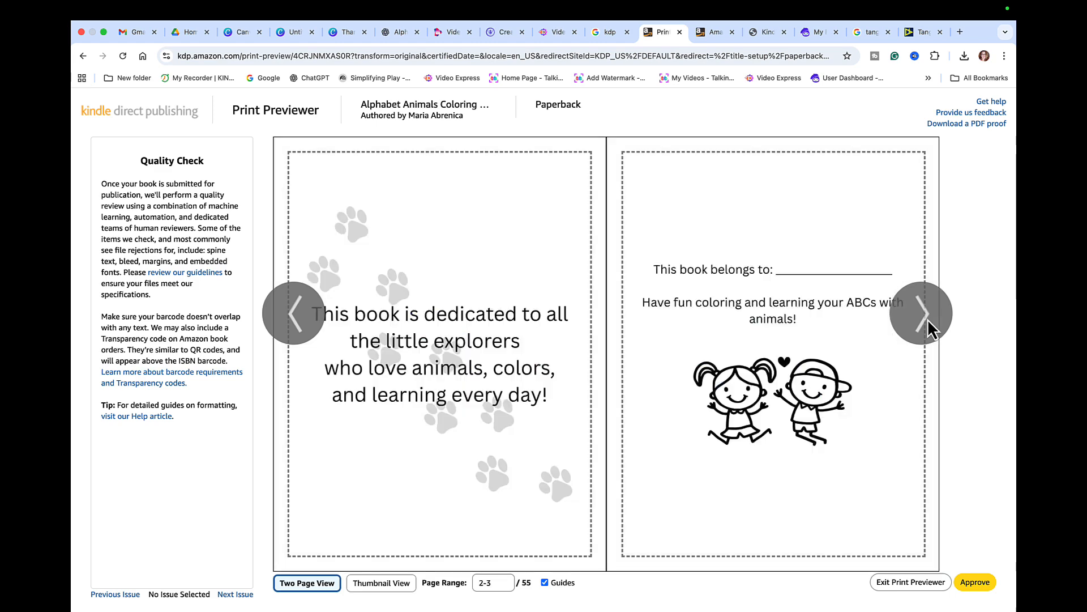
pyautogui.click(928, 322)
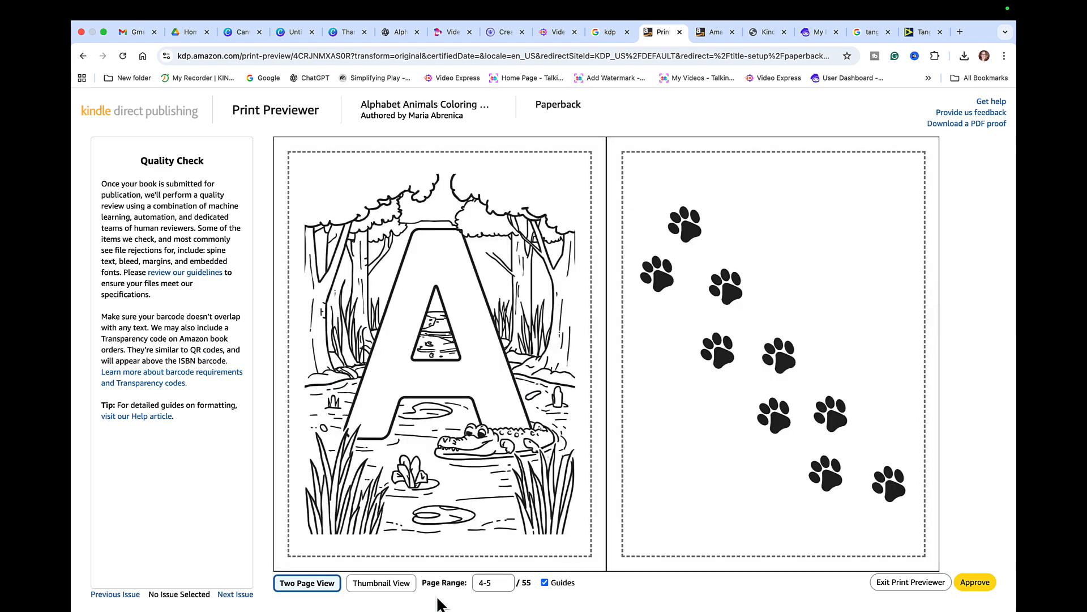
pyautogui.click(390, 589)
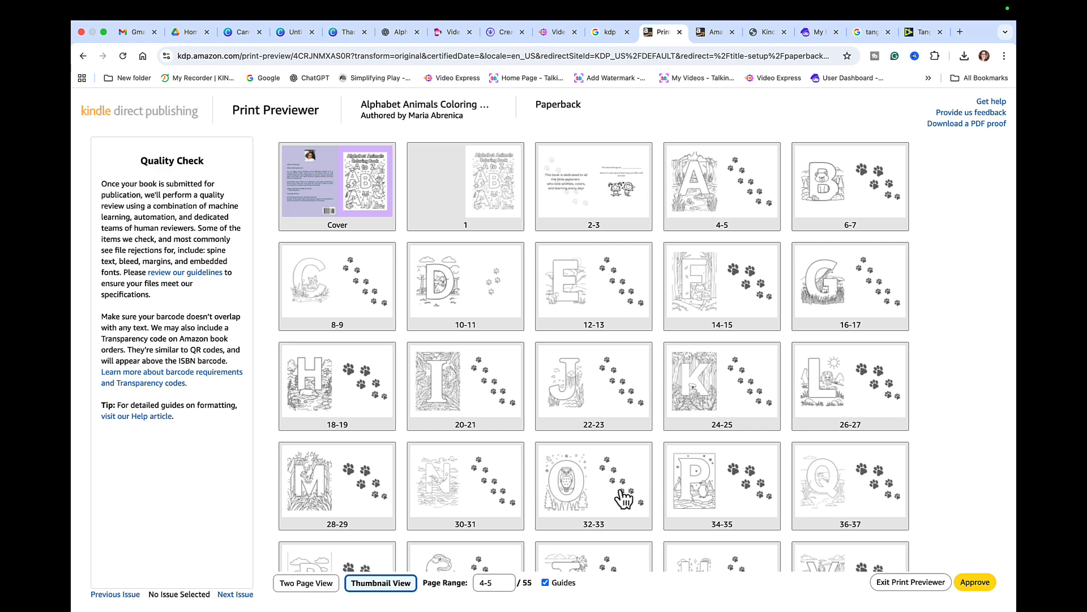
pyautogui.scroll(-3, 635, 459)
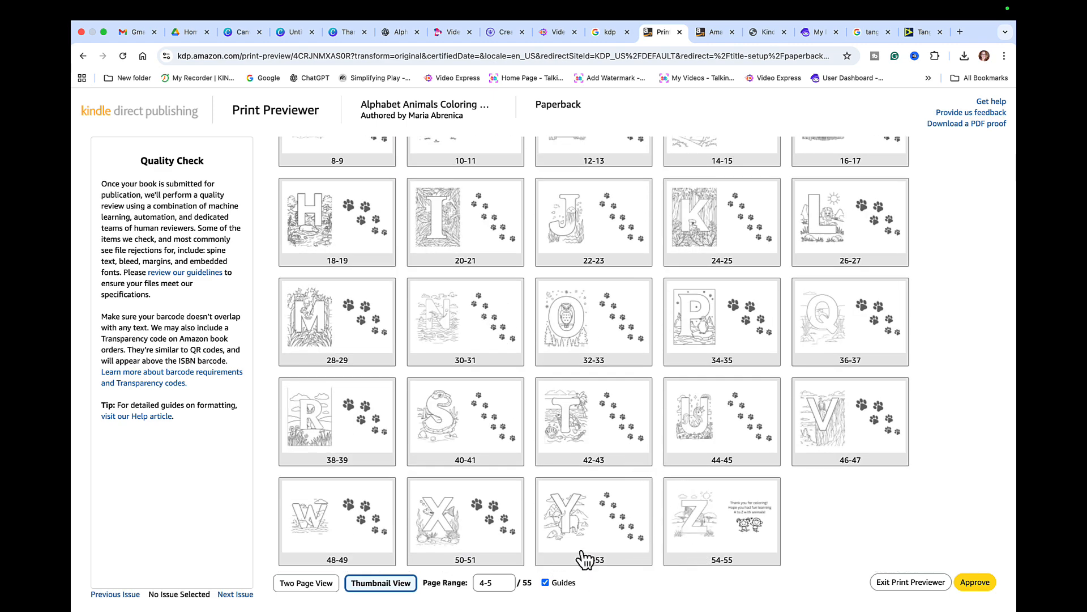
pyautogui.click(321, 587)
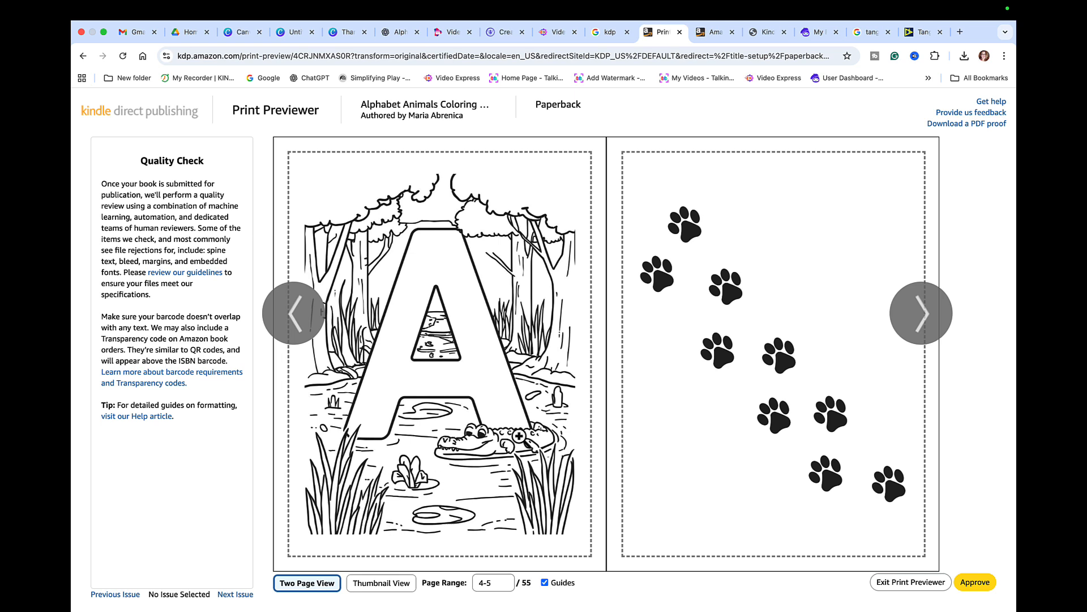
pyautogui.click(988, 583)
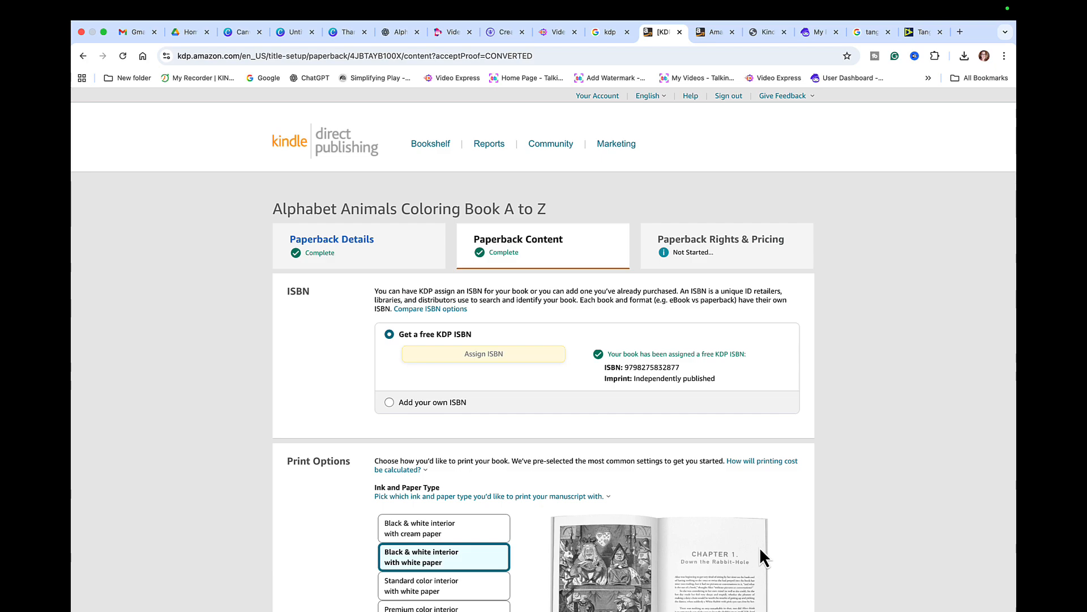
# - Scroll to the Summary and save the completed paperback content to continue to pricing
pyautogui.scroll(-10, 759, 546)
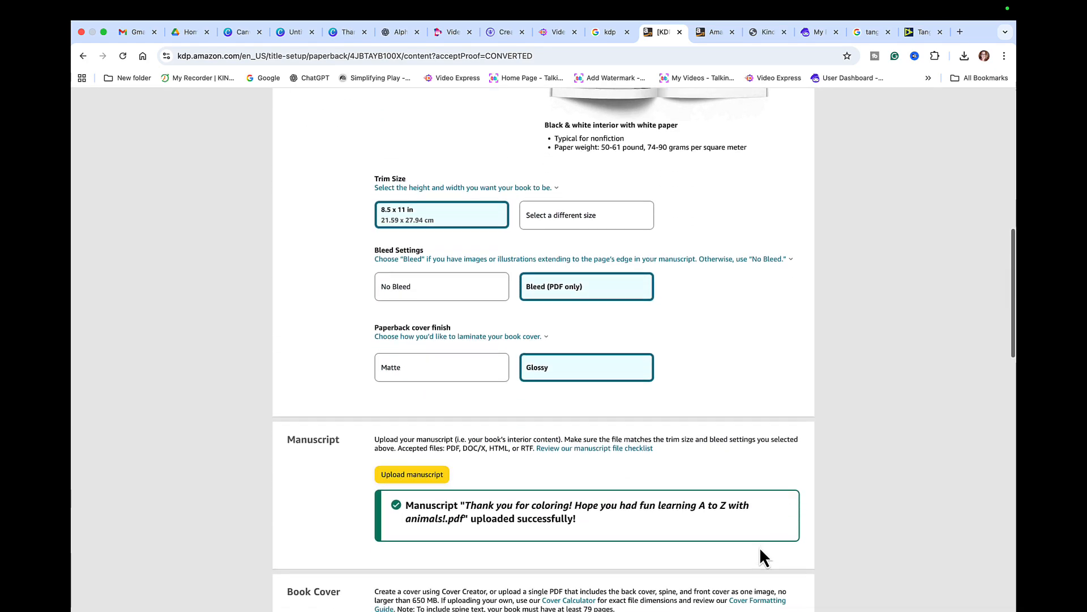
pyautogui.scroll(-7, 760, 557)
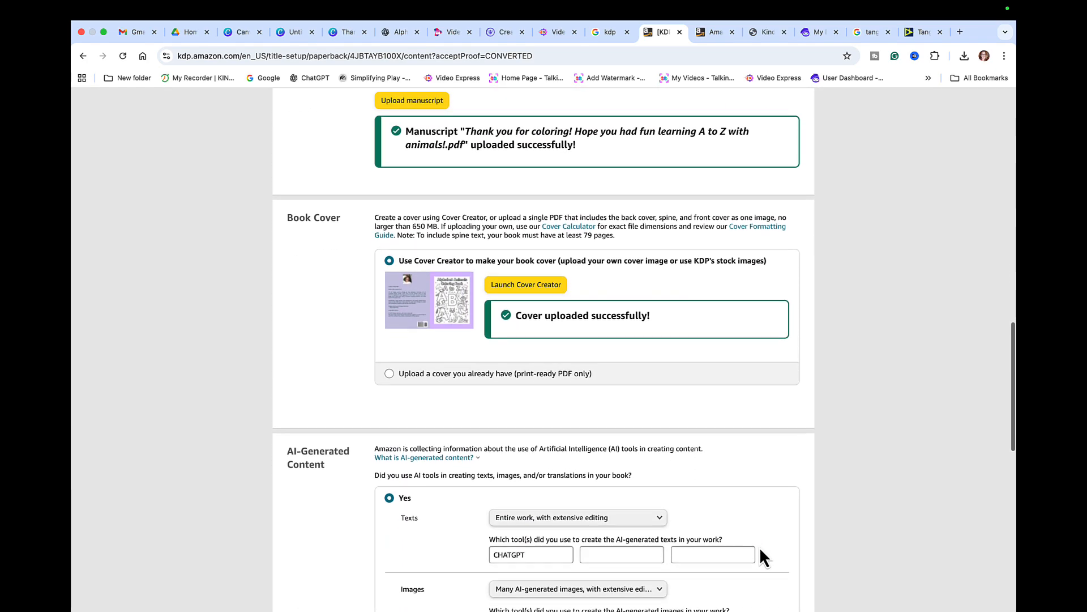
pyautogui.scroll(-6, 761, 550)
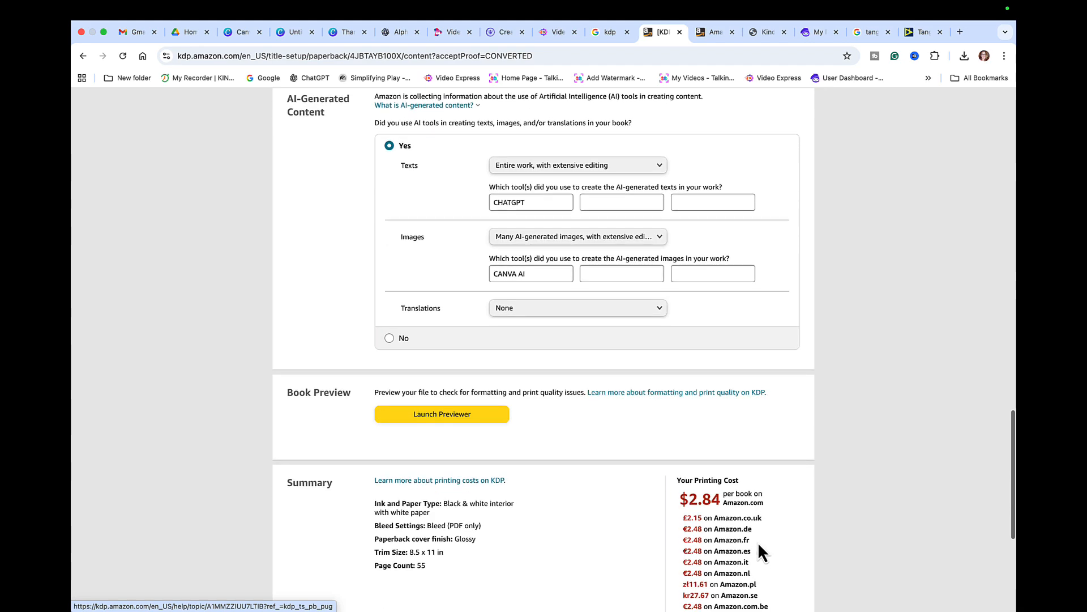
pyautogui.scroll(-3, 759, 545)
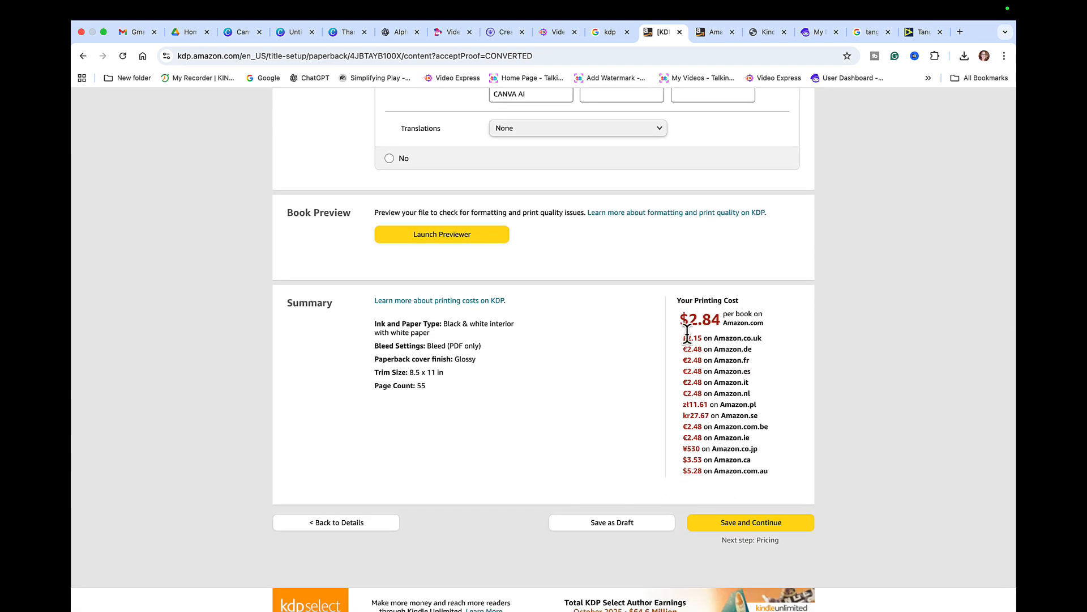
pyautogui.click(754, 524)
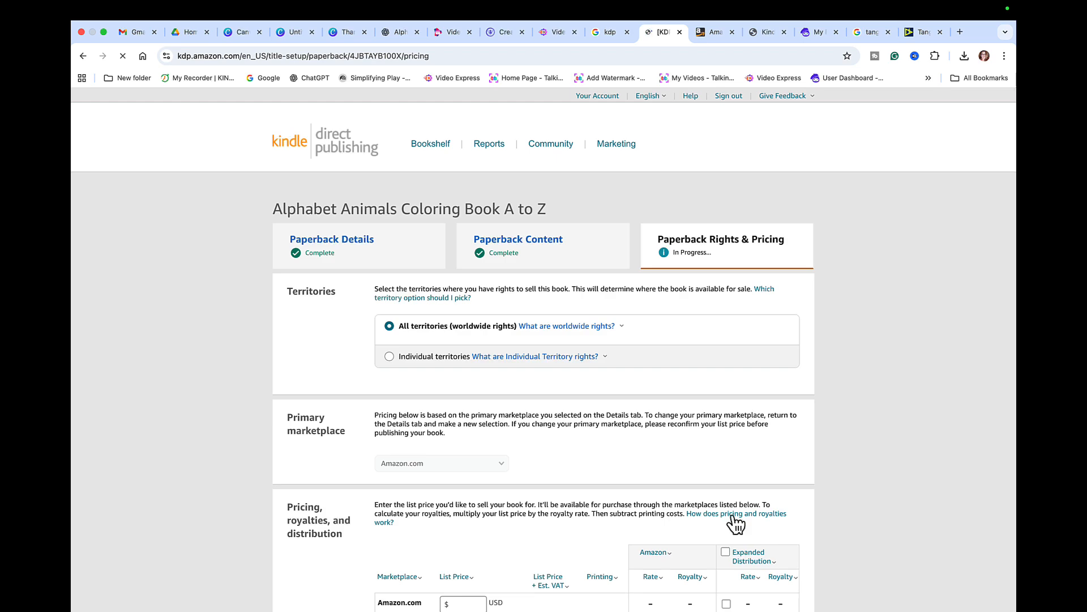
# - Set the Amazon.com list price to 7.99 USD, giving converted prices like £6.10 and €6.94
pyautogui.scroll(-1, 673, 460)
pyautogui.scroll(-4, 674, 464)
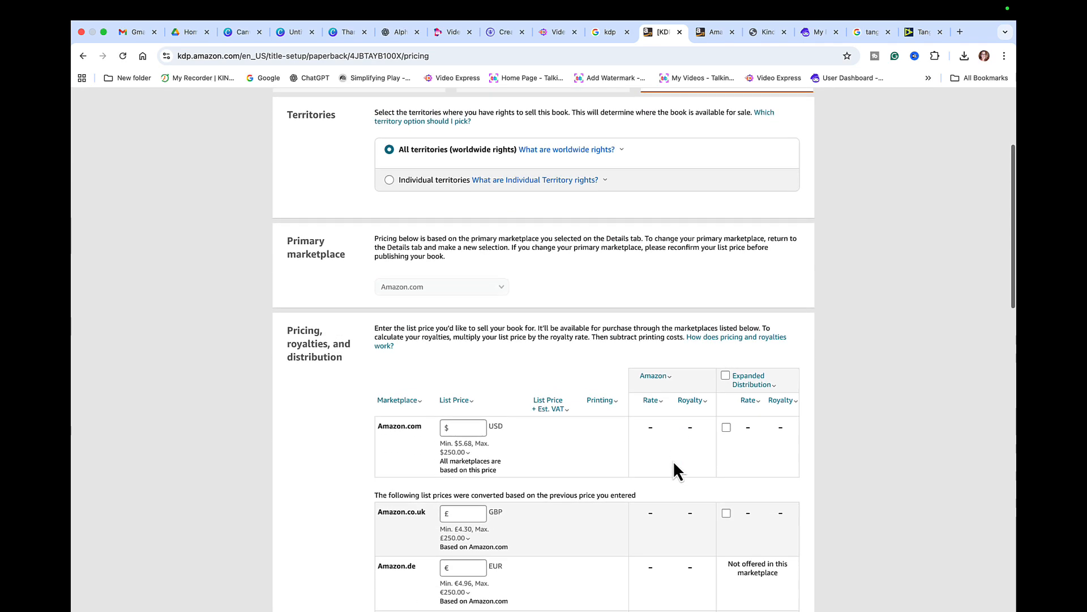
pyautogui.click(467, 423)
pyautogui.click(475, 398)
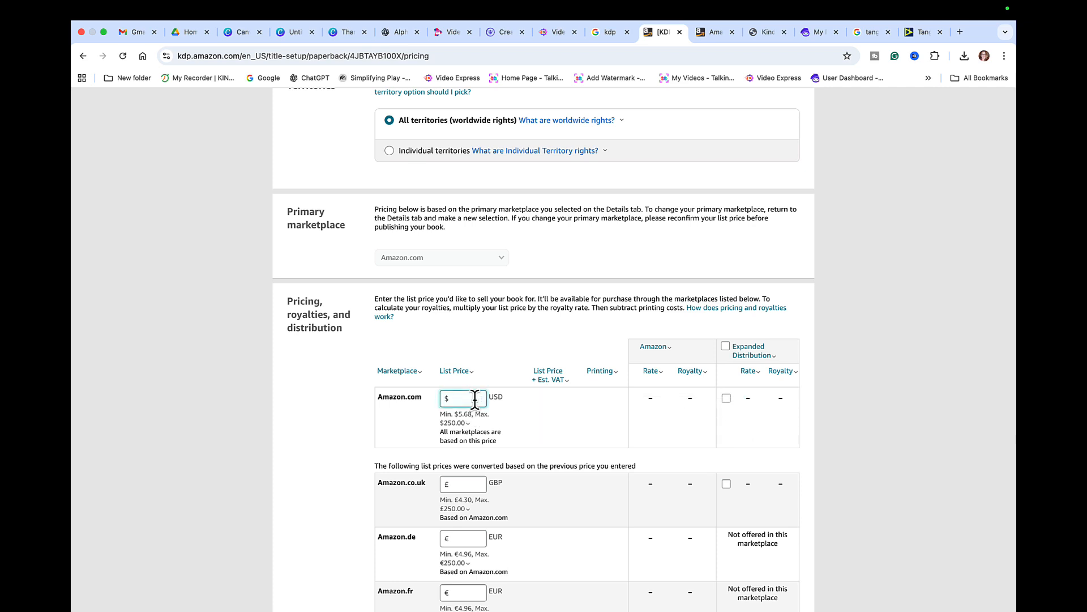
pyautogui.write('6.99')
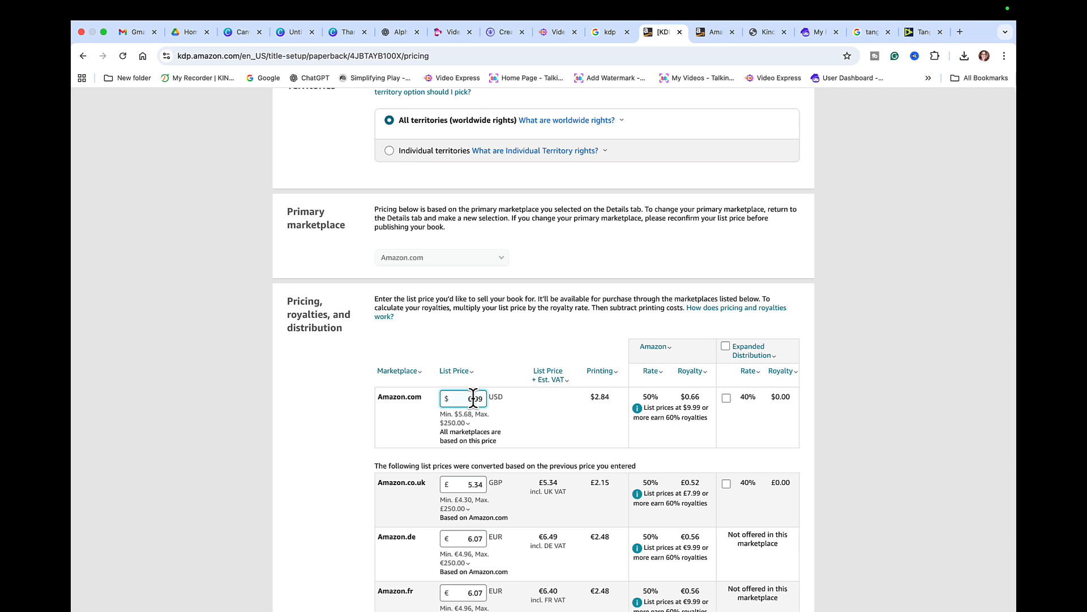
pyautogui.press('BackSpace')
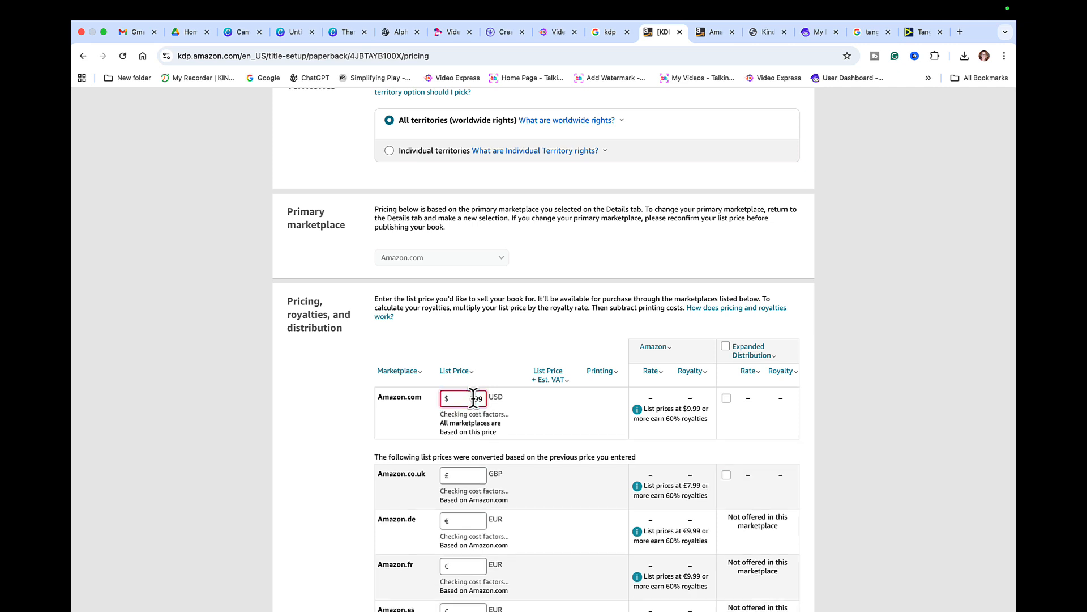
pyautogui.write('7')
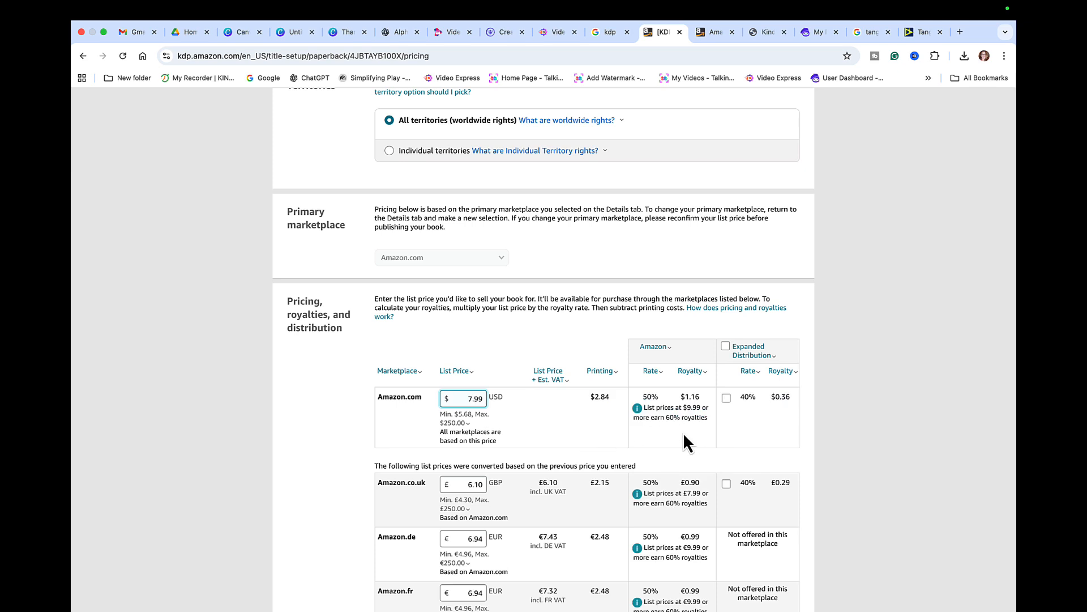
pyautogui.click(498, 421)
pyautogui.click(736, 456)
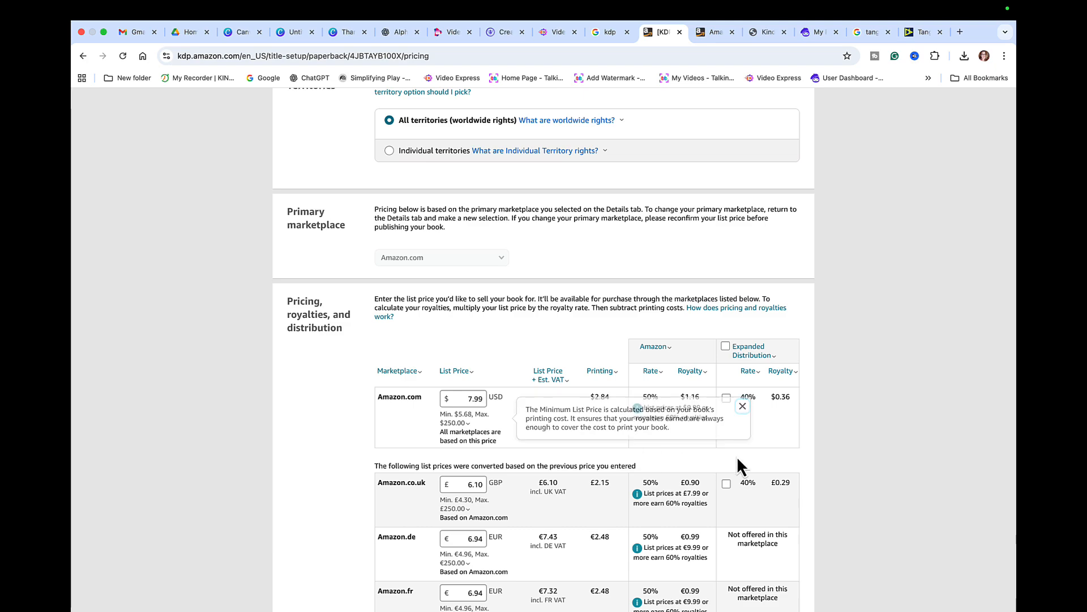
pyautogui.scroll(-1, 812, 451)
pyautogui.scroll(-15, 812, 451)
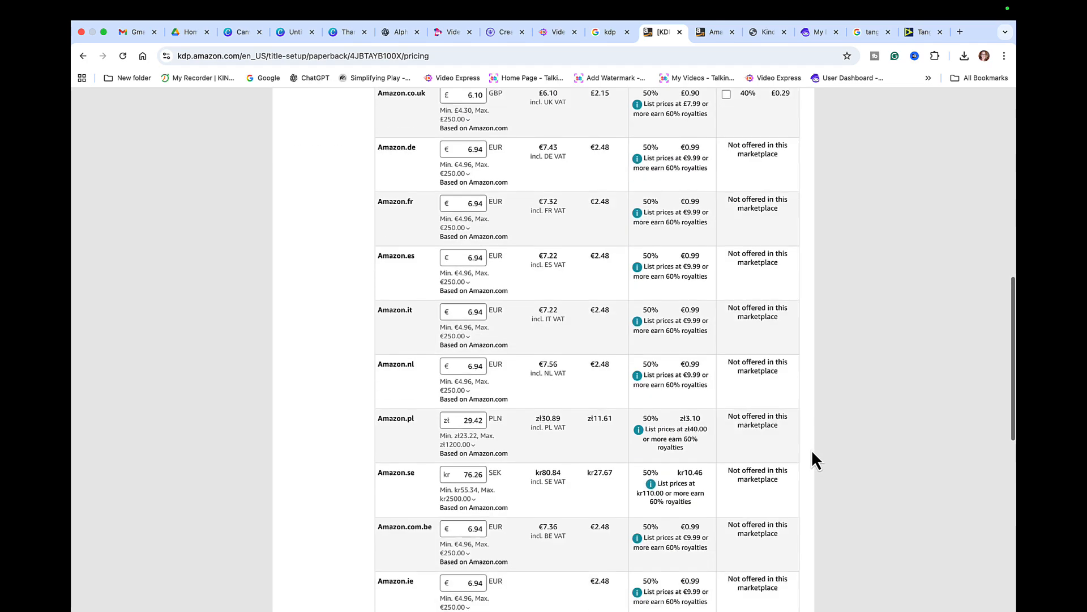
pyautogui.scroll(-4, 811, 450)
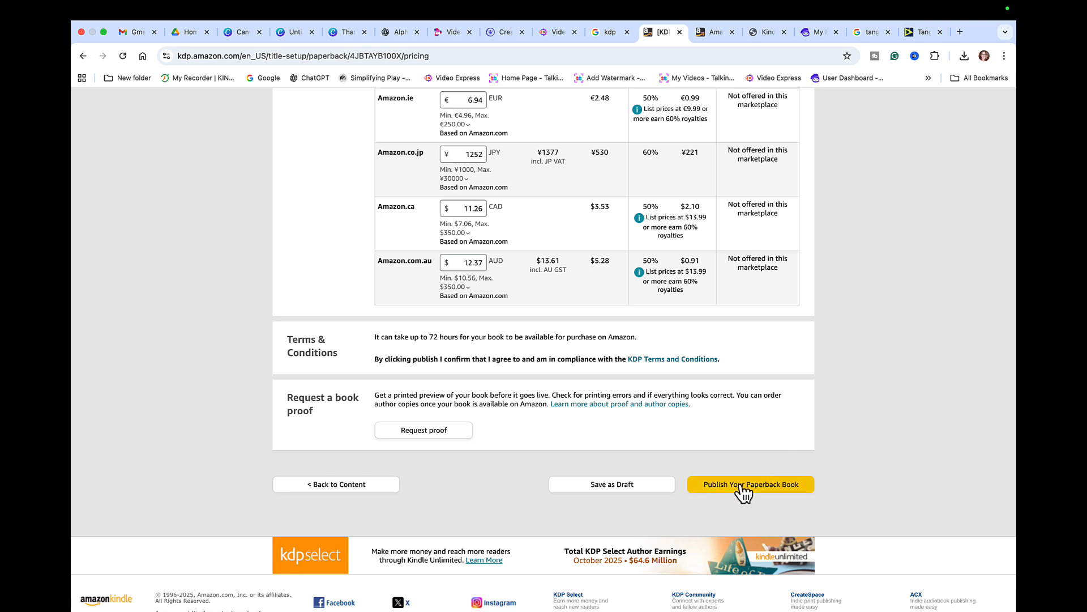
# - Publish the paperback
pyautogui.click(740, 485)
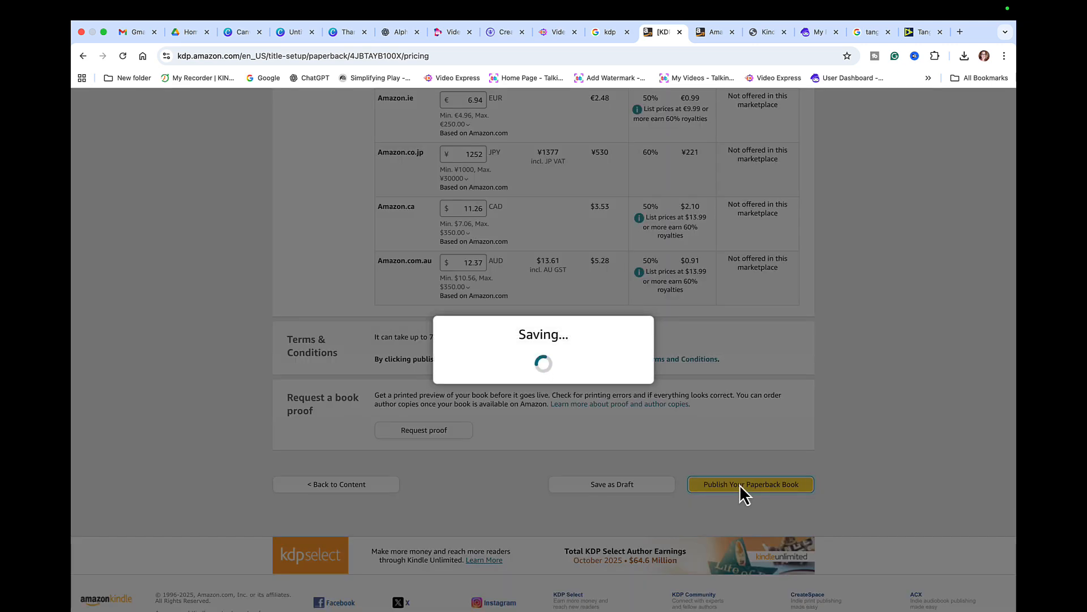